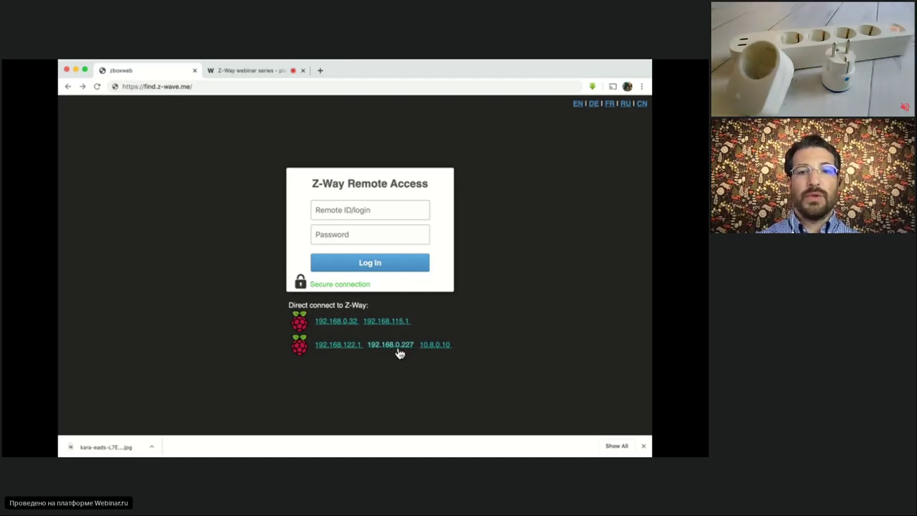
Connect directly to the Z-Way controller at 192.168.0.227 from find.z-wave.me.
left_click(398, 345)
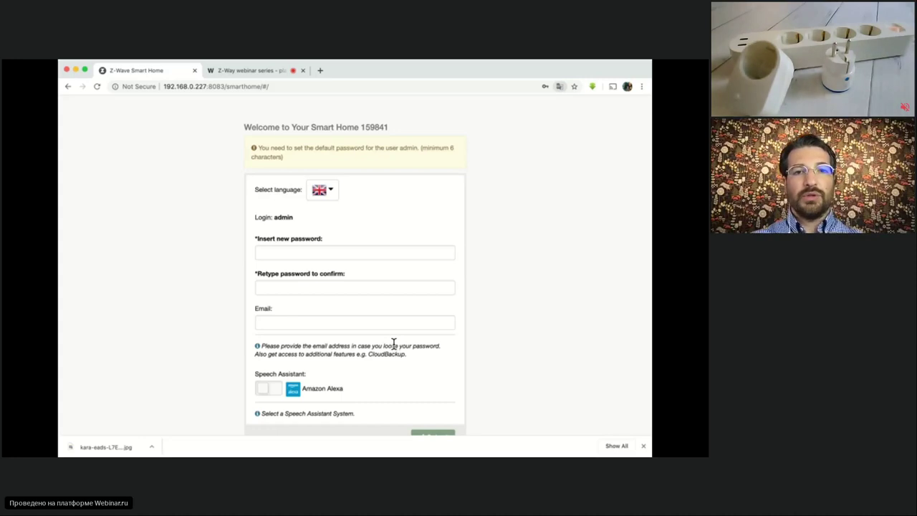
Enter the new admin password, confirm it in the second field, and submit.
left_click(388, 253)
type("******")
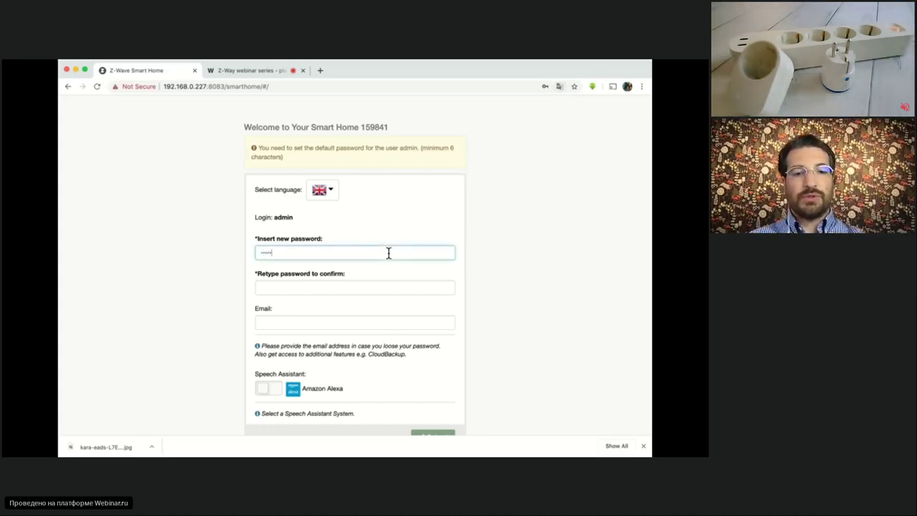
key("Tab")
type("******")
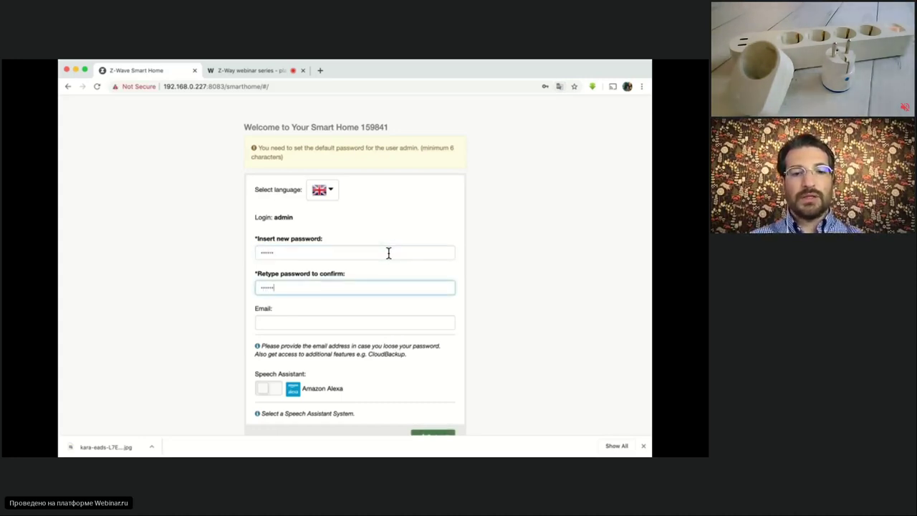
left_click(432, 434)
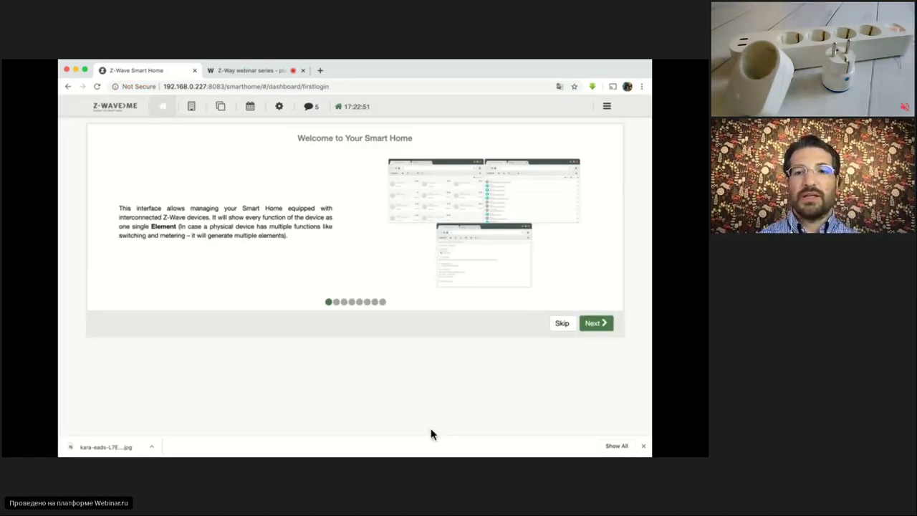
Page past the first-login tour with Next, Skip and Let's start.
left_click(603, 324)
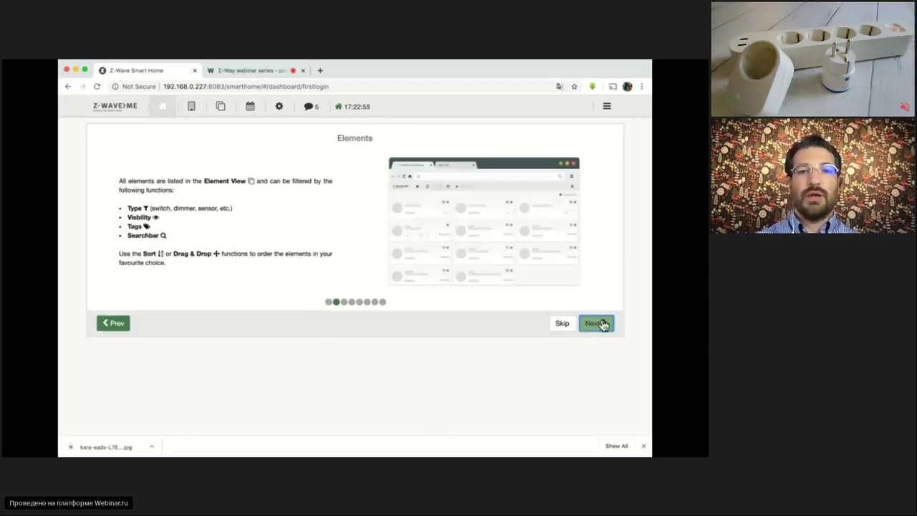
left_click(592, 324)
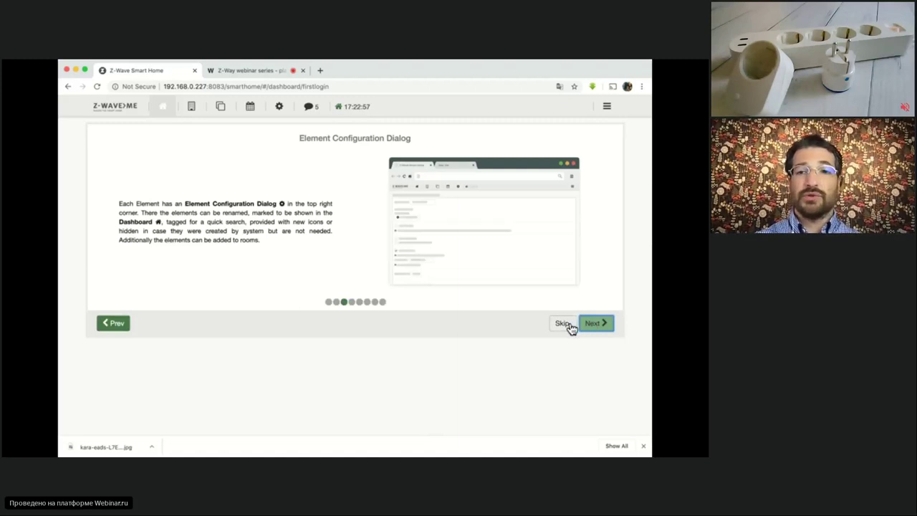
left_click(567, 323)
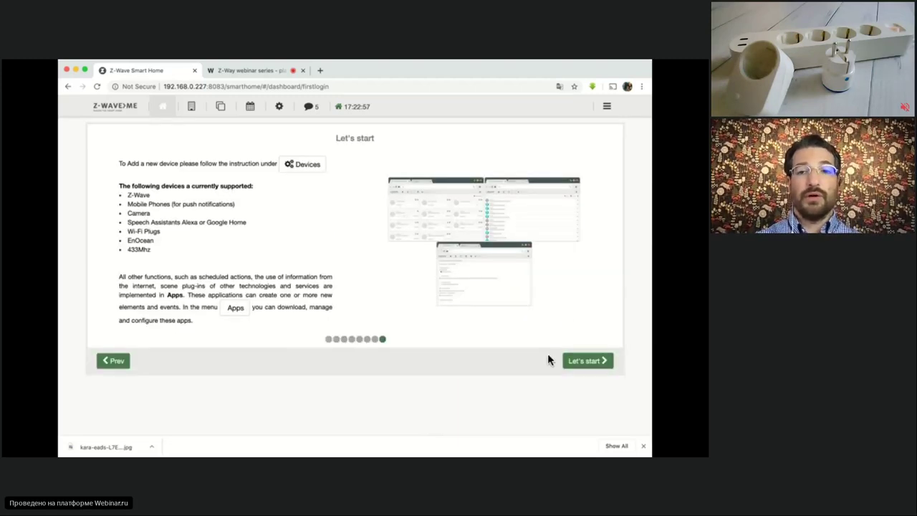
left_click(586, 364)
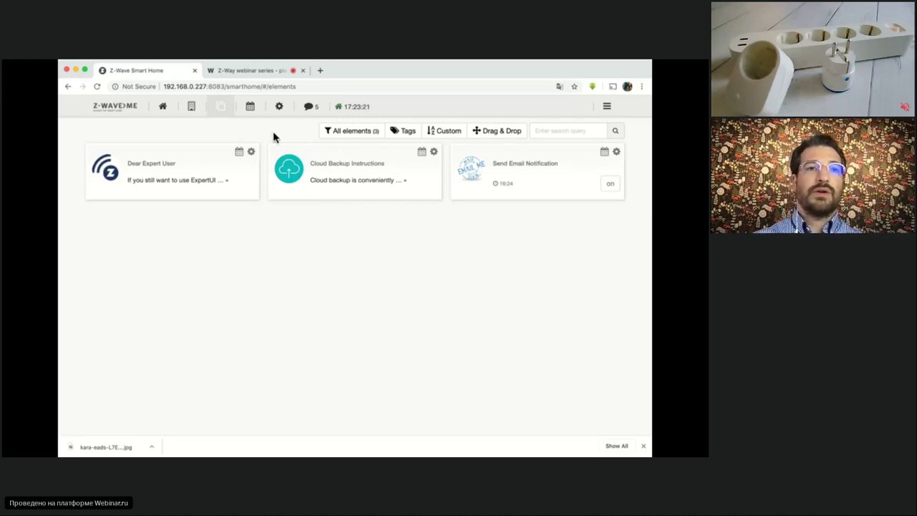
Browse the dashboard, rooms, elements, events and automations pages in turn.
left_click(162, 107)
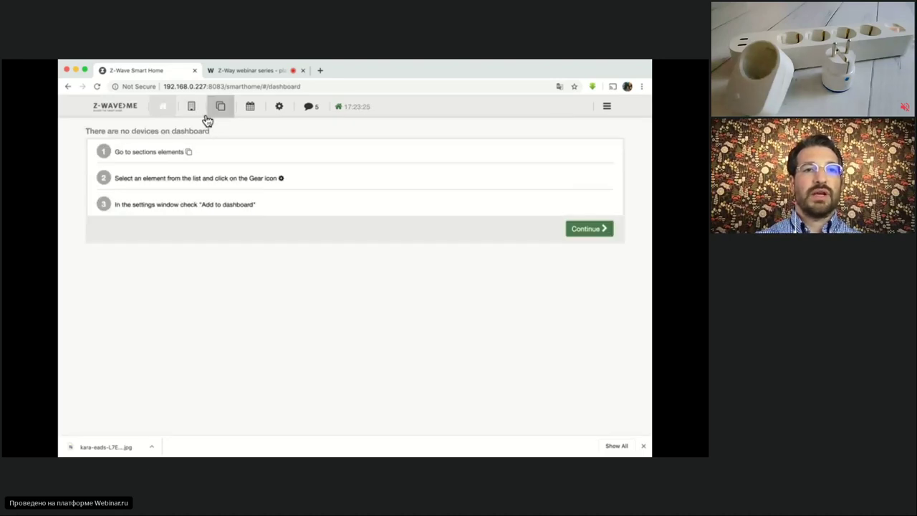
left_click(192, 111)
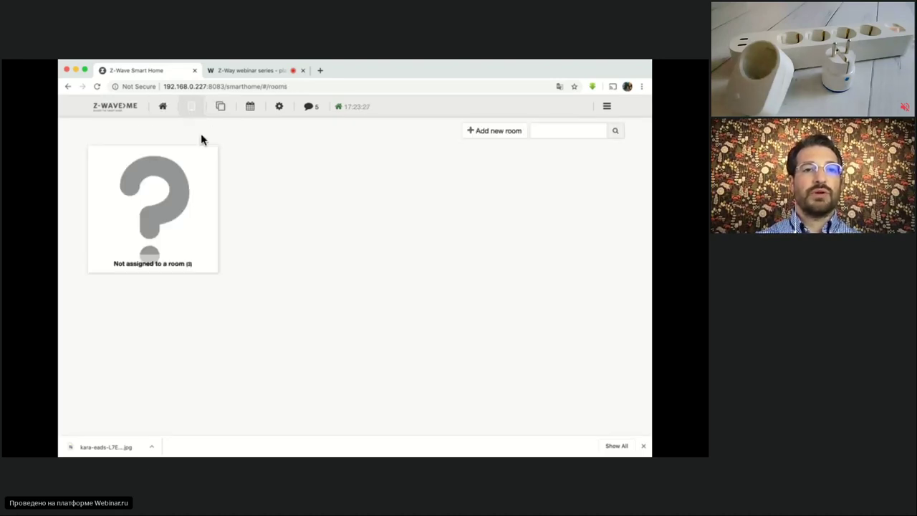
left_click(226, 109)
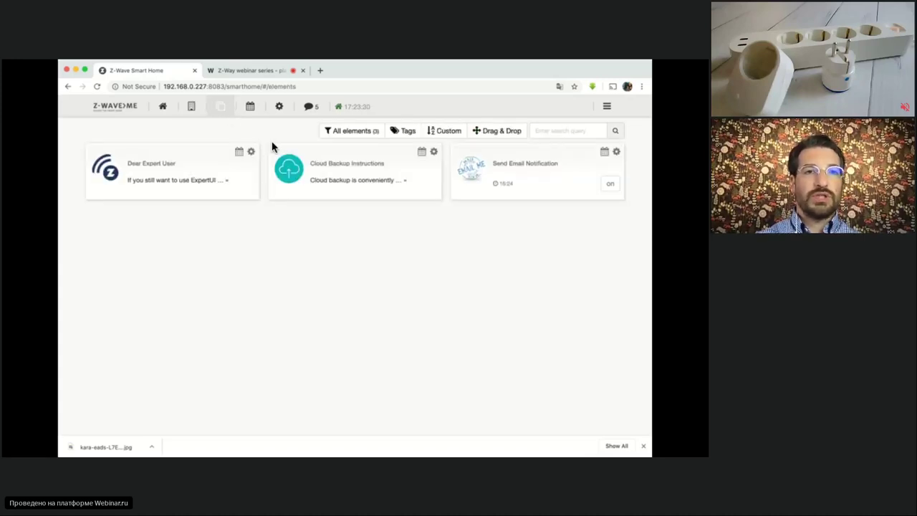
left_click(248, 113)
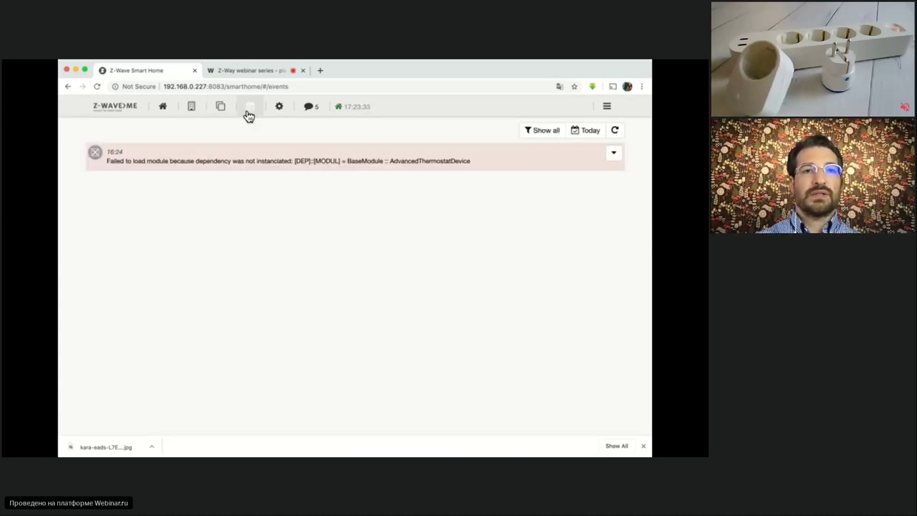
left_click(278, 113)
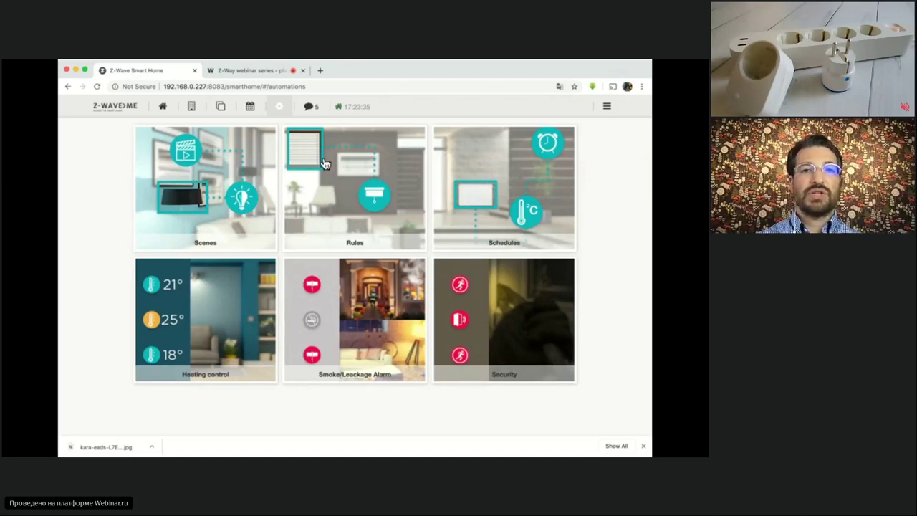
left_click(609, 108)
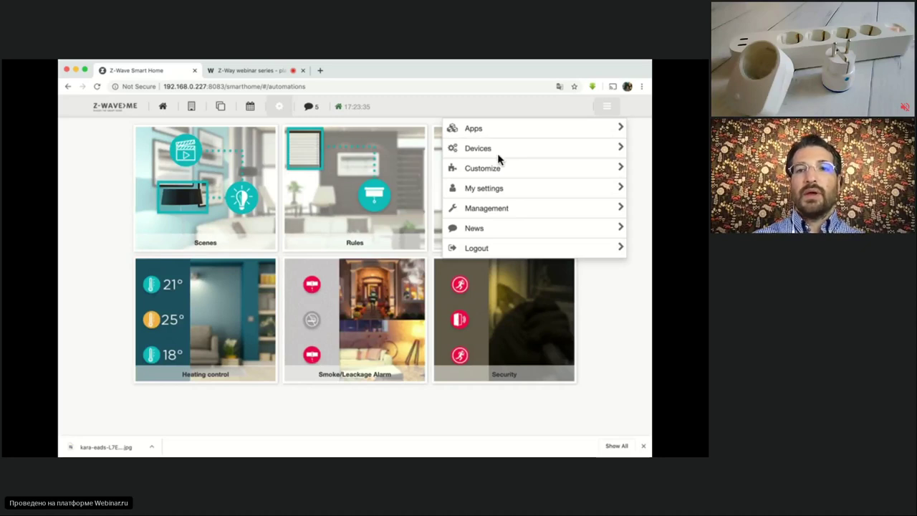
Uncheck Show System Apps in My settings and save the settings.
left_click(501, 192)
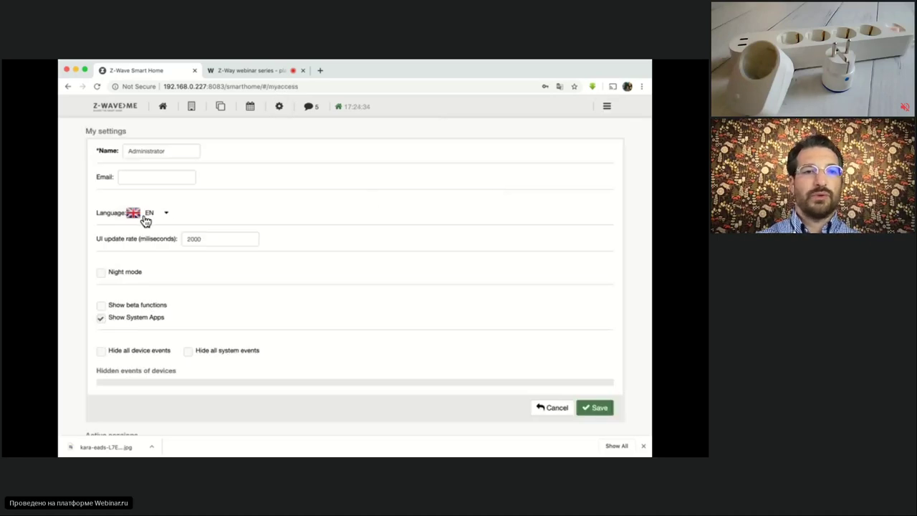
scroll(208, 270, "down", 1)
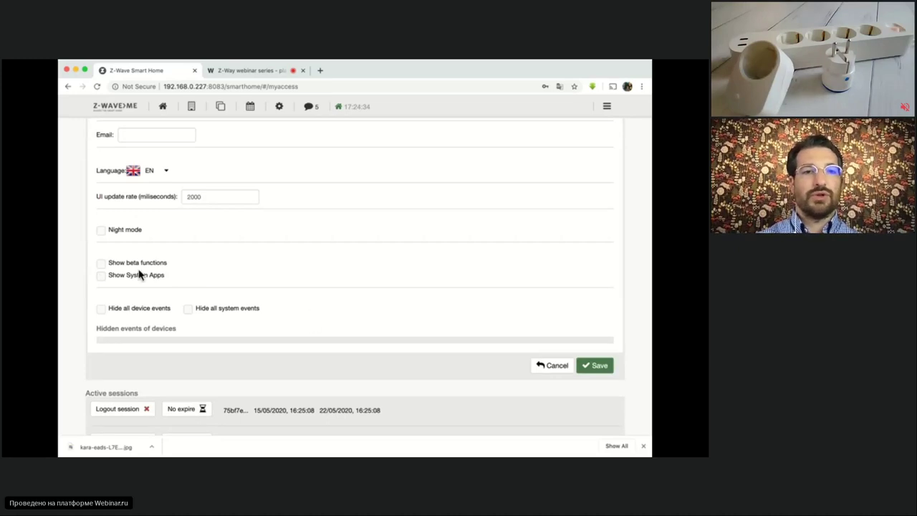
scroll(505, 349, "down", 3)
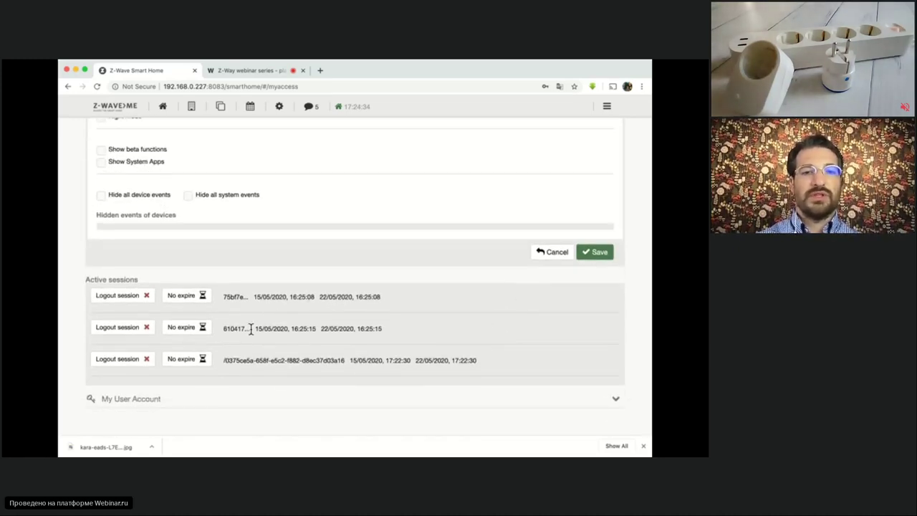
left_click(605, 255)
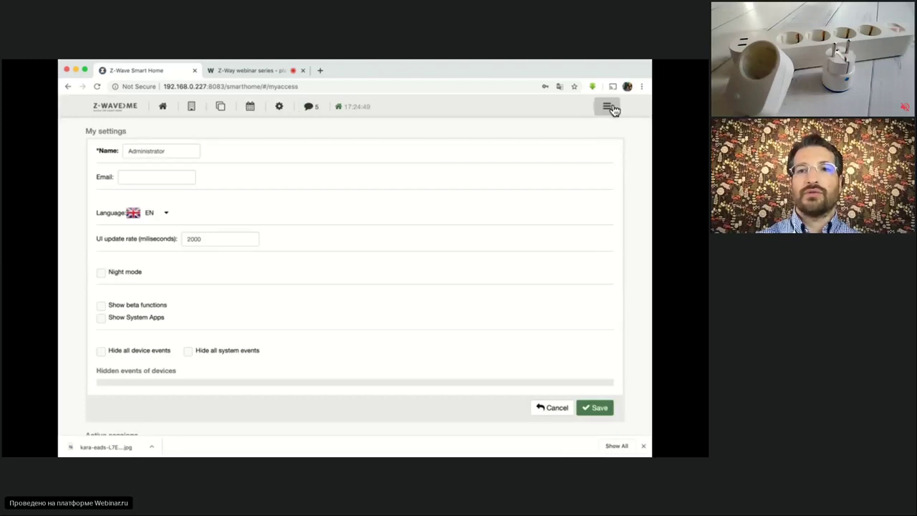
left_click(608, 107)
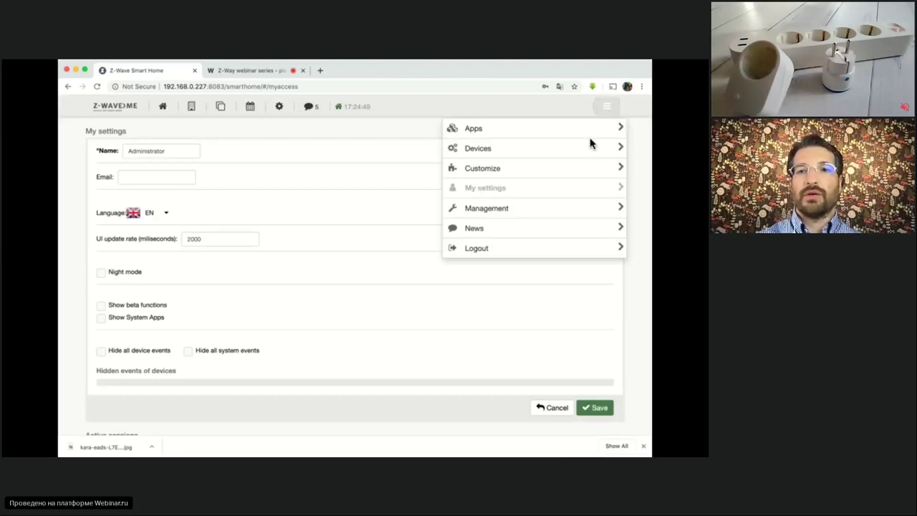
Expand User management on the Management page to show Administrator and Local User.
left_click(518, 215)
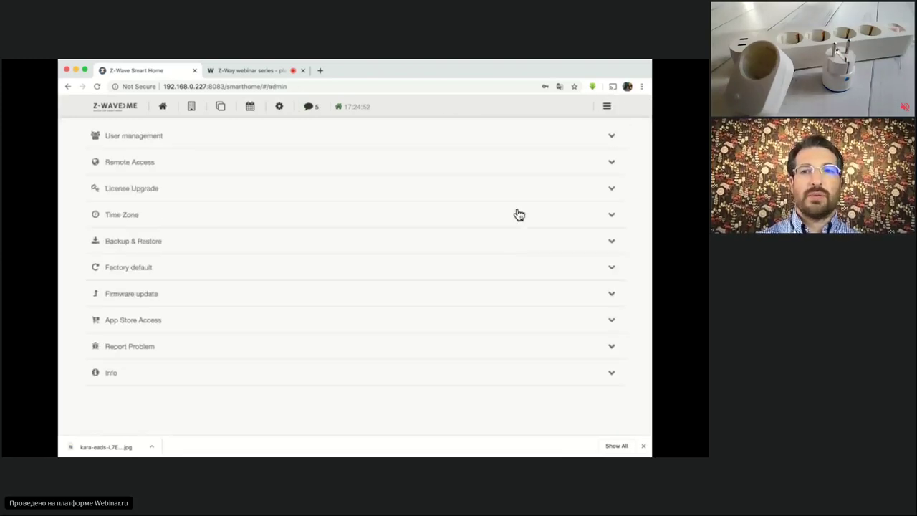
left_click(599, 142)
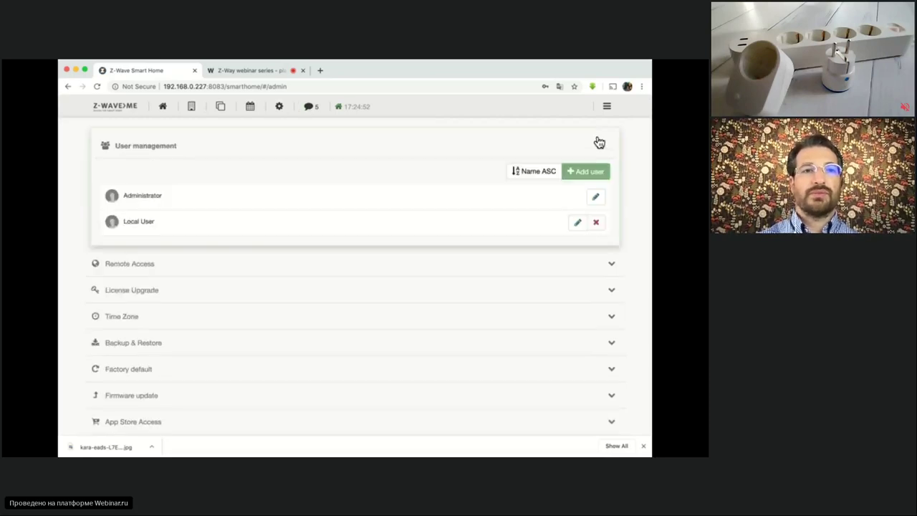
Start a new user and scroll through its role and room access settings.
left_click(583, 176)
scroll(210, 323, "down", 3)
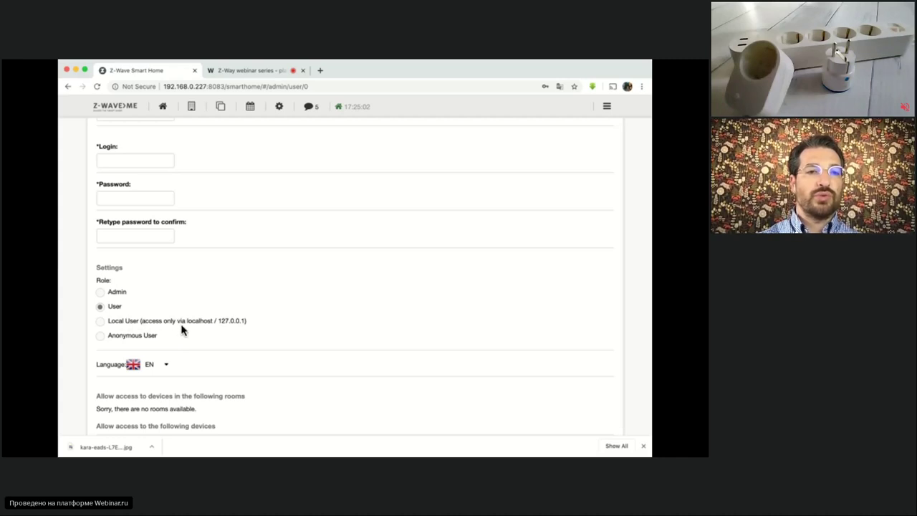
scroll(181, 326, "down", 2)
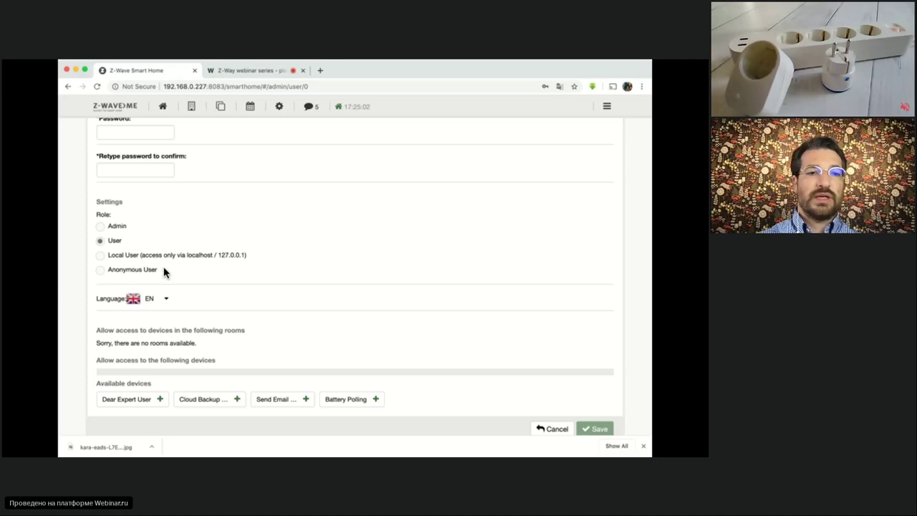
scroll(161, 349, "down", 1)
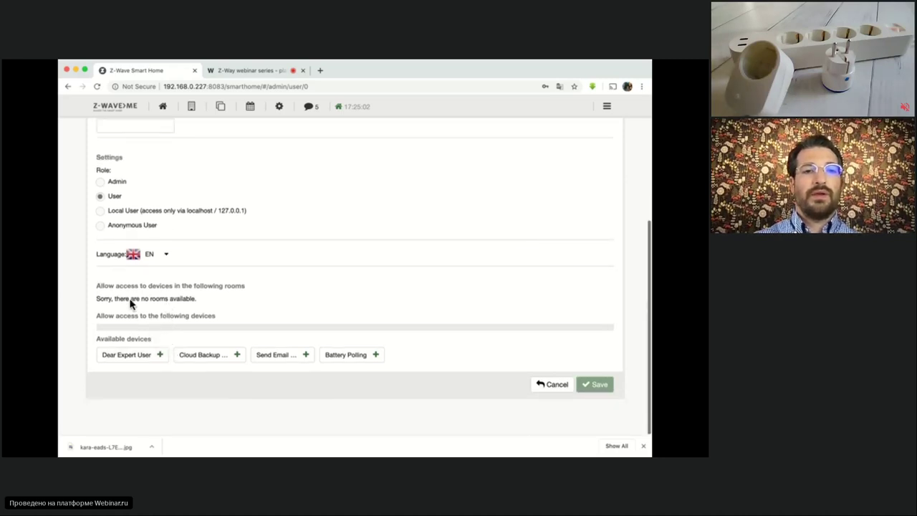
left_click_drag(98, 298, 210, 301)
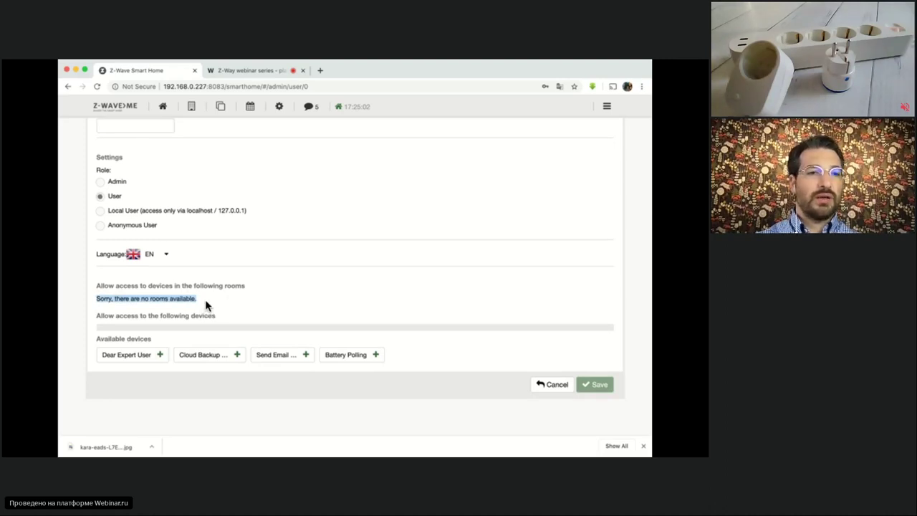
left_click(206, 305)
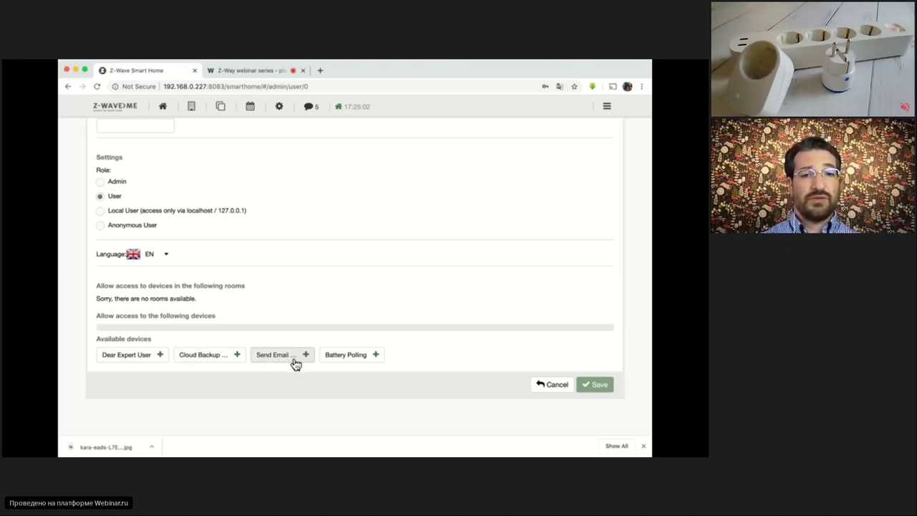
Grant the new user access to Dear Expert User, then remove it again.
left_click(160, 355)
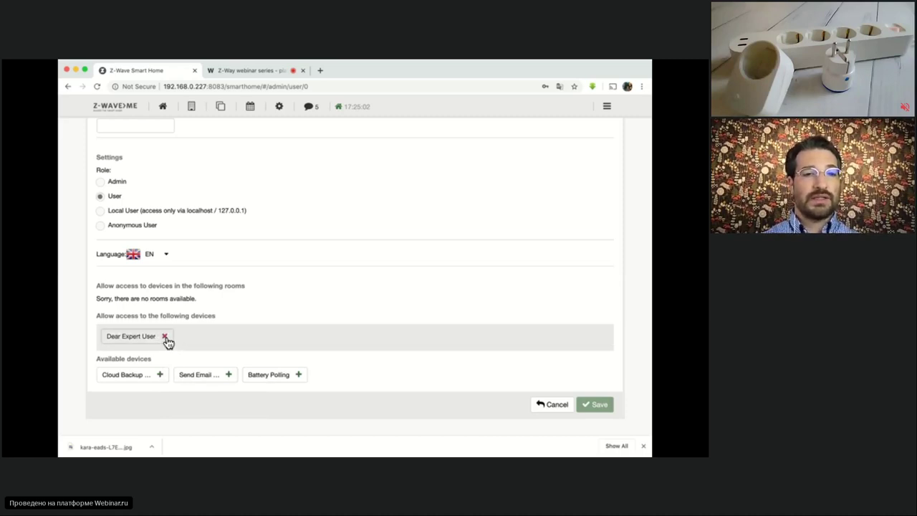
left_click(165, 336)
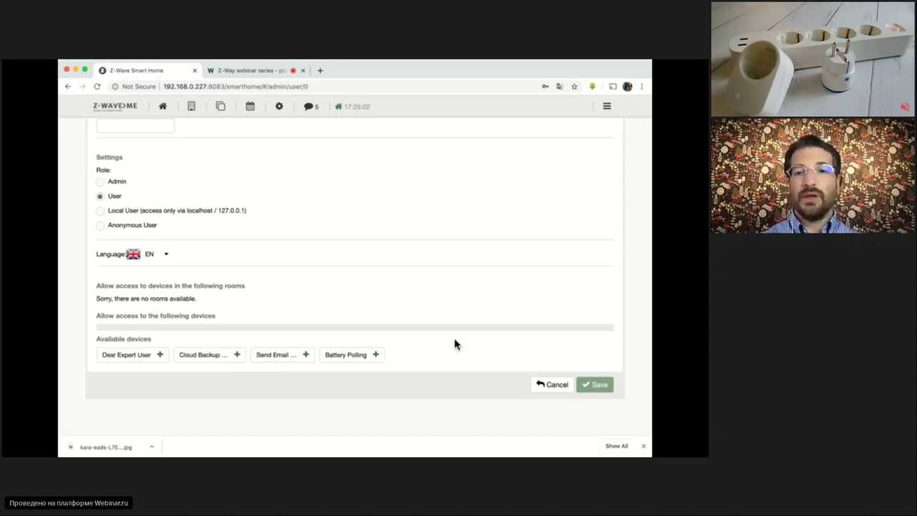
scroll(504, 254, "up", 5)
left_click(608, 106)
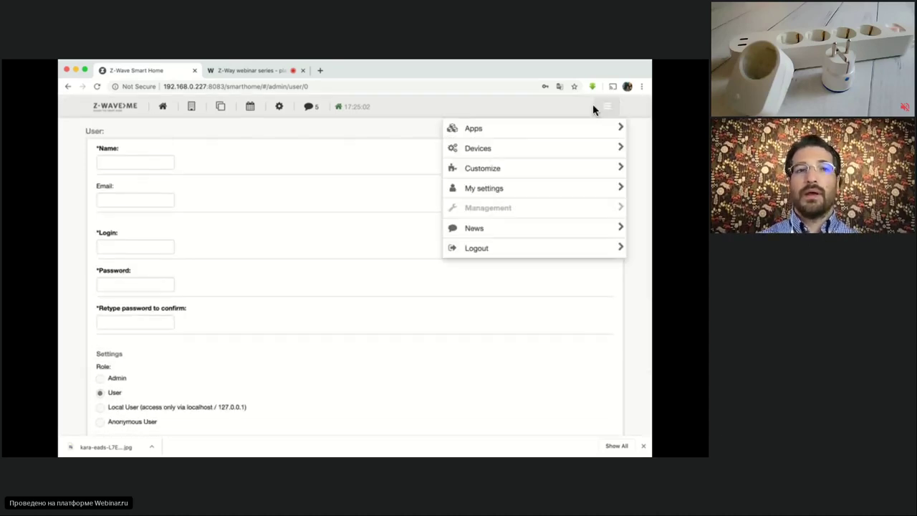
left_click(477, 208)
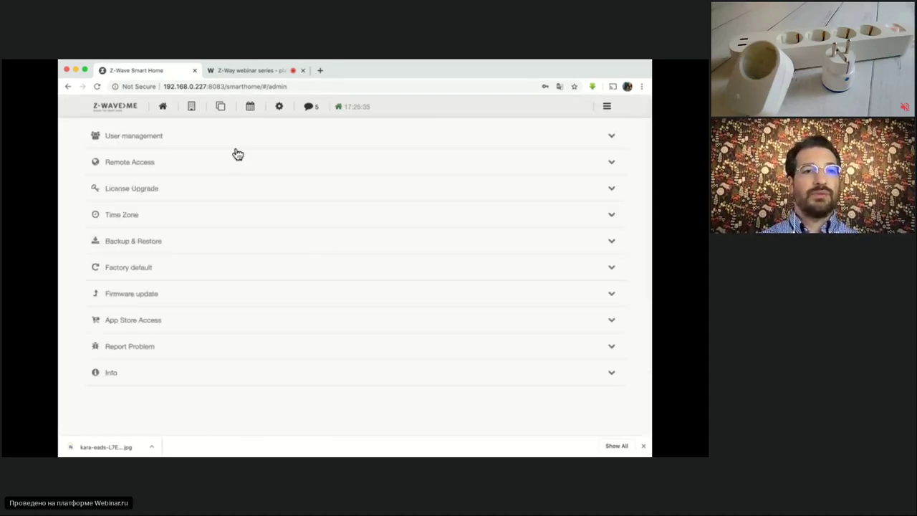
left_click(163, 166)
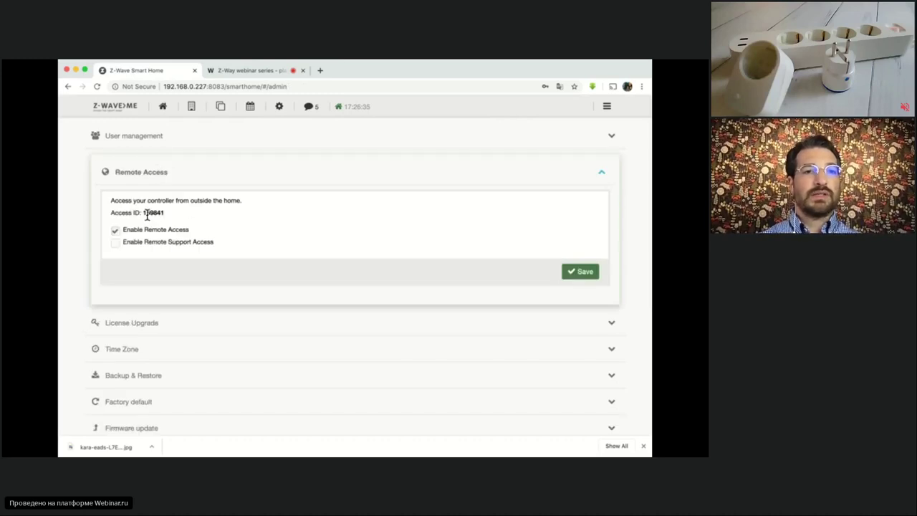
left_click_drag(142, 212, 165, 214)
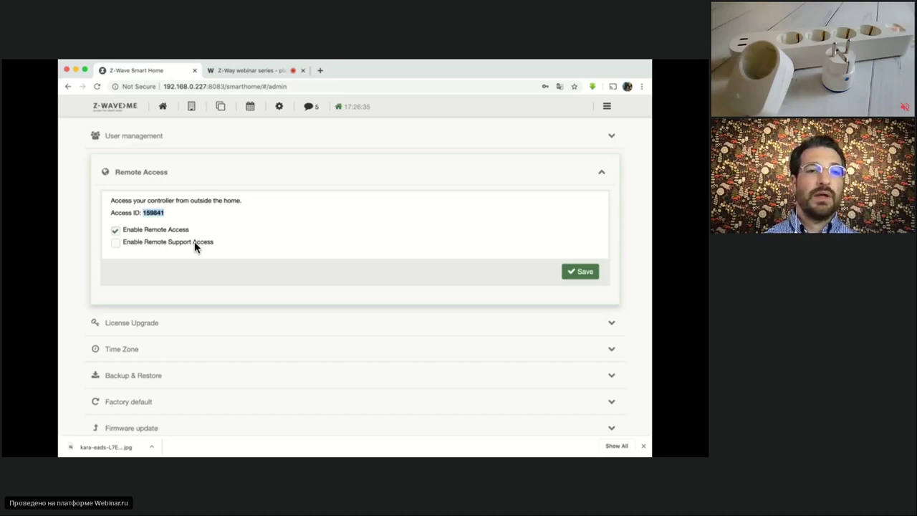
scroll(218, 329, "down", 2)
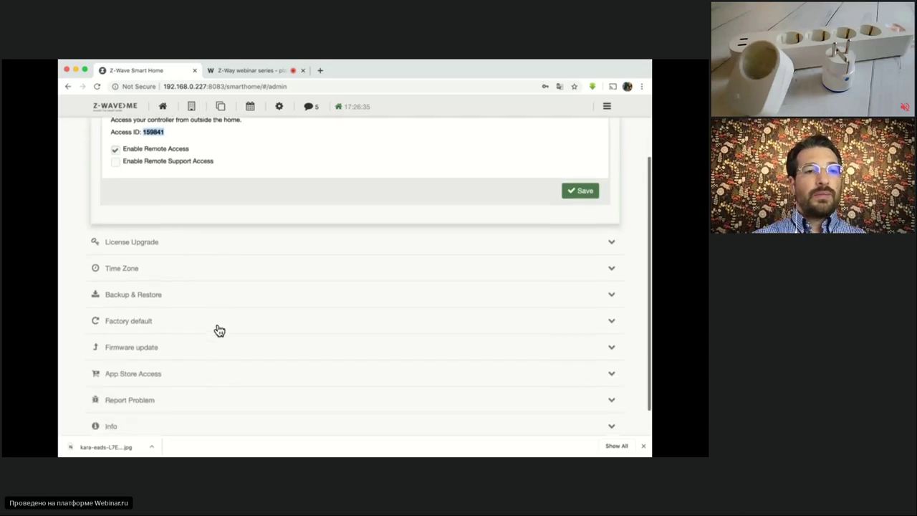
Review the Time Zone and Backup & Restore sections, then expand Factory default.
left_click(127, 270)
left_click(142, 267)
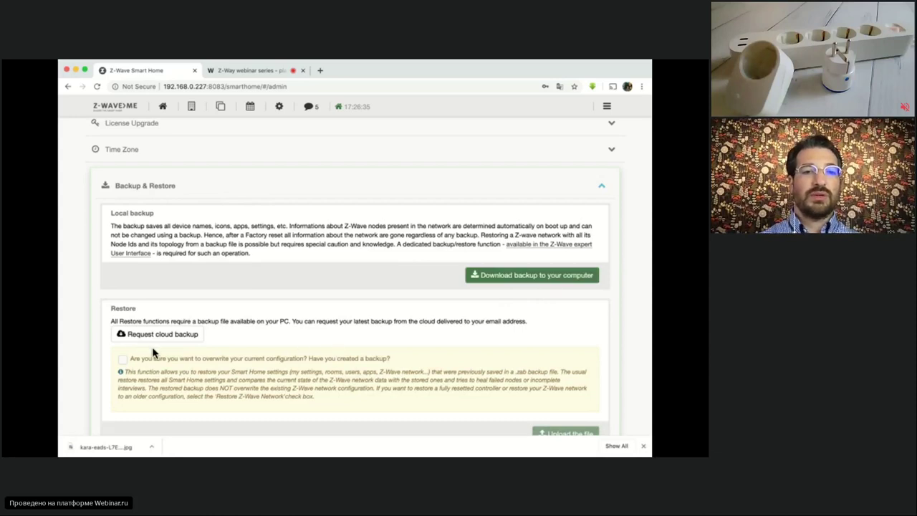
scroll(184, 361, "down", 2)
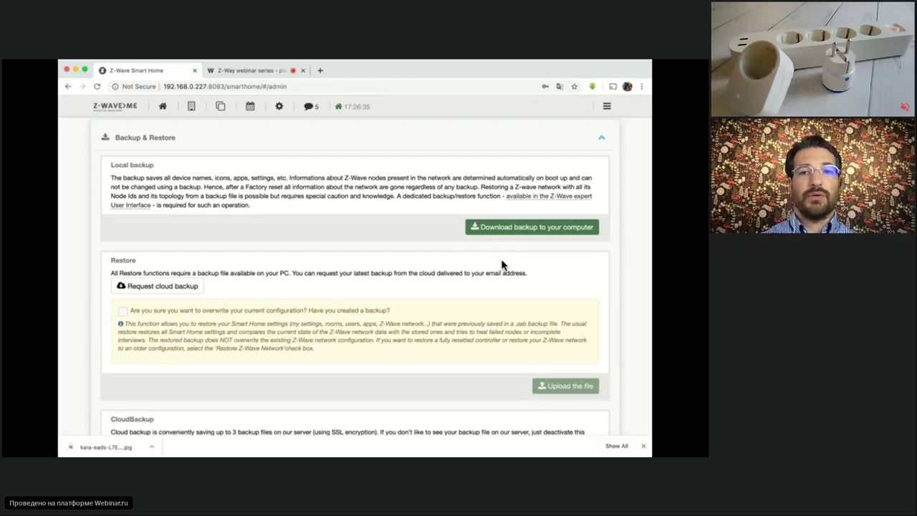
scroll(503, 266, "down", 1)
scroll(502, 263, "down", 3)
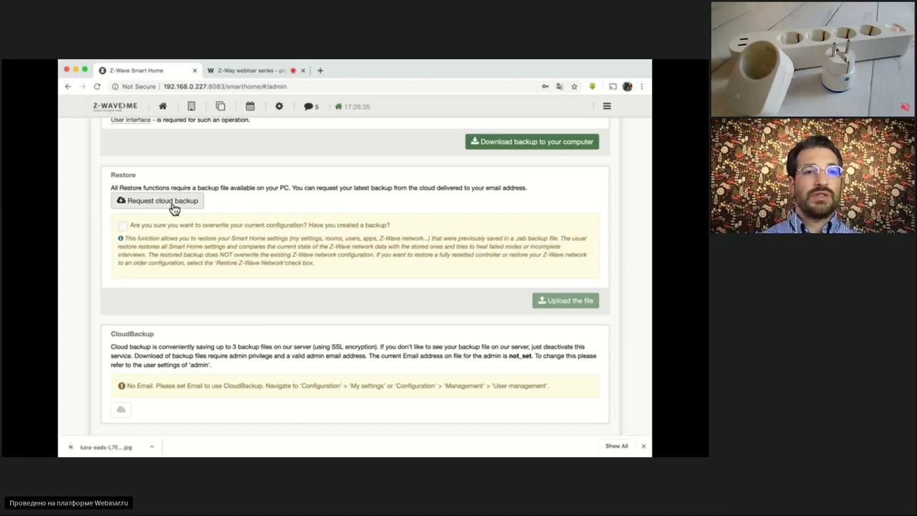
scroll(260, 261, "down", 1)
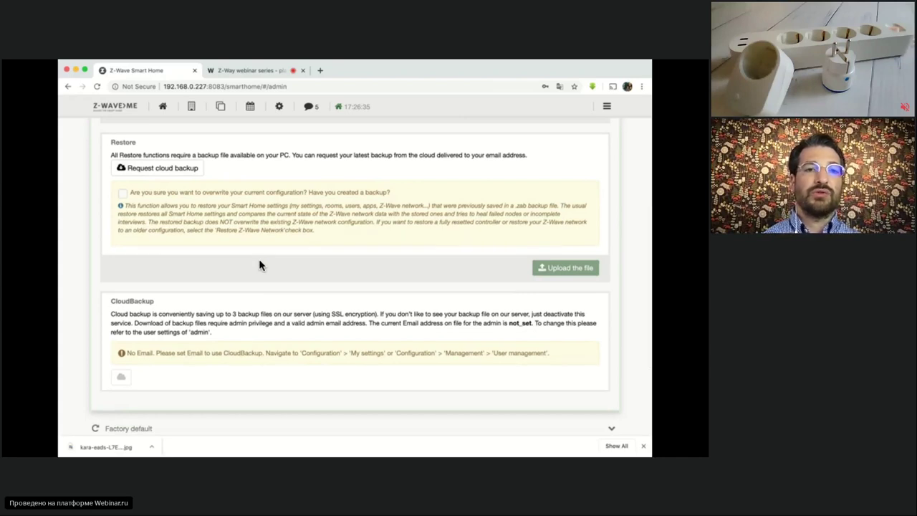
scroll(247, 271, "down", 4)
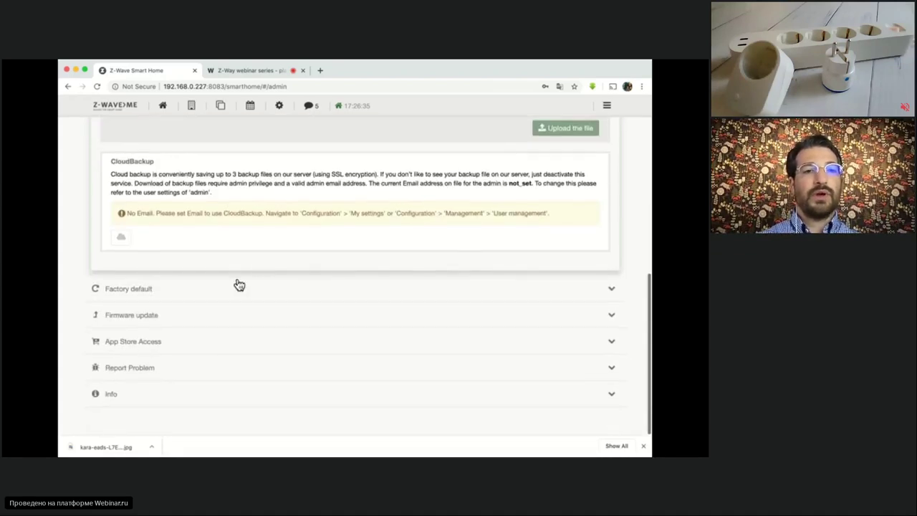
left_click(142, 296)
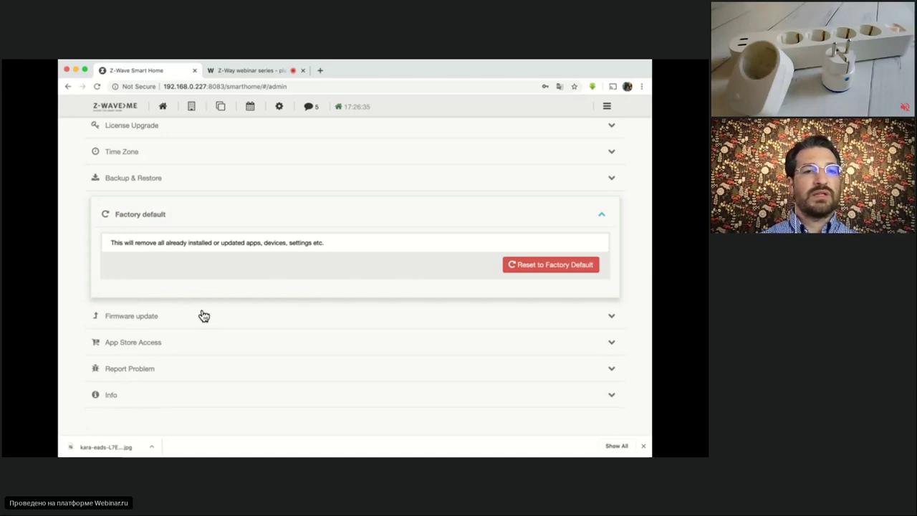
Expand Firmware update to confirm firmware v3.0.6 and scroll through its options.
left_click(152, 317)
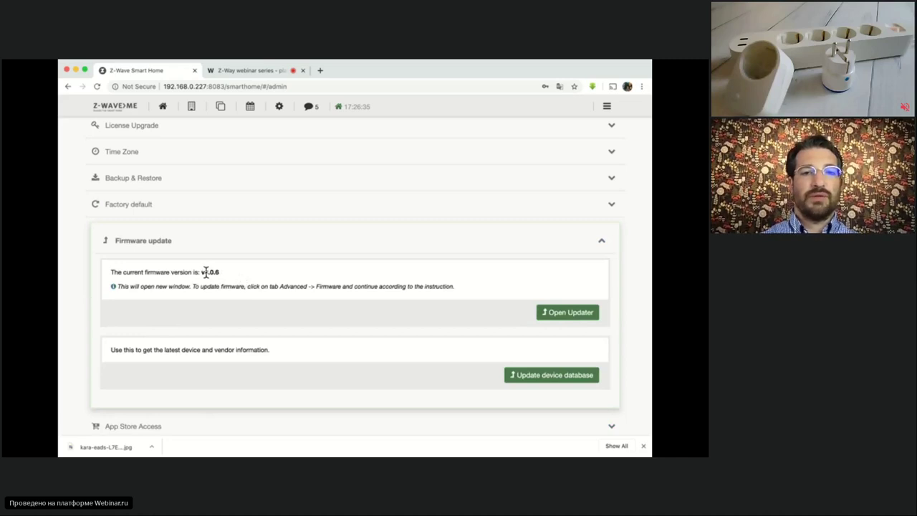
scroll(230, 287, "down", 1)
scroll(229, 286, "down", 1)
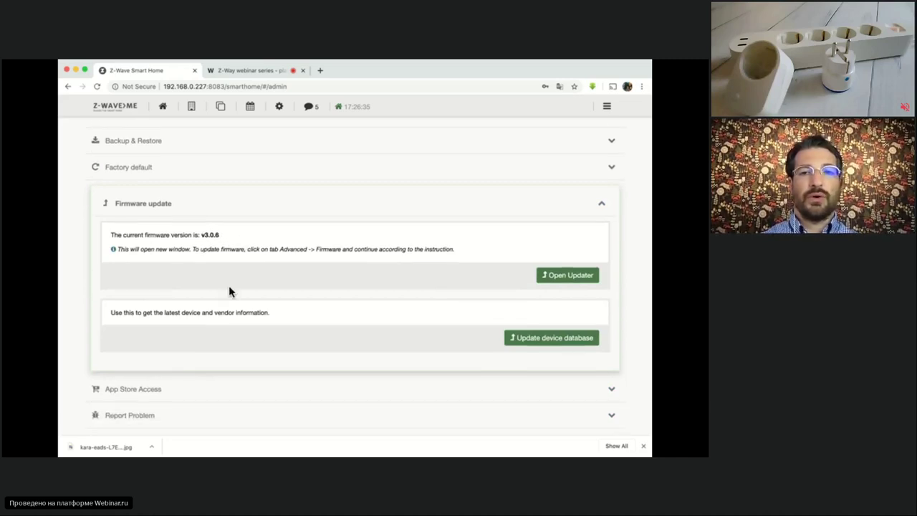
scroll(229, 290, "down", 2)
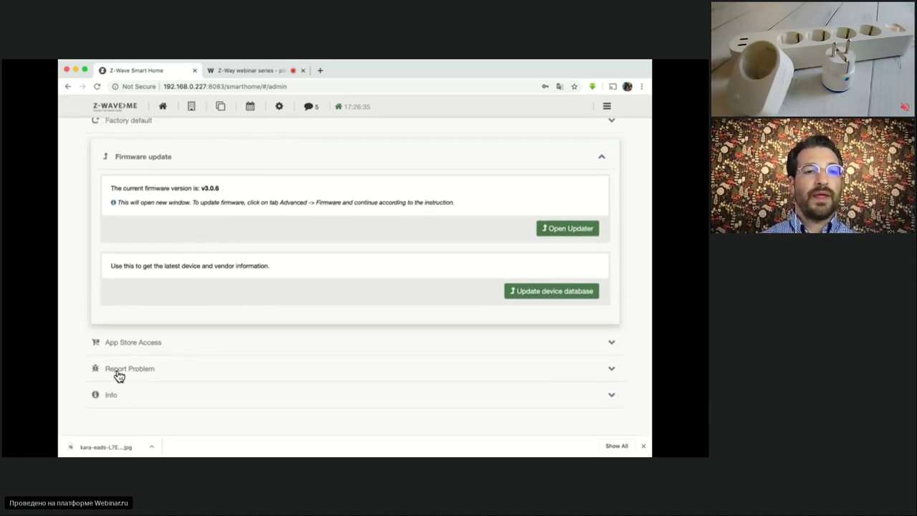
Open the Report Problem form, then expand App Store Access to view token settings.
left_click(148, 372)
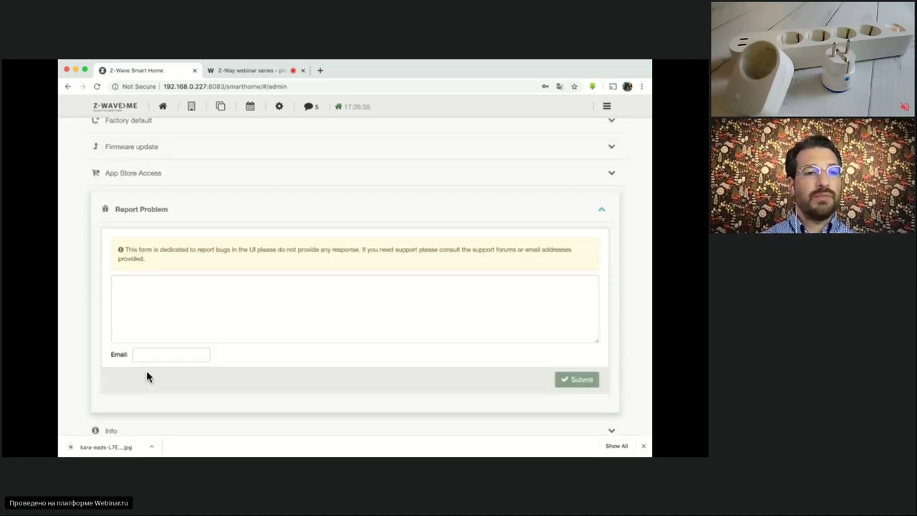
left_click(154, 177)
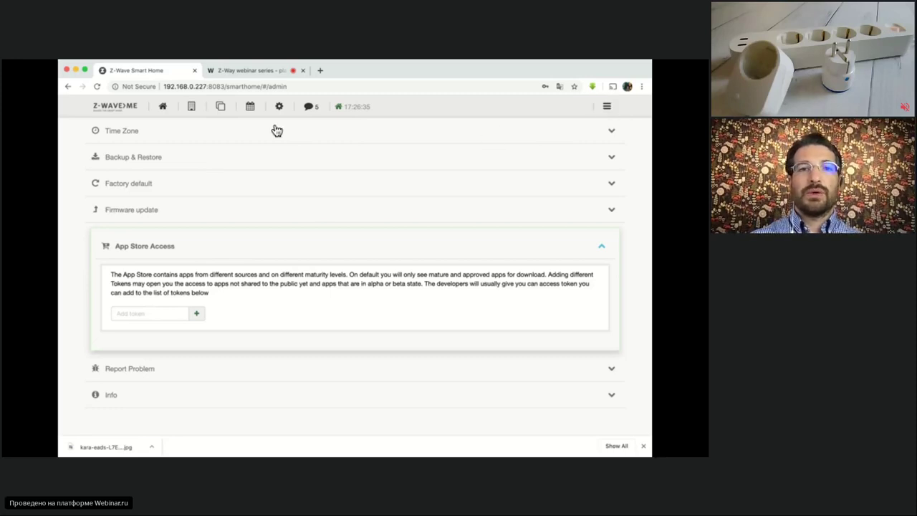
Generate a Mobilephone QR code in Devices after entering the account password, then close the dialog.
left_click(611, 111)
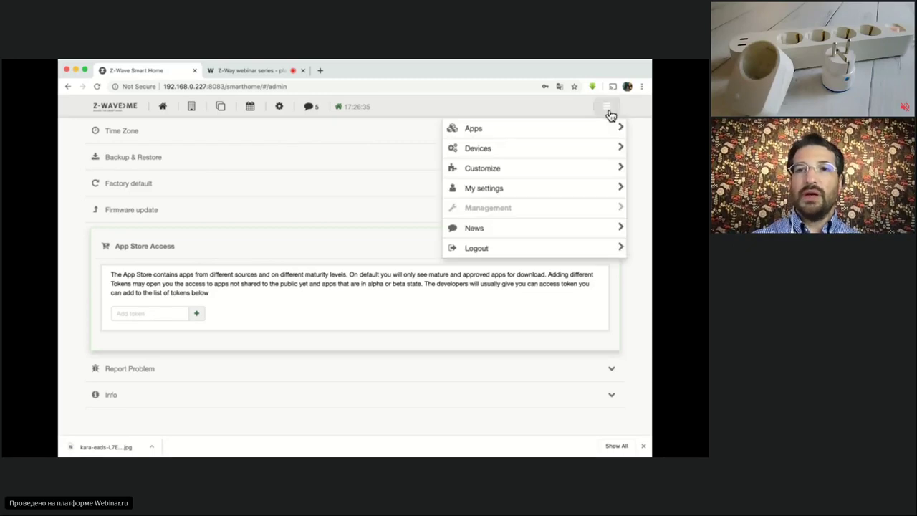
left_click(547, 149)
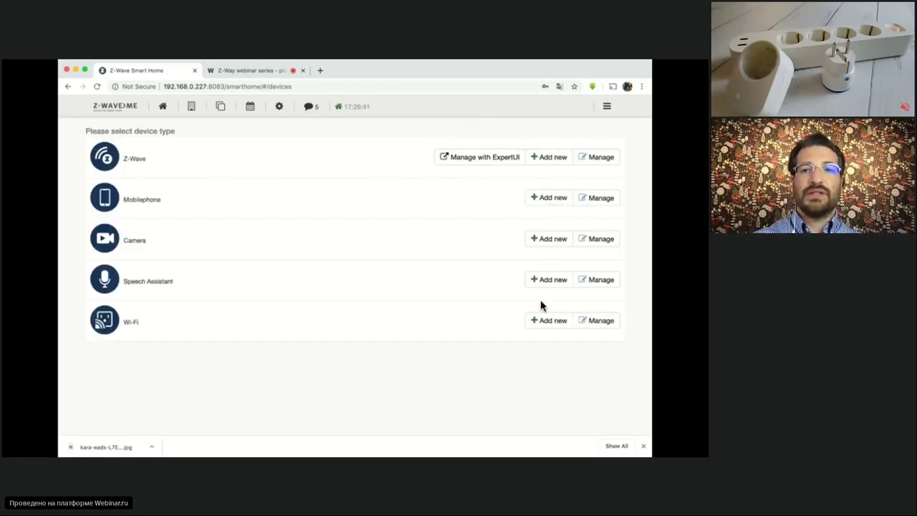
left_click(545, 204)
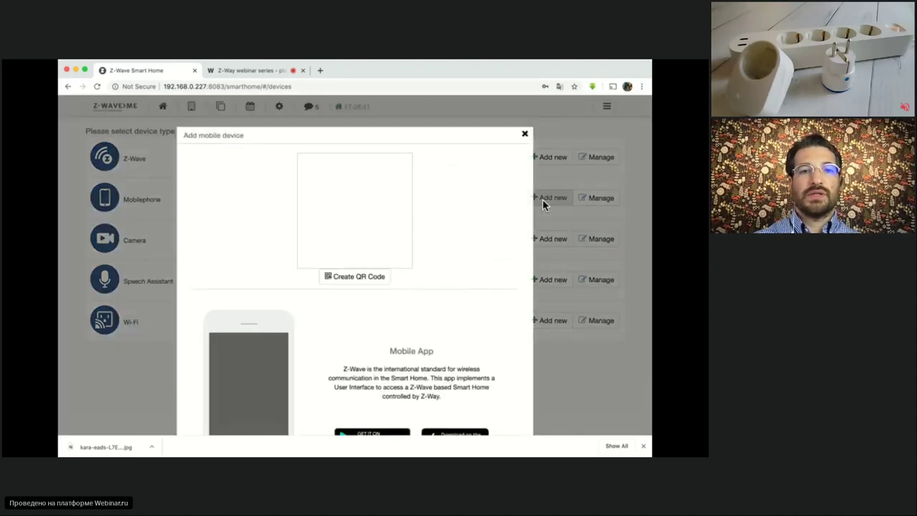
left_click(358, 279)
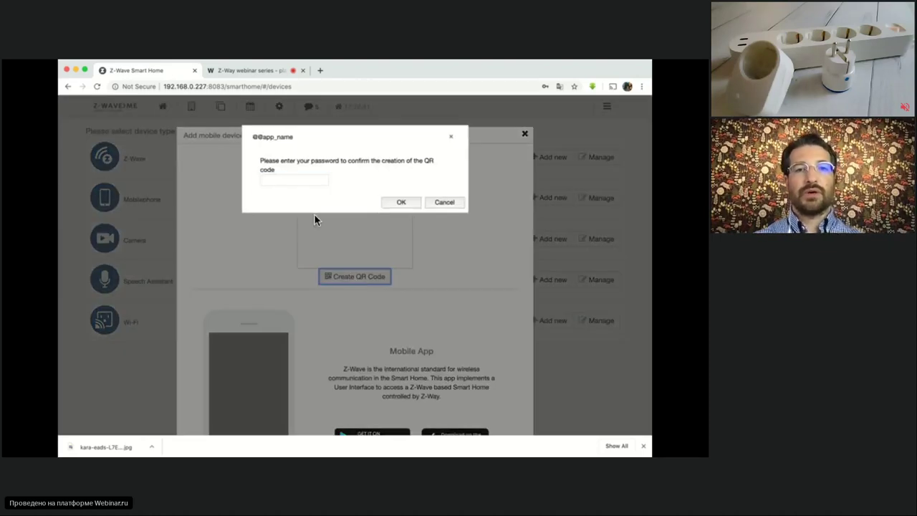
left_click(306, 182)
type("******")
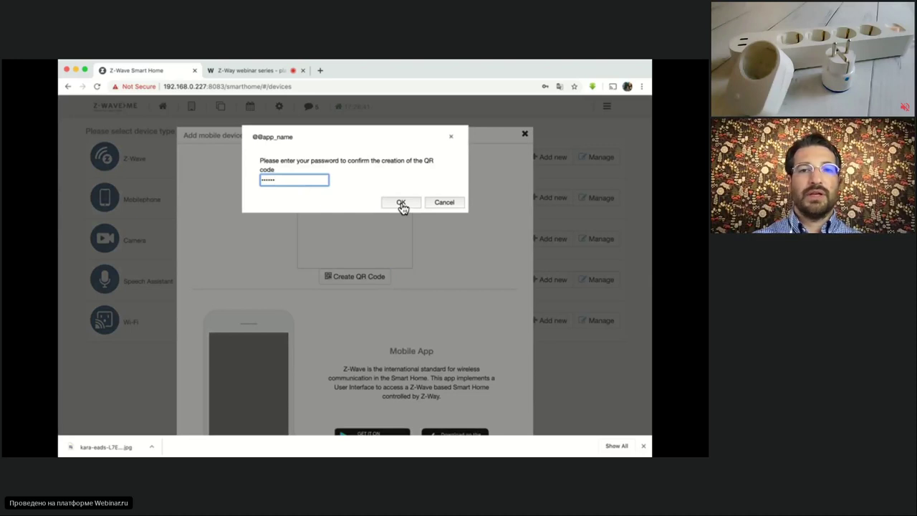
left_click(401, 204)
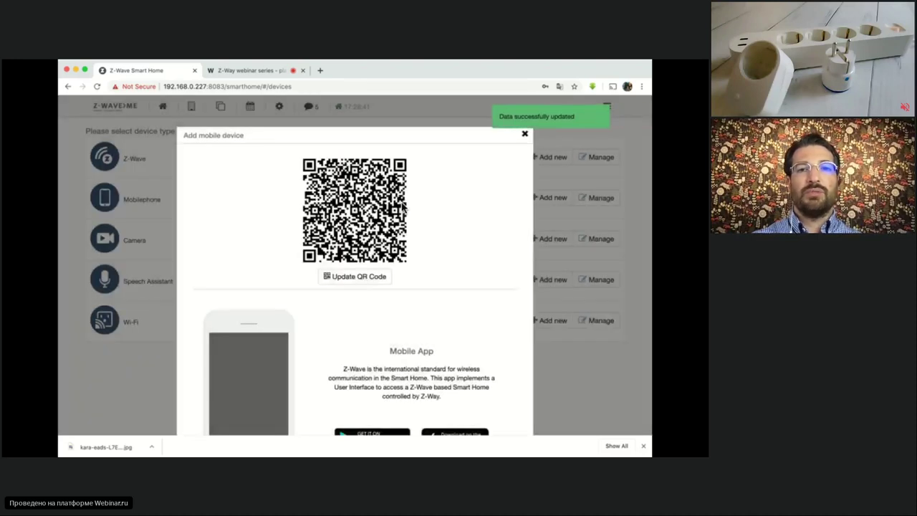
left_click(525, 136)
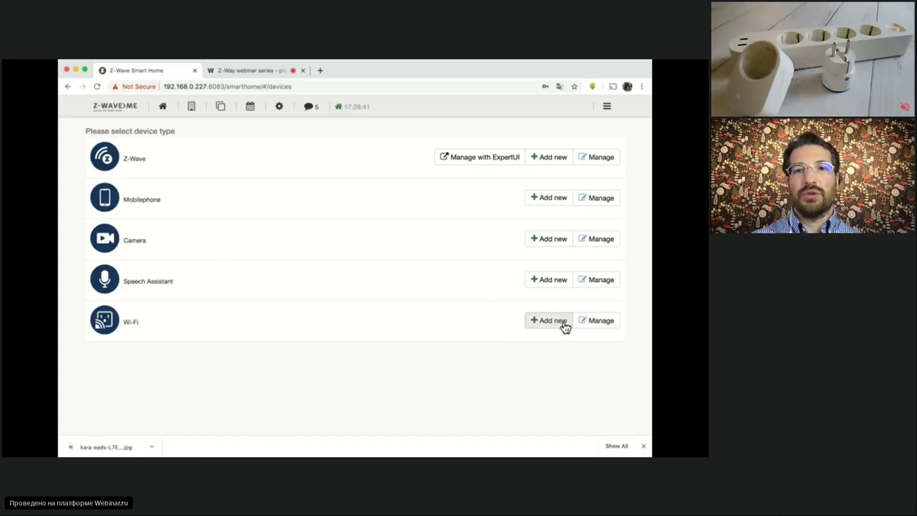
Under Z-Wave Add new, choose 'Add new Z-Wave Device and identify it automatically'.
left_click(548, 158)
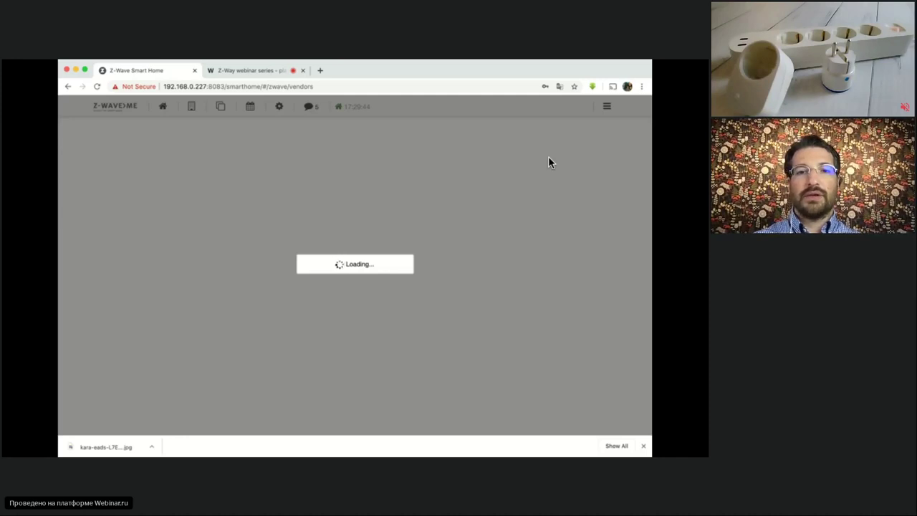
scroll(456, 255, "down", 5)
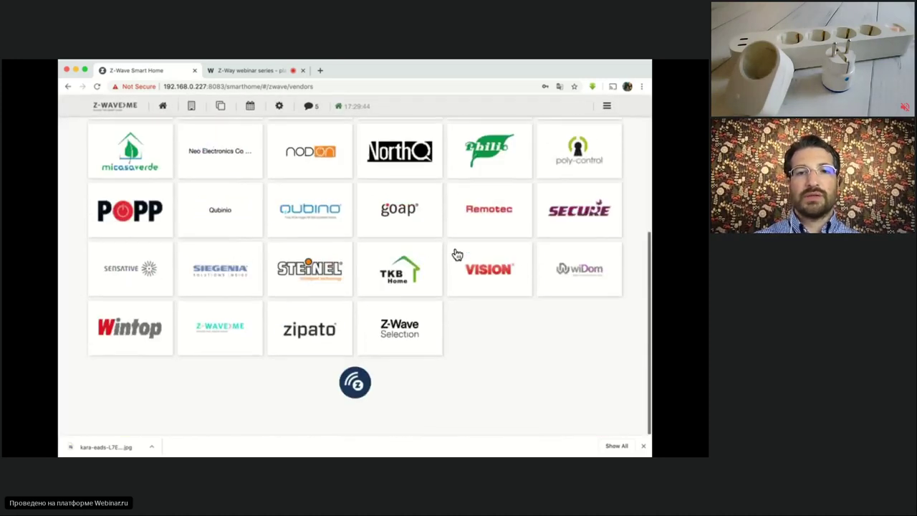
scroll(456, 255, "up", 5)
scroll(455, 255, "down", 3)
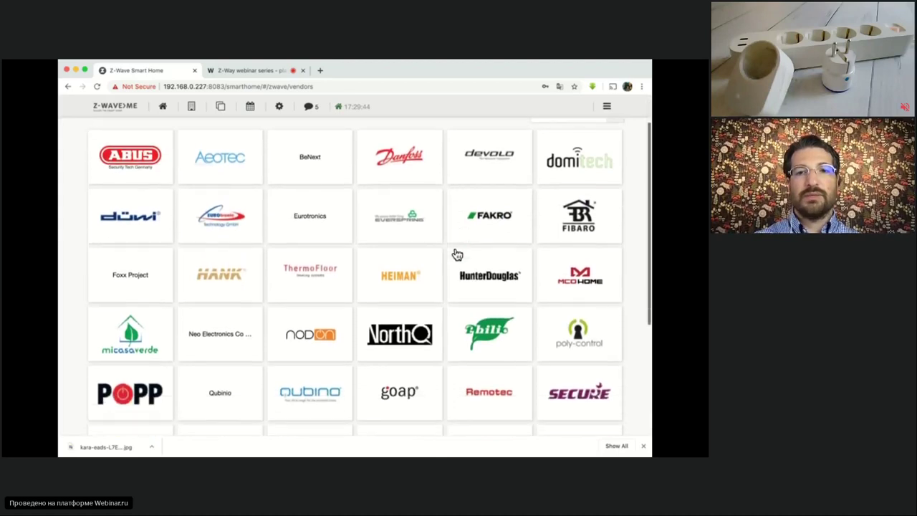
scroll(456, 255, "down", 1)
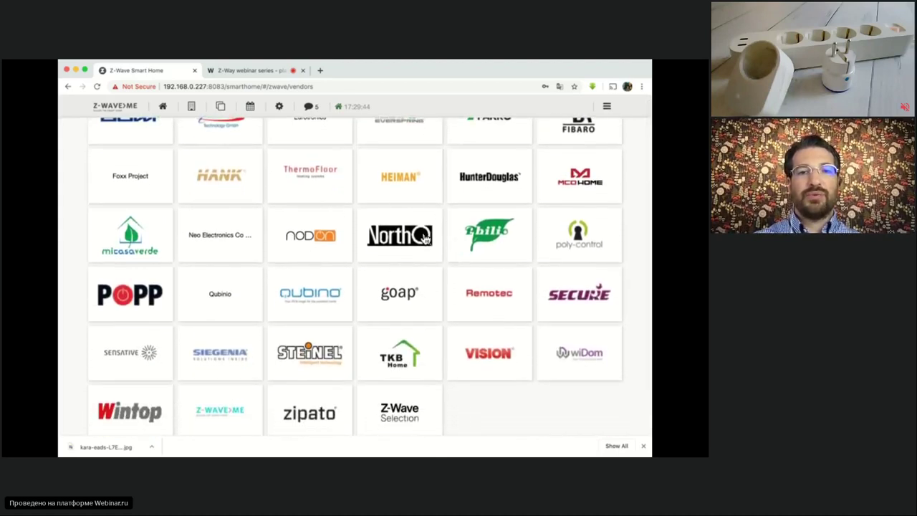
scroll(393, 260, "up", 4)
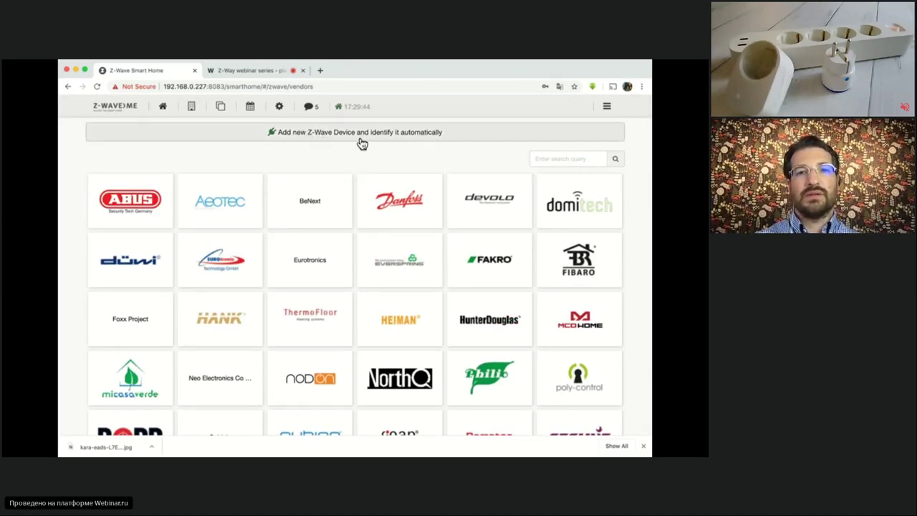
left_click(395, 141)
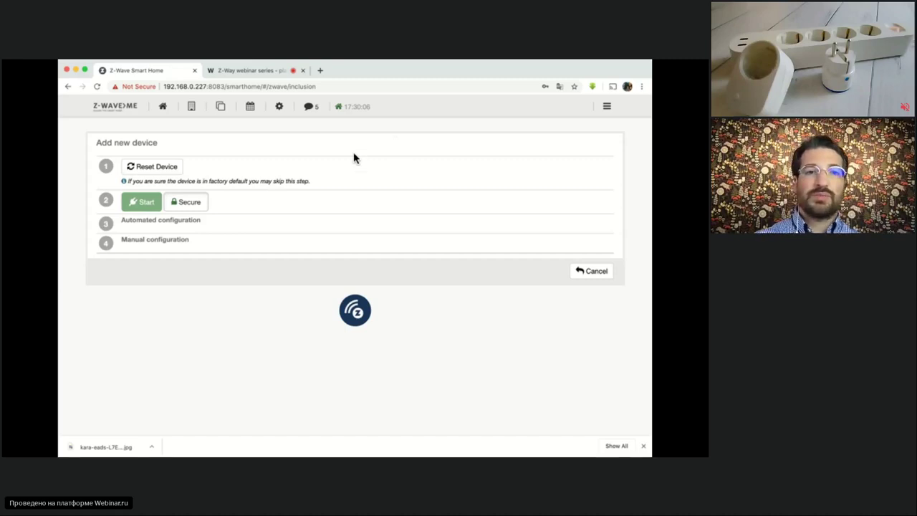
Start inclusion in step 2 so the plug joins as device (#2) MainsDevice _2.
left_click(141, 204)
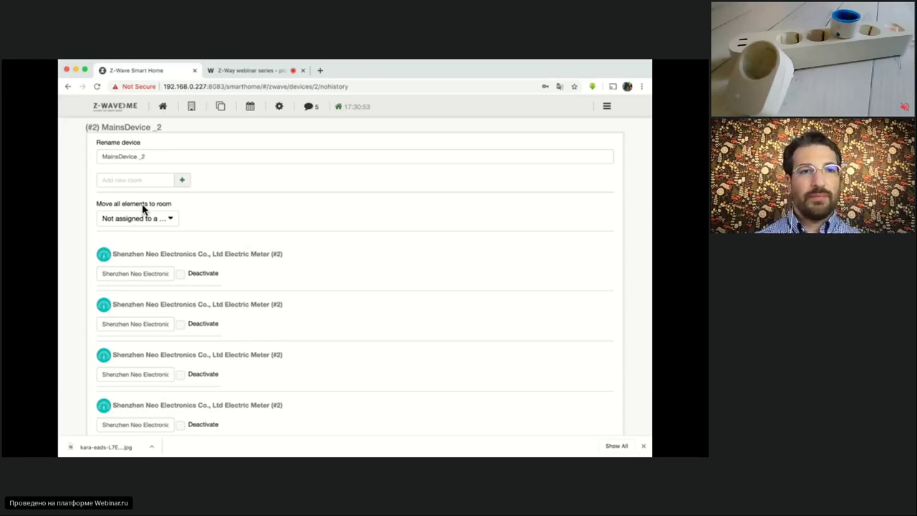
Rename the device from its default name to Plug.
left_click(164, 156)
key("BackSpace")
key("BackSpace")
key("BackSpace")
key("BackSpace")
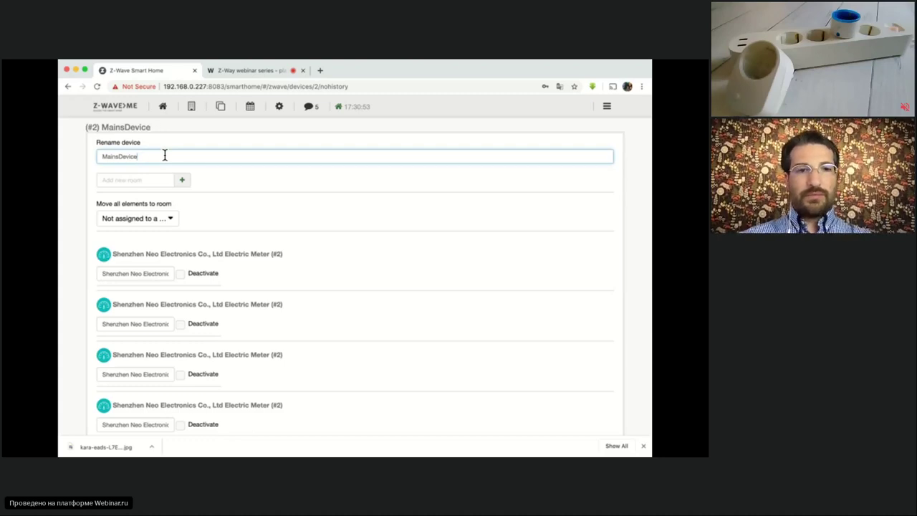
key("BackSpace")
key("BackSpace")
key("BackSpace")
key("BackSpace")
key("BackSpace")
key("BackSpace")
key("BackSpace")
key("BackSpace")
key("BackSpace")
key("BackSpace")
type("P")
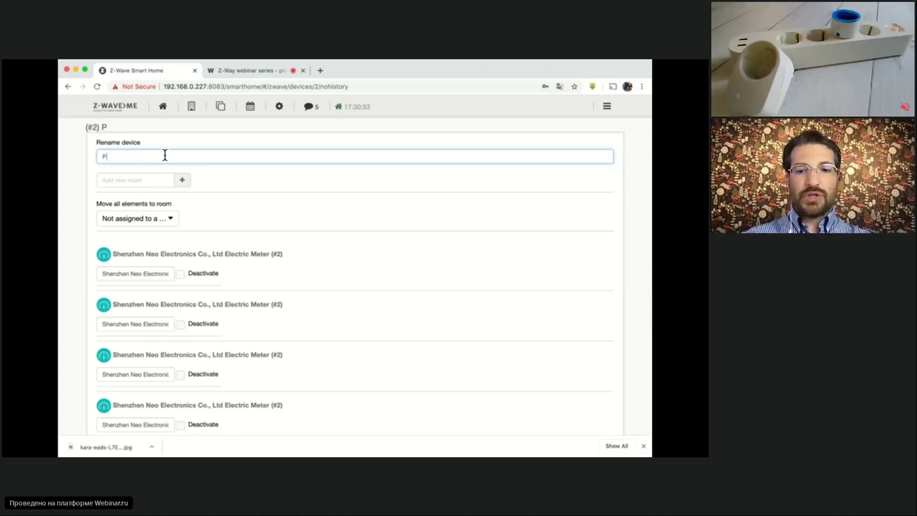
type("lugs")
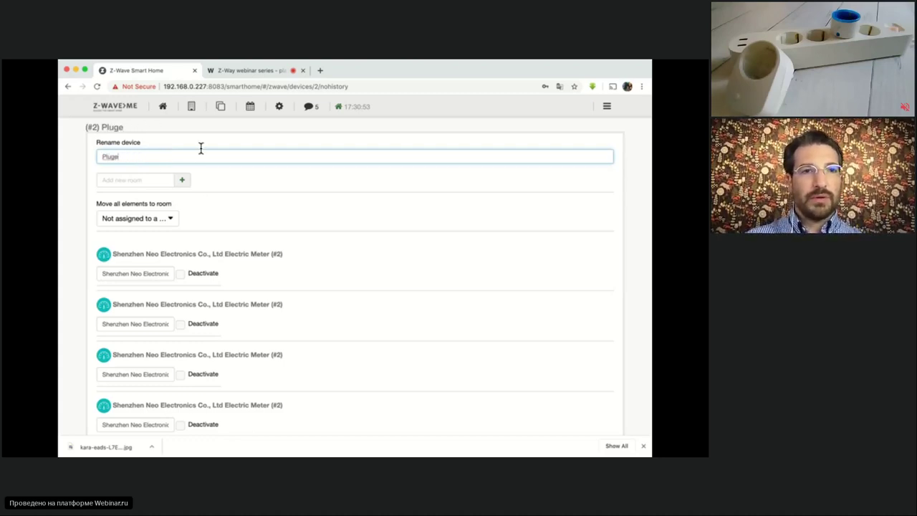
key("BackSpace")
left_click(212, 219)
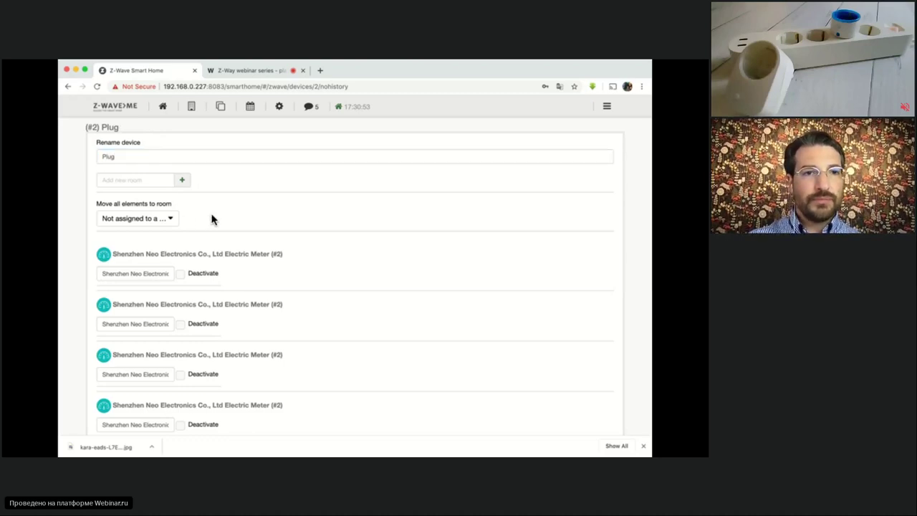
left_click(131, 152)
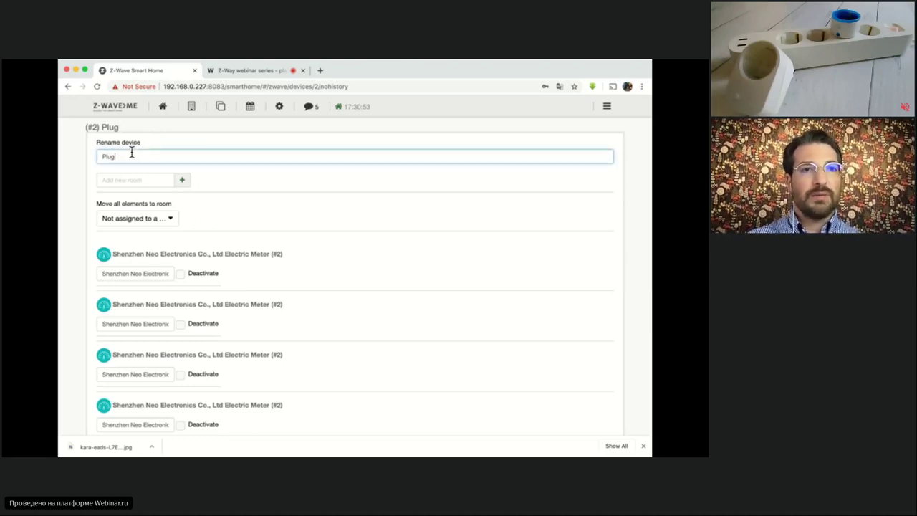
Create a new Kitchen room and move all of the device's elements into it.
left_click(139, 224)
left_click(183, 183)
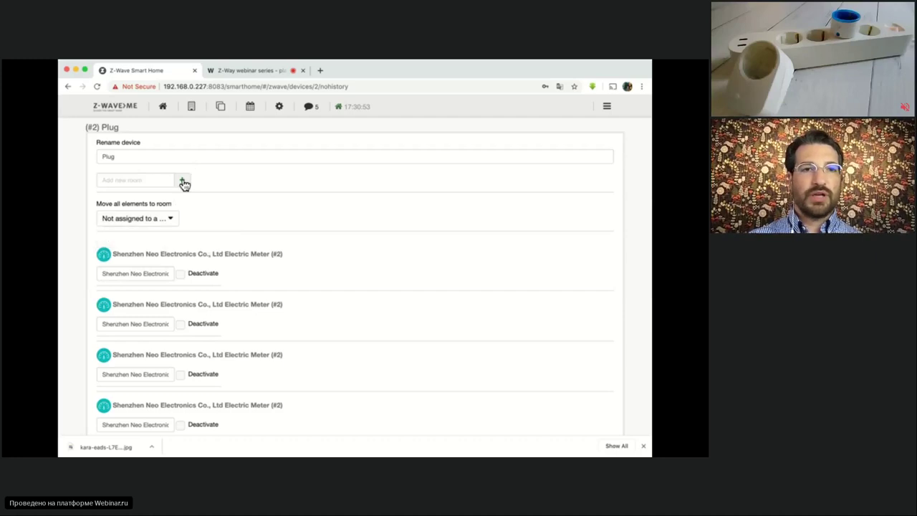
left_click(155, 179)
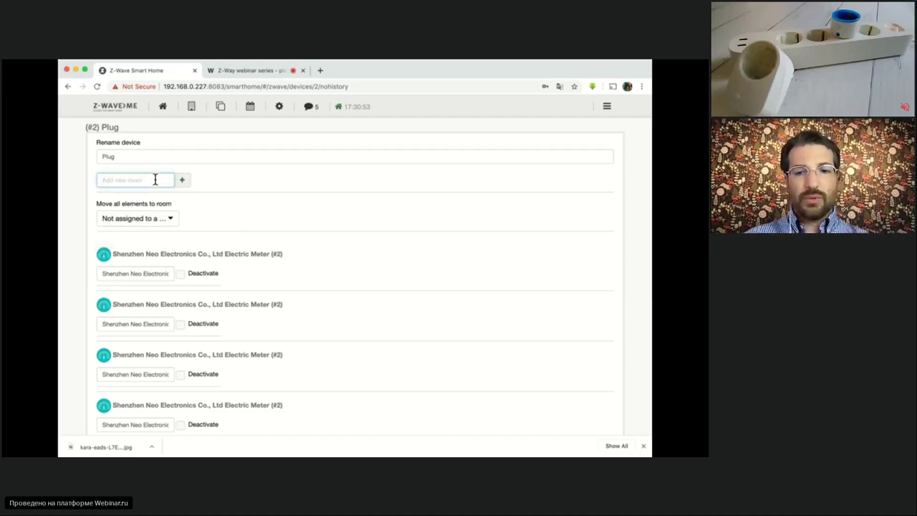
type("Kitchen")
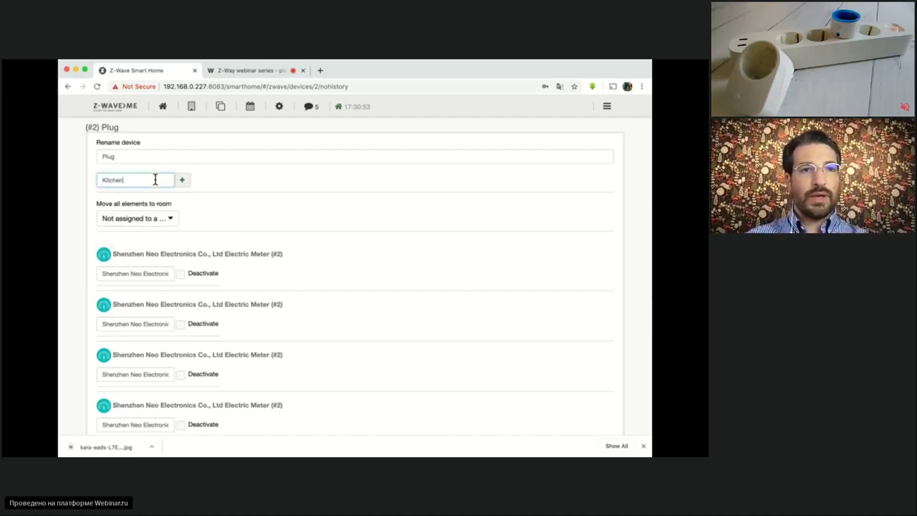
left_click(184, 180)
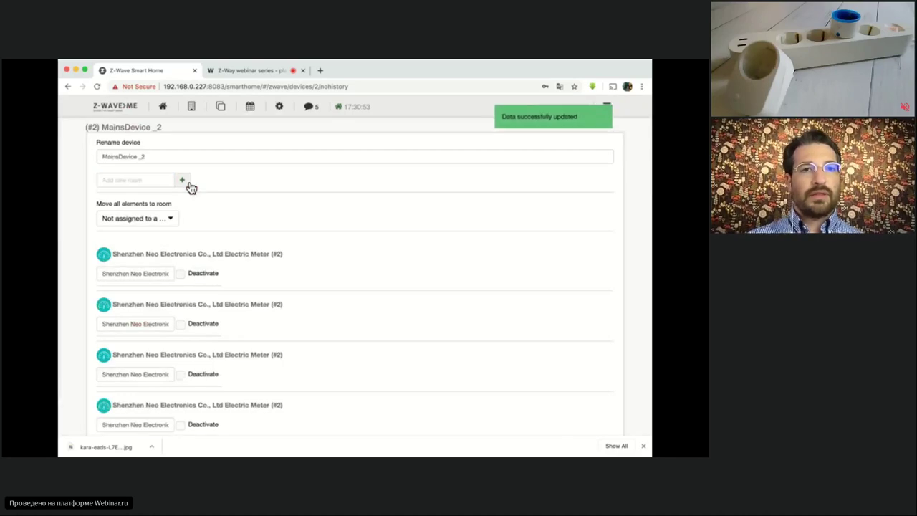
left_click(147, 220)
left_click(142, 255)
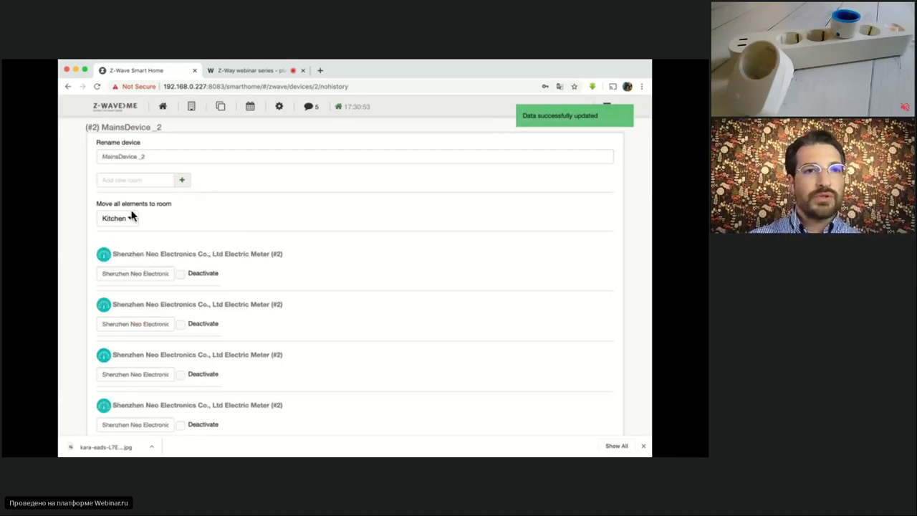
Re-enter Plug as the device name after it reverted.
triple_click(125, 156)
type("Plug")
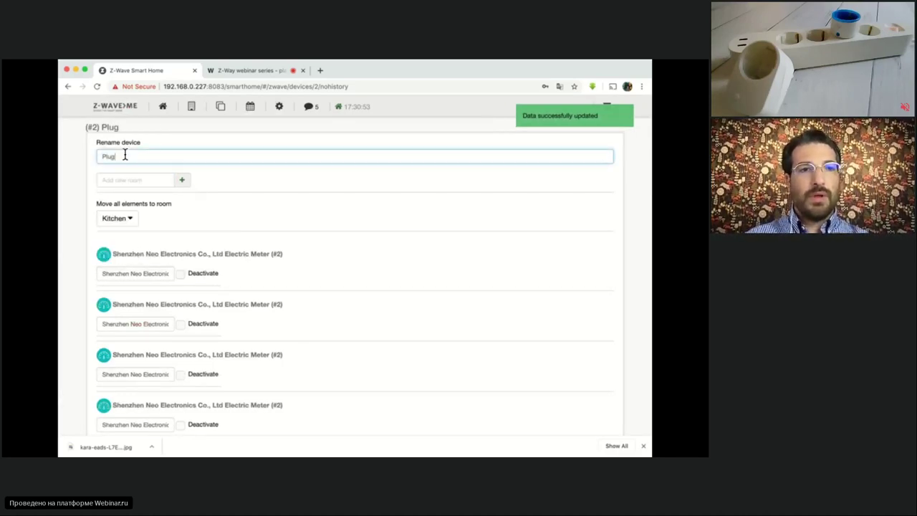
double_click(118, 157)
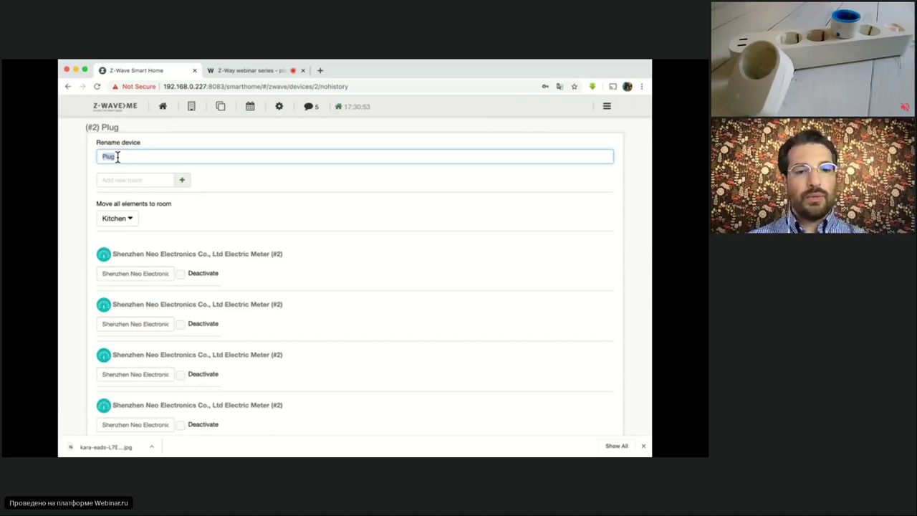
Rename the switch element to Plug and deactivate the Power Management Alarm element.
left_click(245, 287)
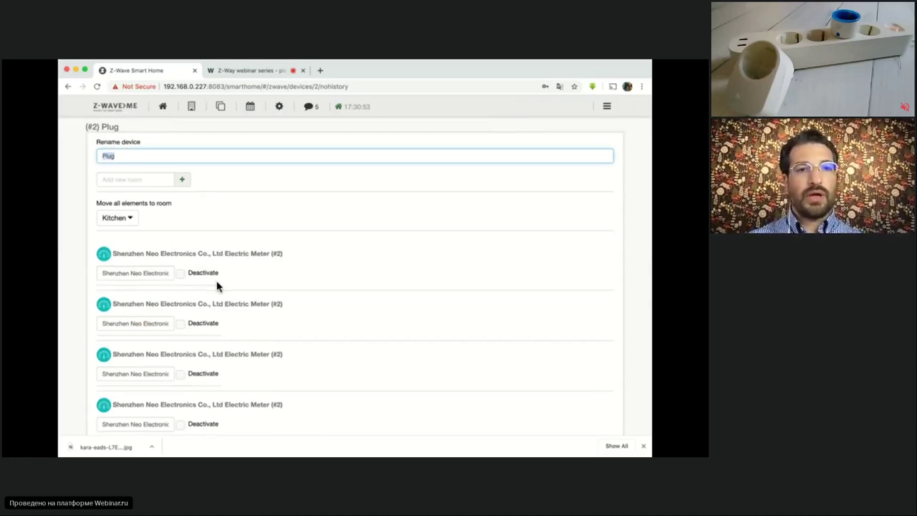
scroll(246, 286, "down", 3)
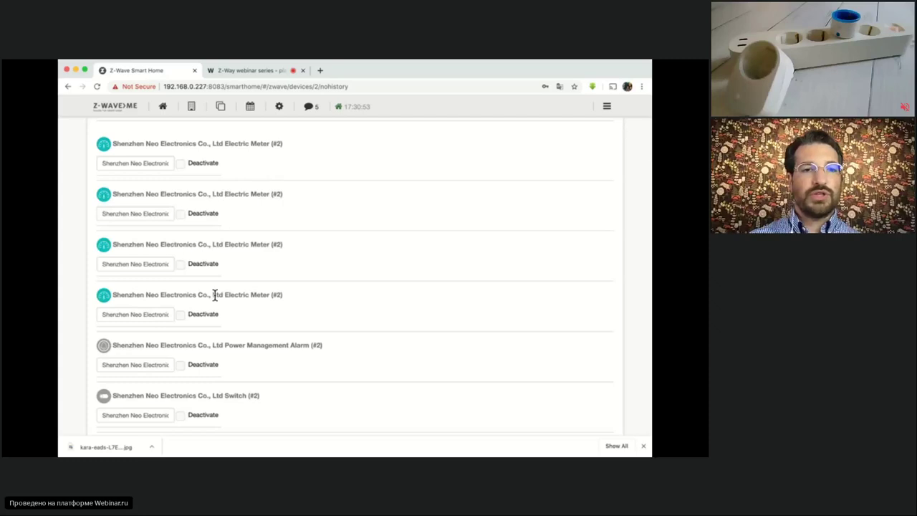
double_click(117, 414)
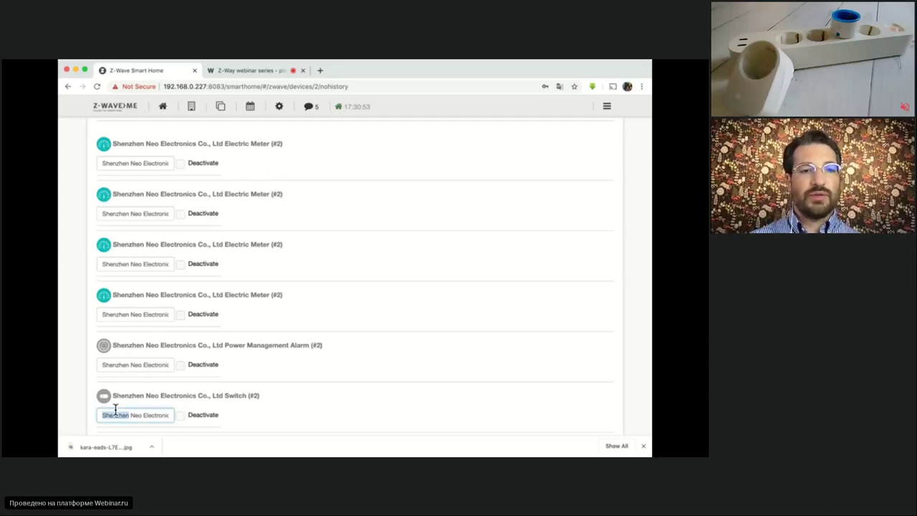
left_click(159, 414)
triple_click(159, 413)
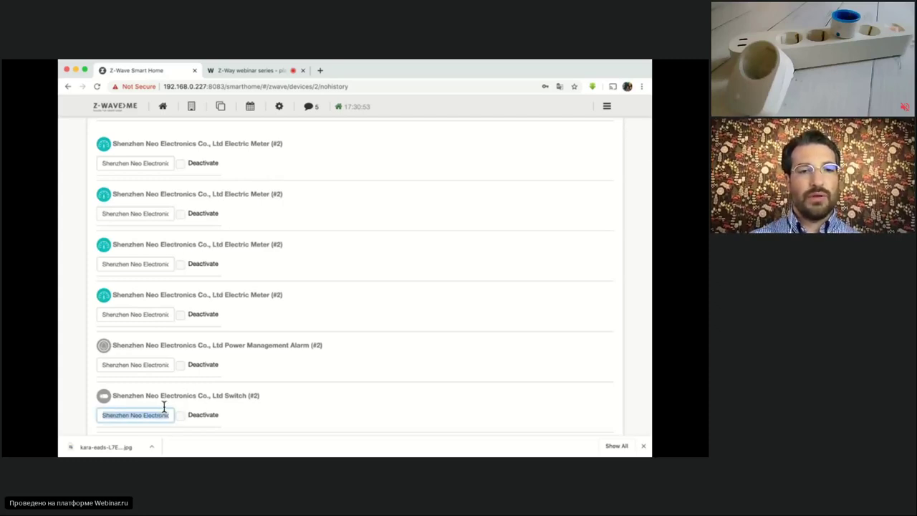
type("Plug")
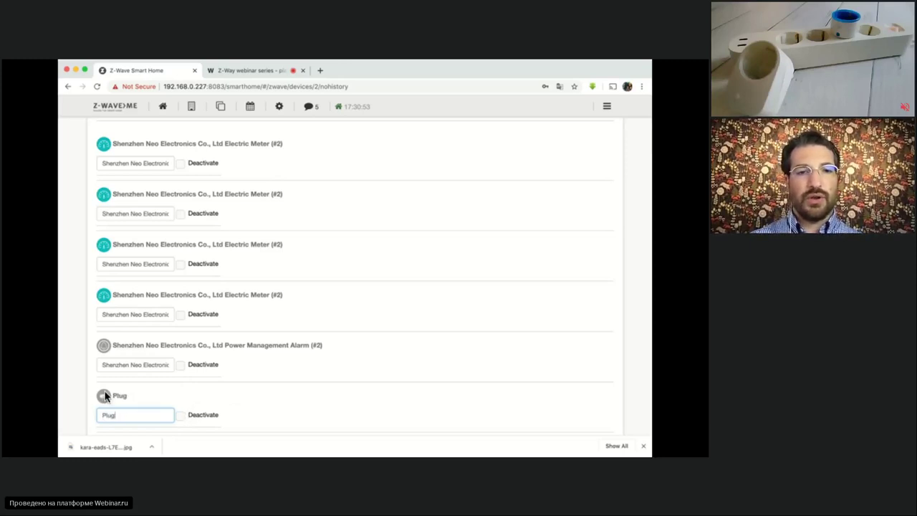
left_click(179, 366)
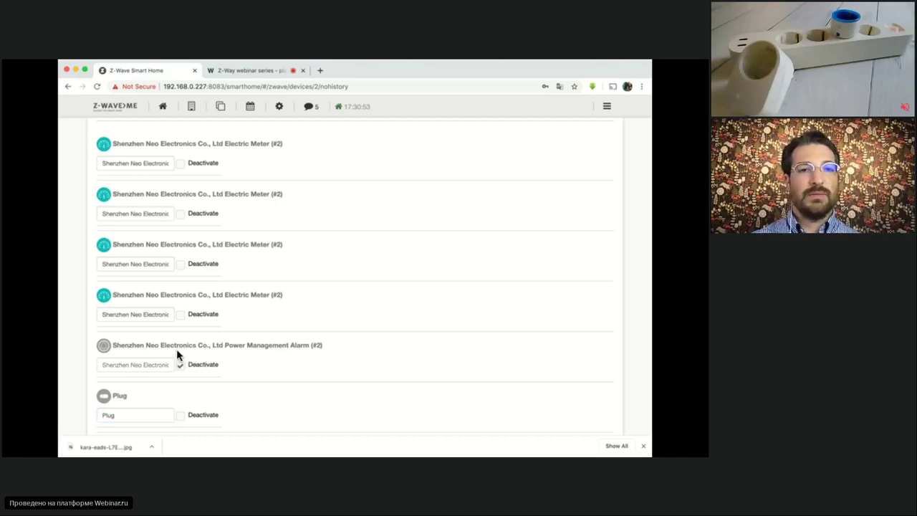
Rename all four Electric Meter elements to Plug and save the device settings.
left_click(132, 165)
triple_click(132, 164)
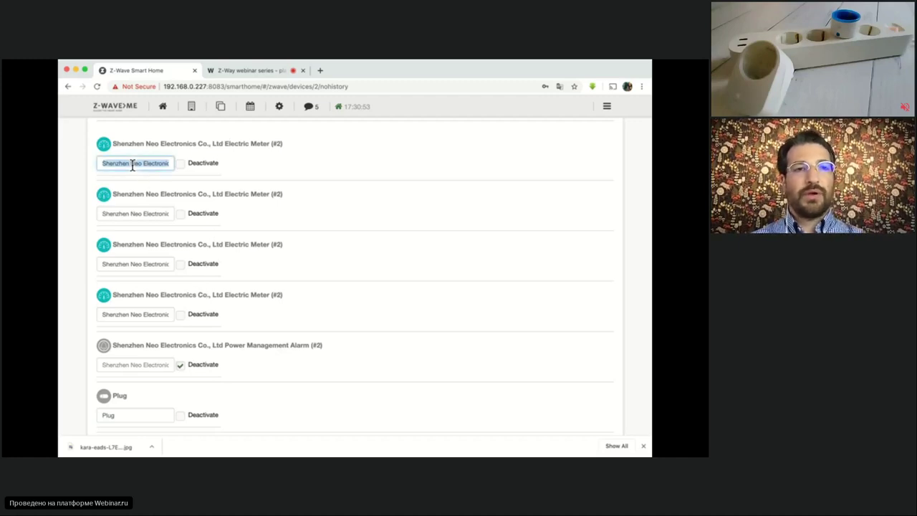
type("Plug")
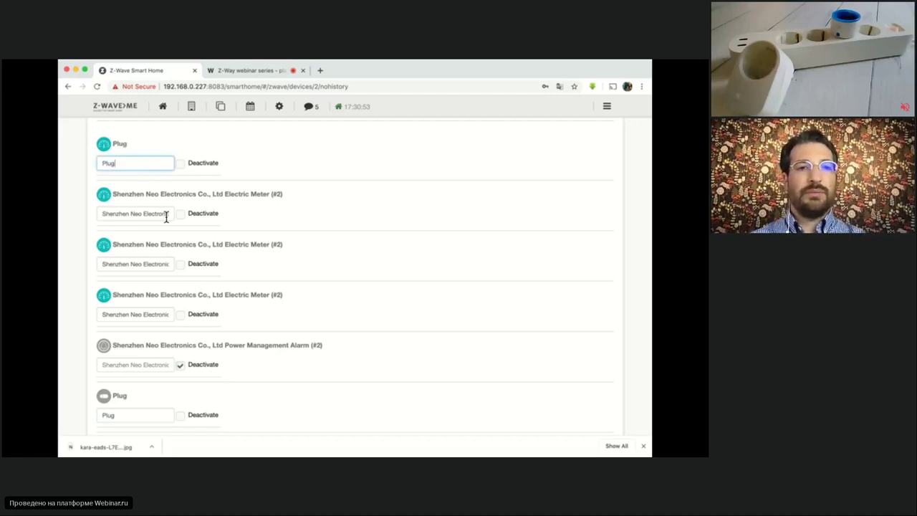
triple_click(142, 210)
type("Plug")
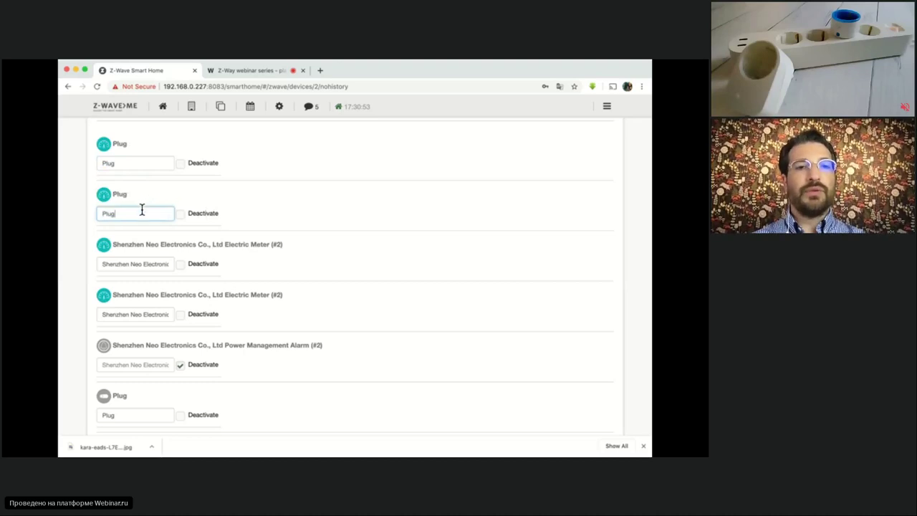
triple_click(135, 262)
type("Plug")
double_click(122, 315)
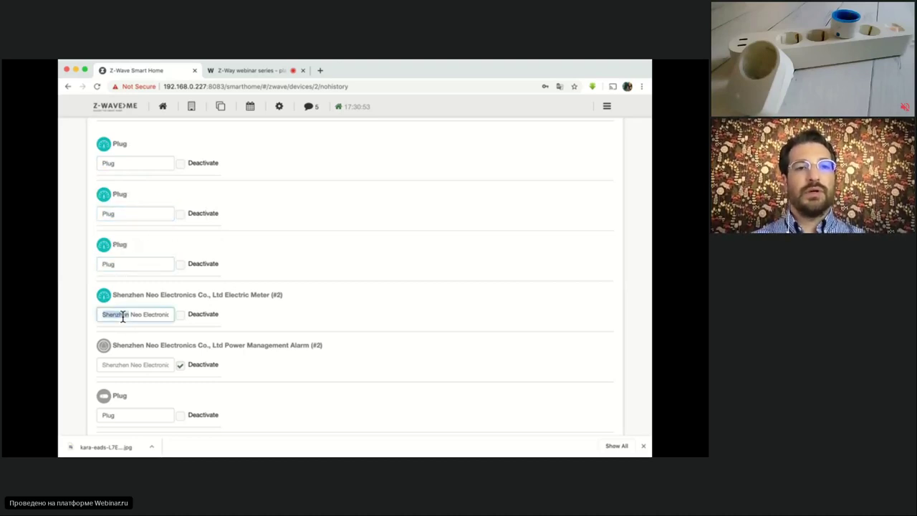
triple_click(122, 315)
type("Plug")
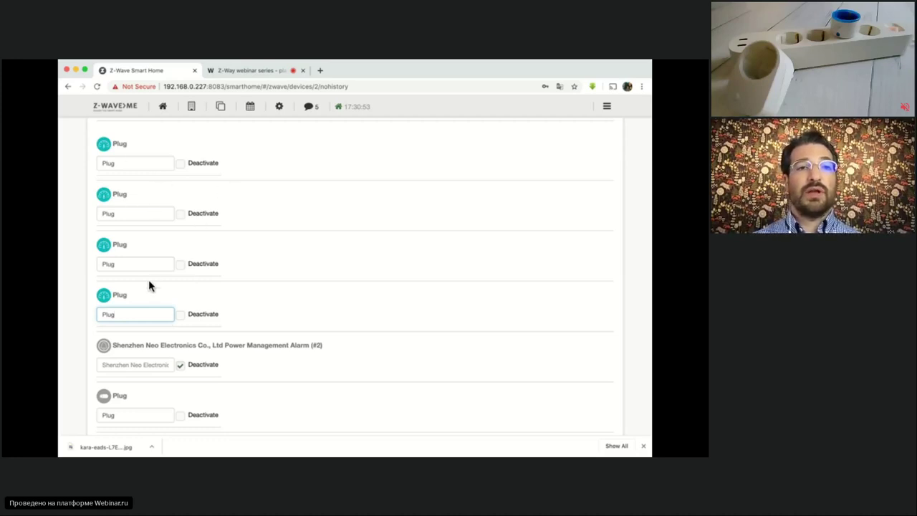
scroll(230, 252, "down", 2)
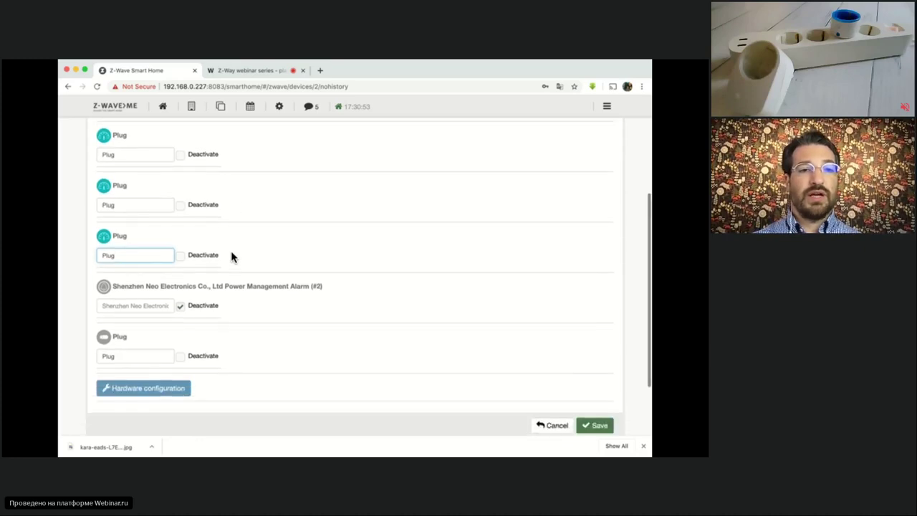
left_click(602, 427)
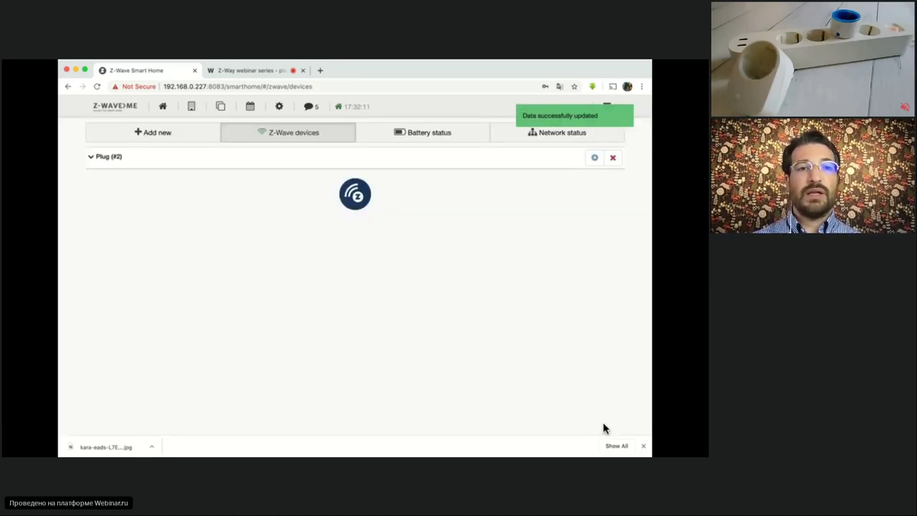
Expand Plug (#2), go to the all-elements overview, and switch the Kitchen Plug on.
left_click(103, 156)
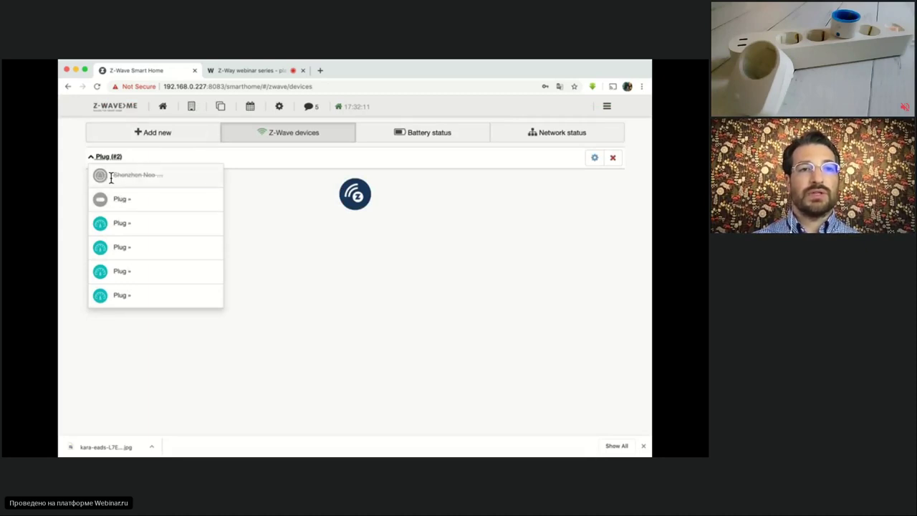
left_click(223, 109)
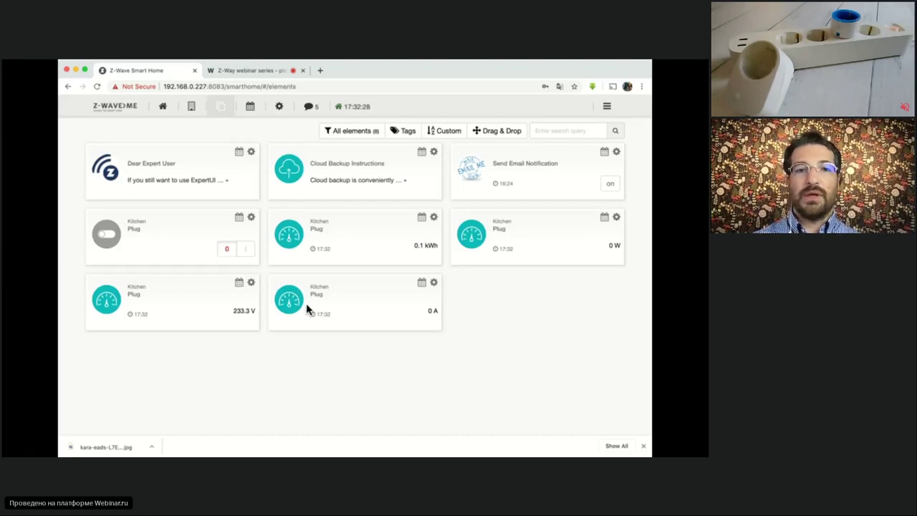
left_click(247, 252)
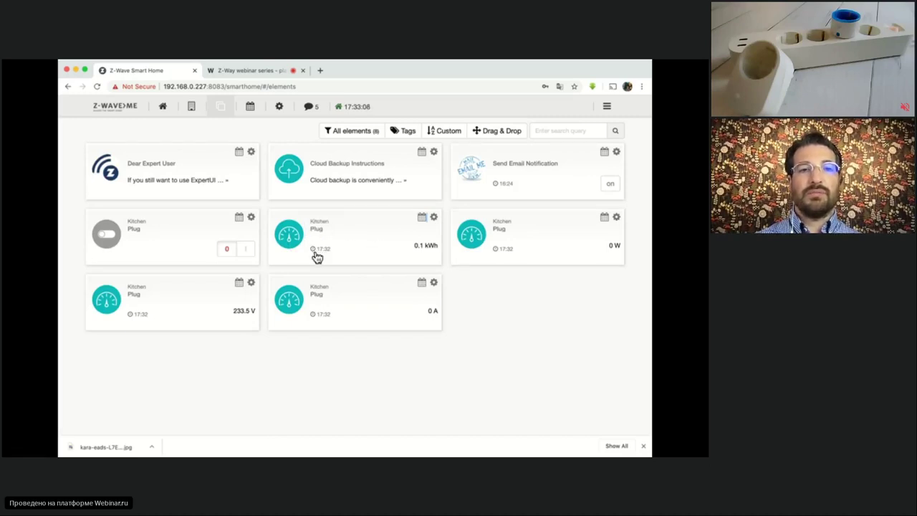
left_click(422, 218)
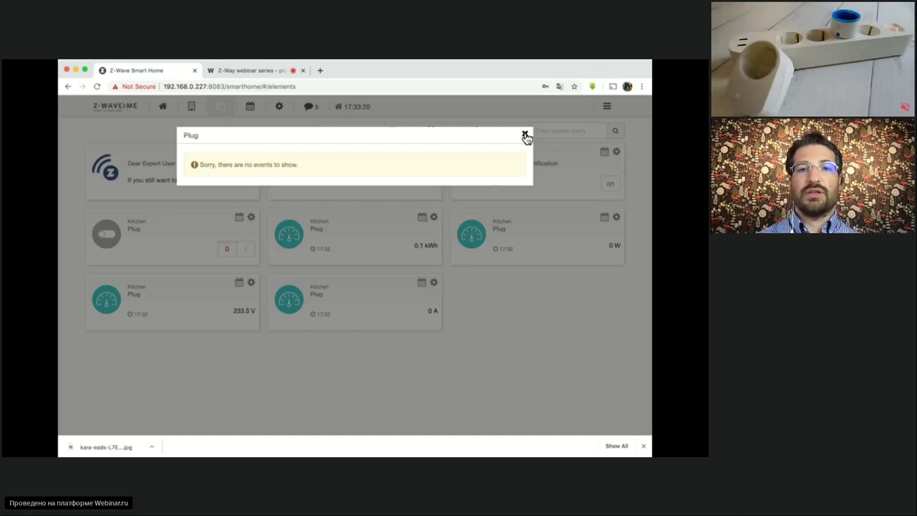
left_click(525, 135)
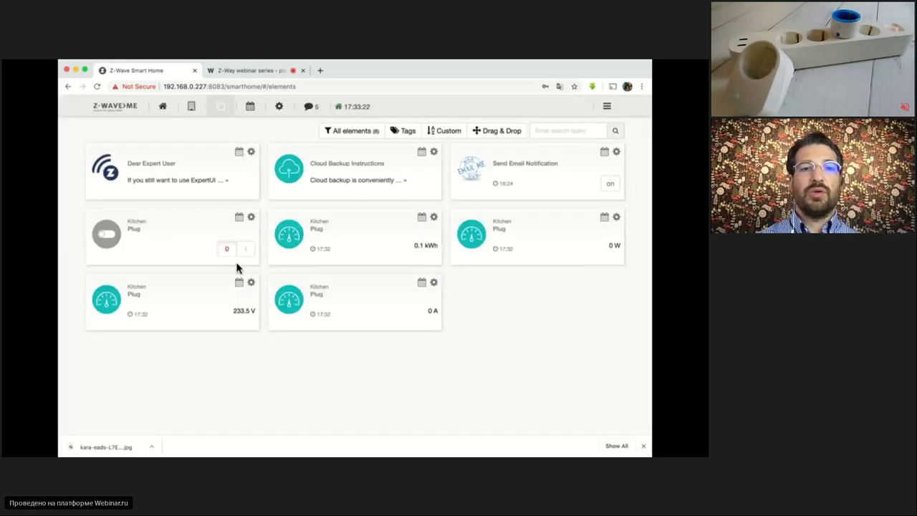
left_click(238, 218)
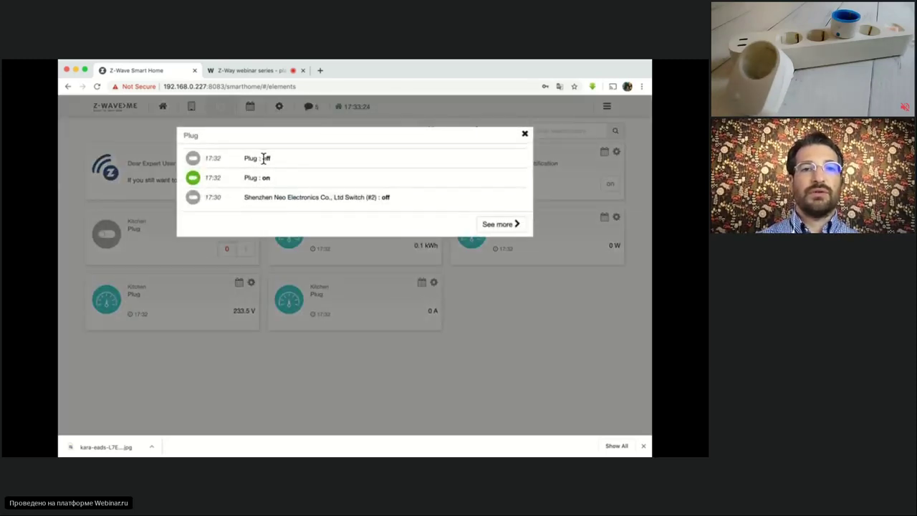
triple_click(347, 197)
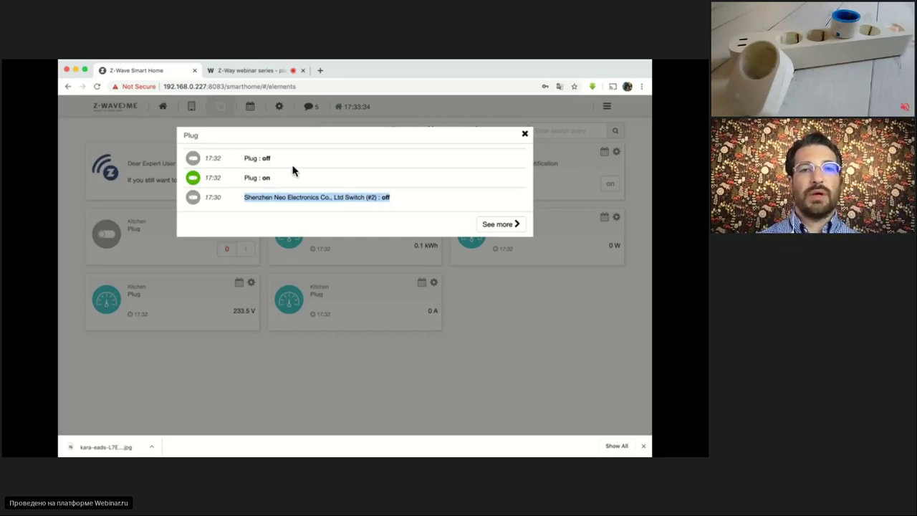
left_click(525, 136)
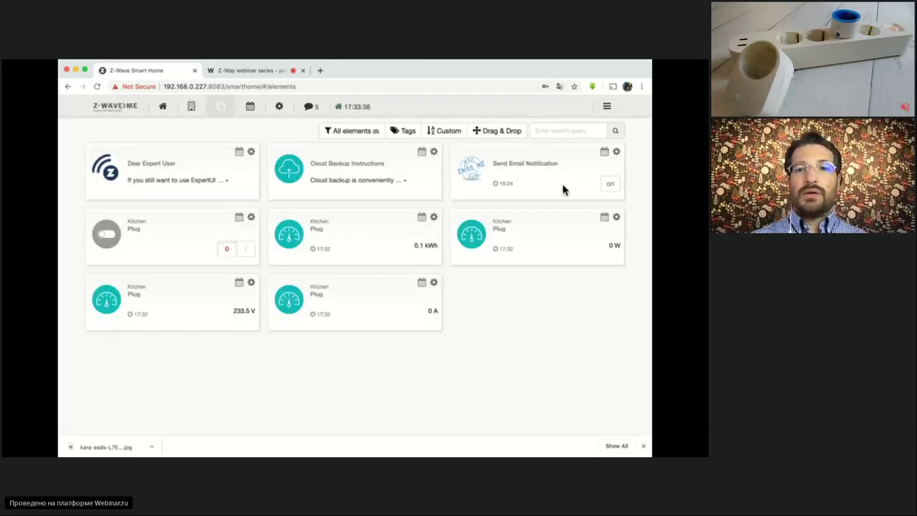
Hide the Dear Expert User, Send Email Notification and Cloud Backup Instructions elements.
left_click(251, 151)
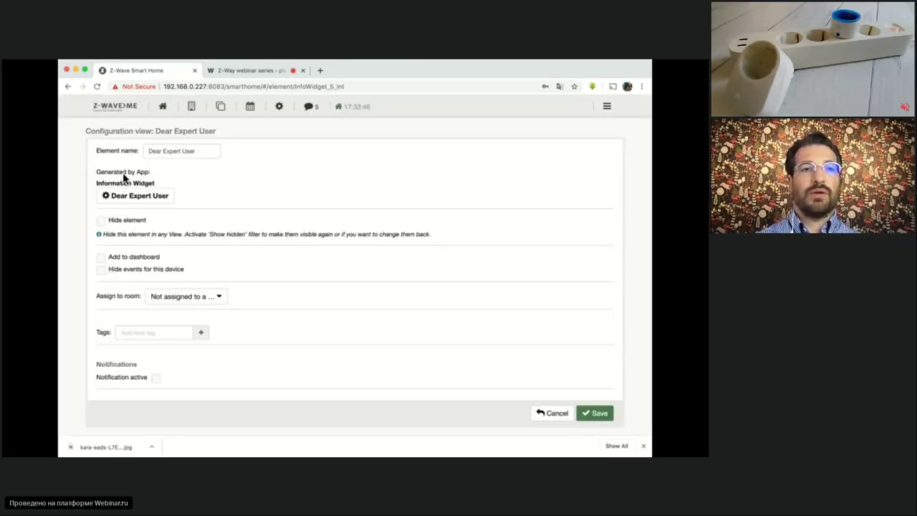
left_click(101, 221)
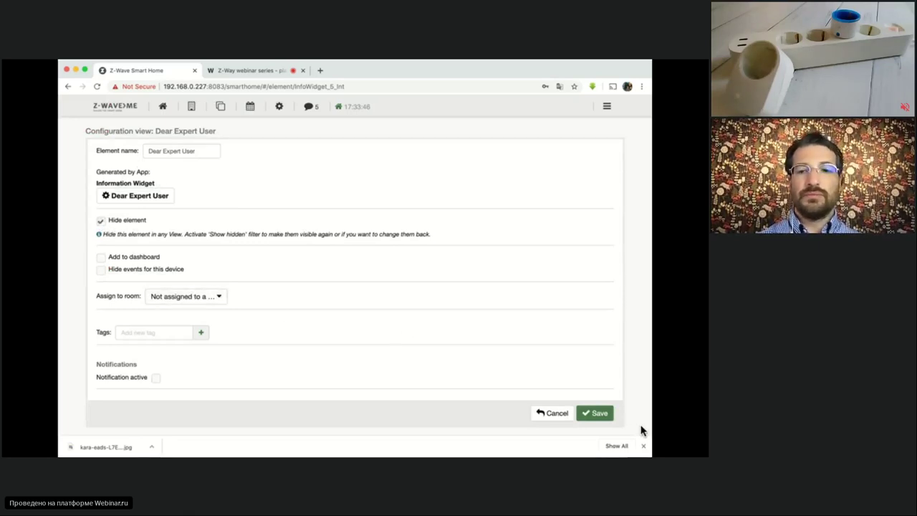
left_click(597, 413)
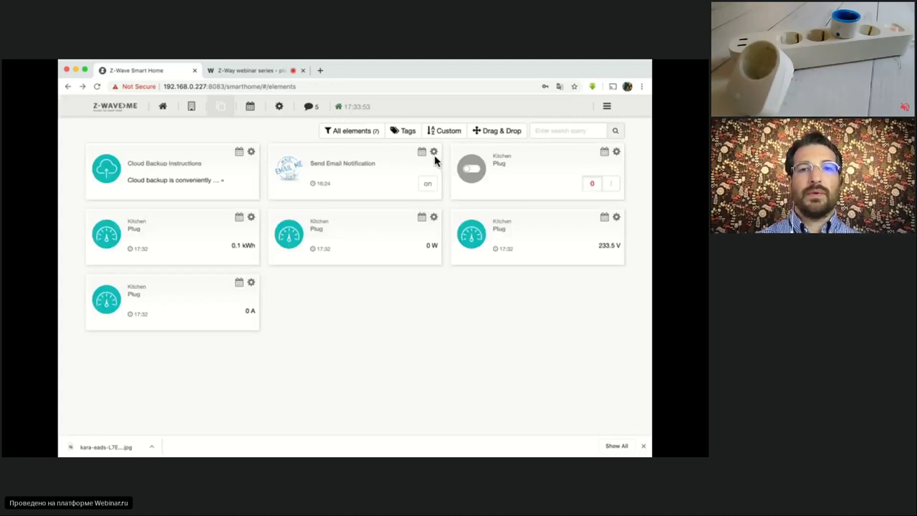
left_click(434, 152)
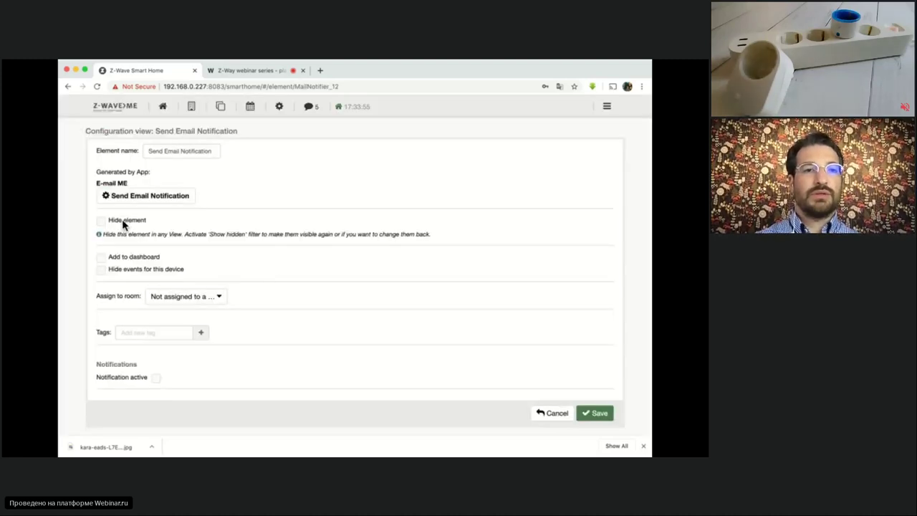
left_click(101, 221)
left_click(603, 419)
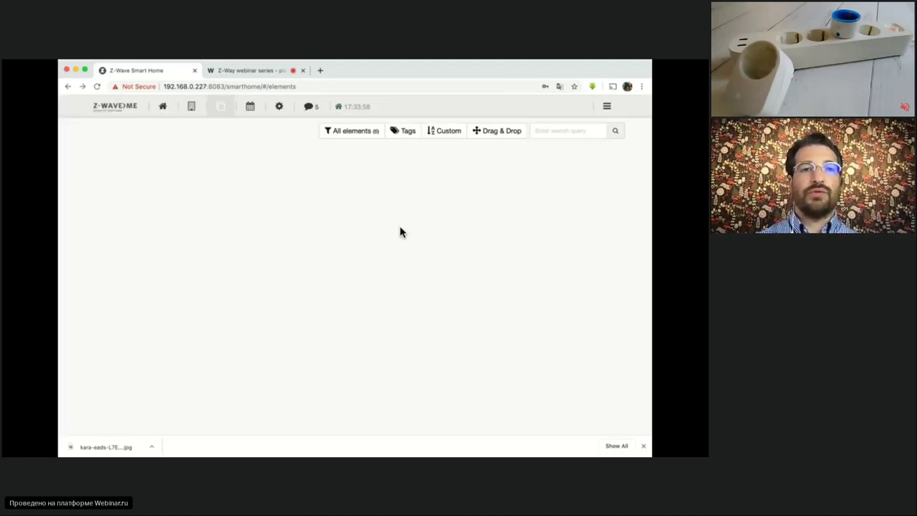
left_click(252, 152)
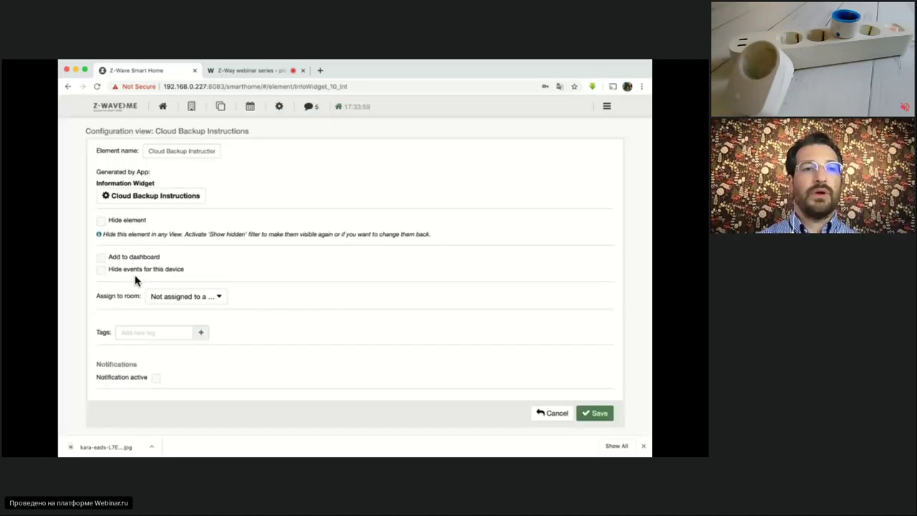
left_click(101, 221)
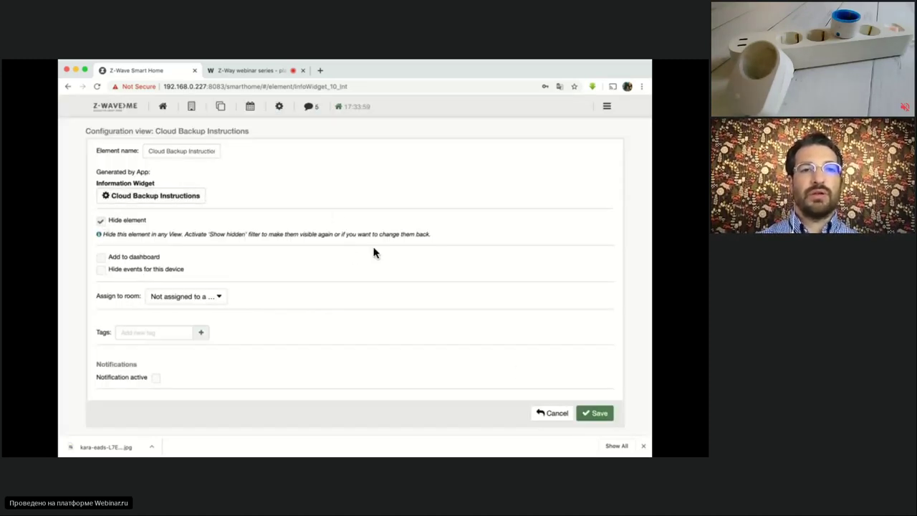
left_click(599, 414)
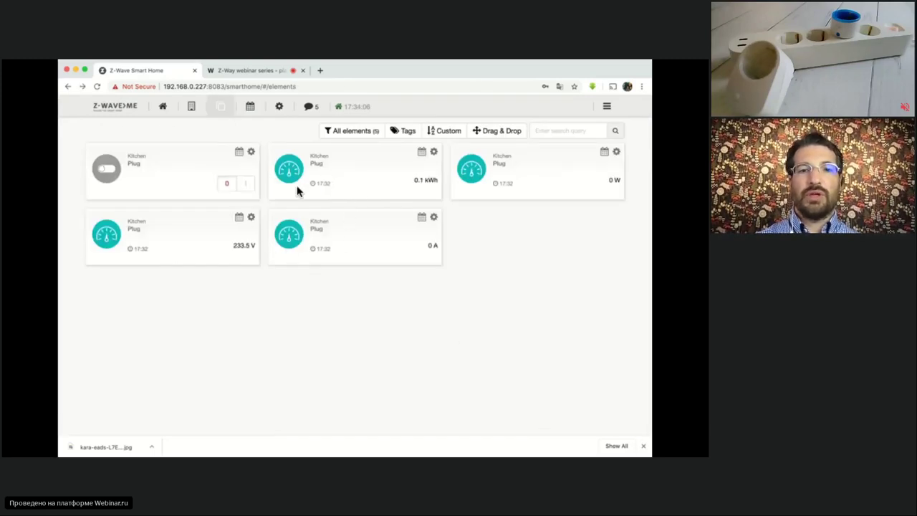
Enable Add to dashboard on the Kitchen Plug switch, save, and view the dashboard.
left_click(251, 151)
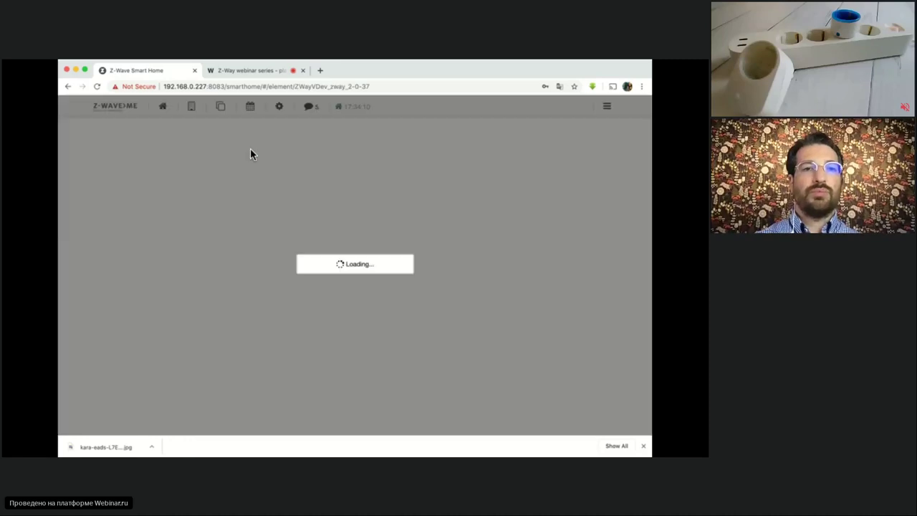
left_click(140, 297)
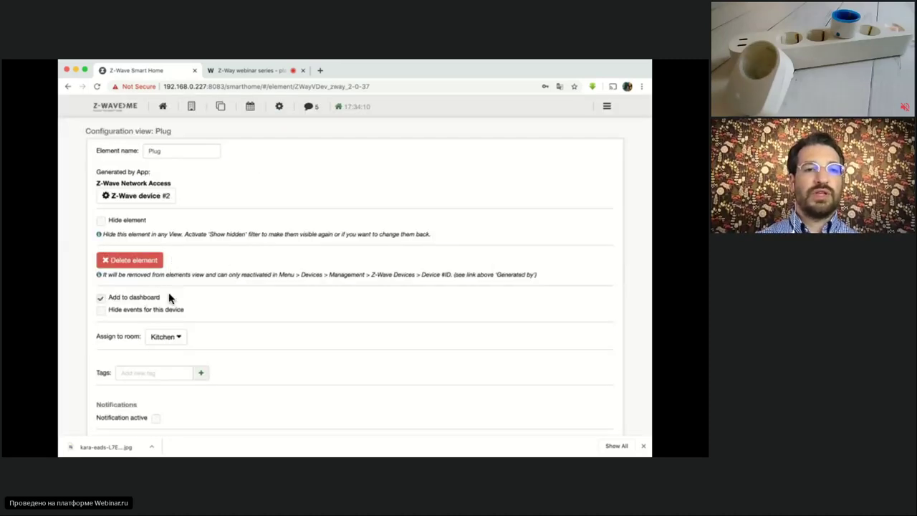
scroll(573, 401, "down", 3)
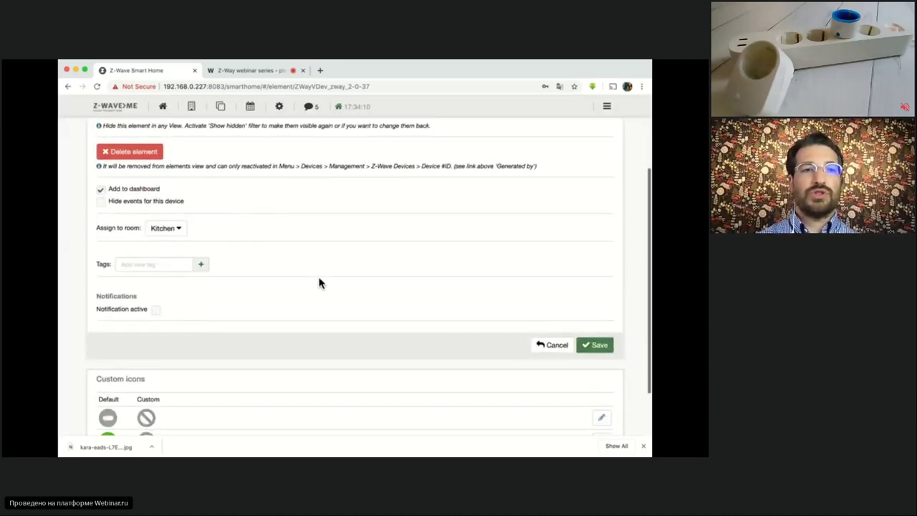
left_click(594, 345)
left_click(163, 108)
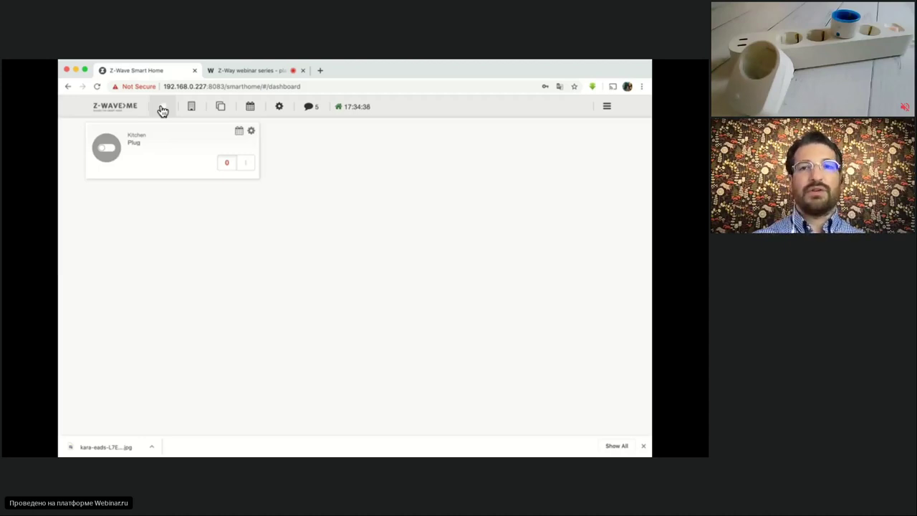
From Devices > Z-Wave Add new, pick Philio and include the Flood Multisensor PAT02-A/B/C.
left_click(607, 107)
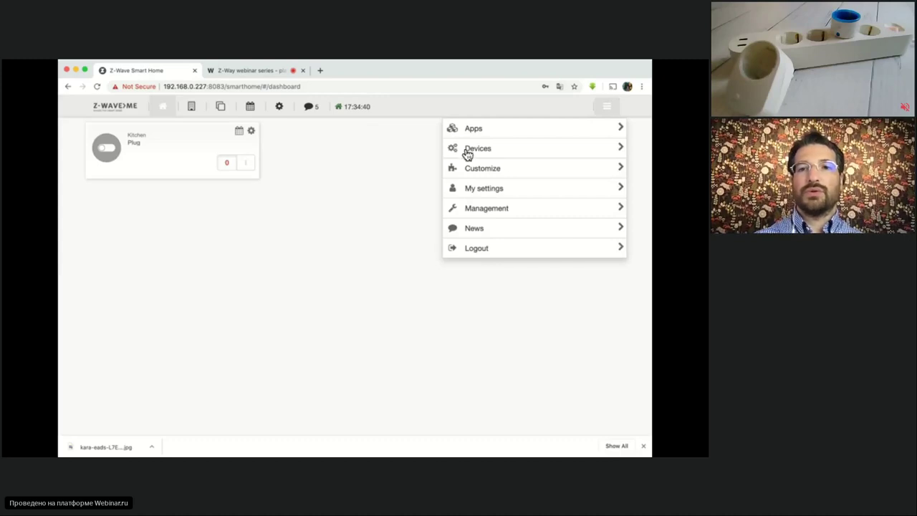
left_click(606, 111)
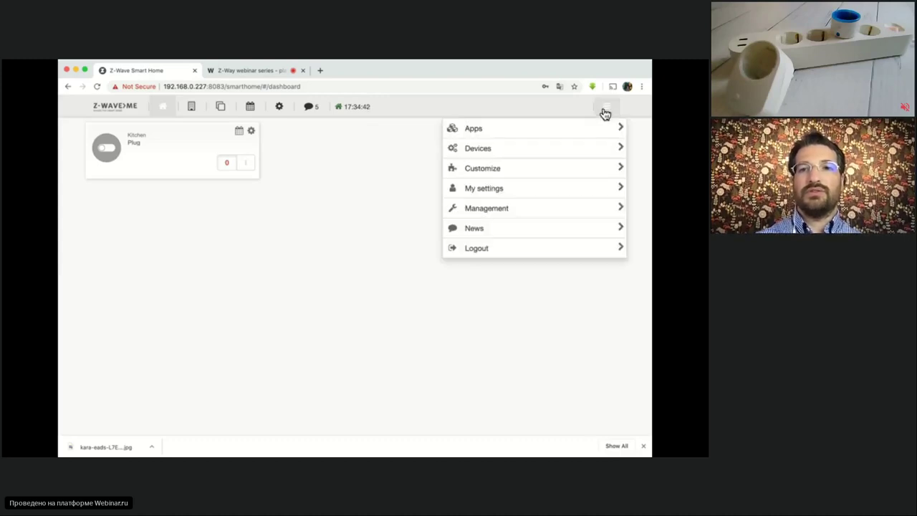
left_click(513, 149)
left_click(561, 157)
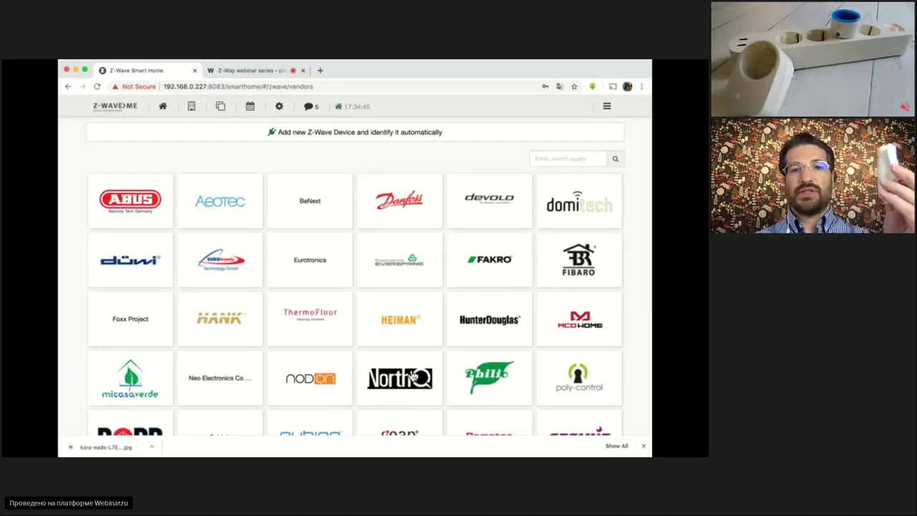
scroll(397, 320, "down", 2)
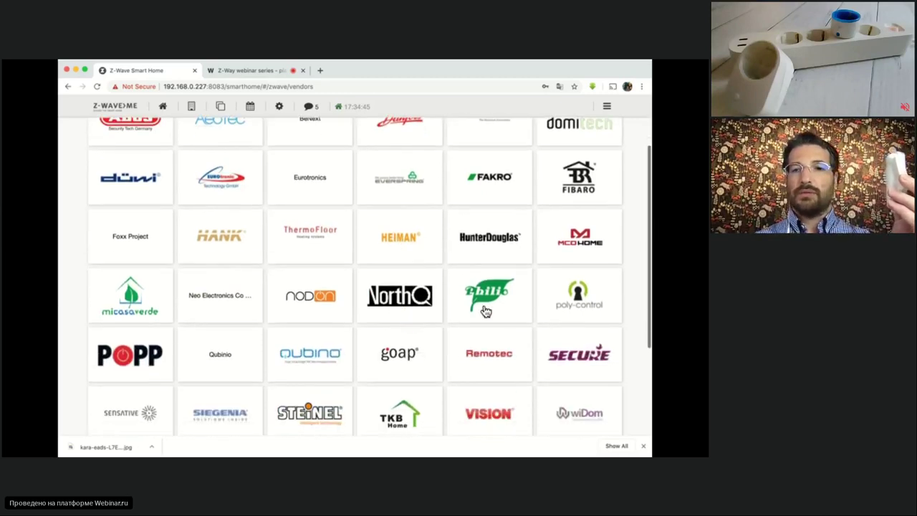
left_click(517, 307)
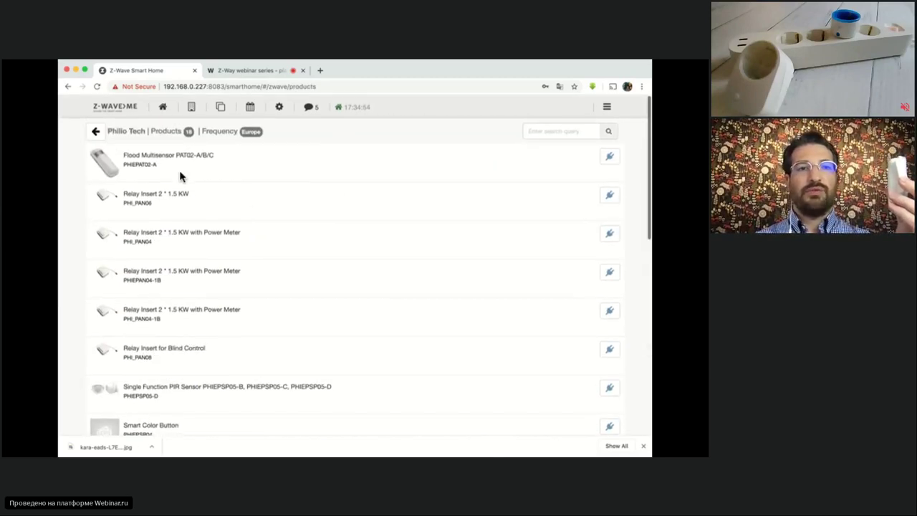
left_click(610, 152)
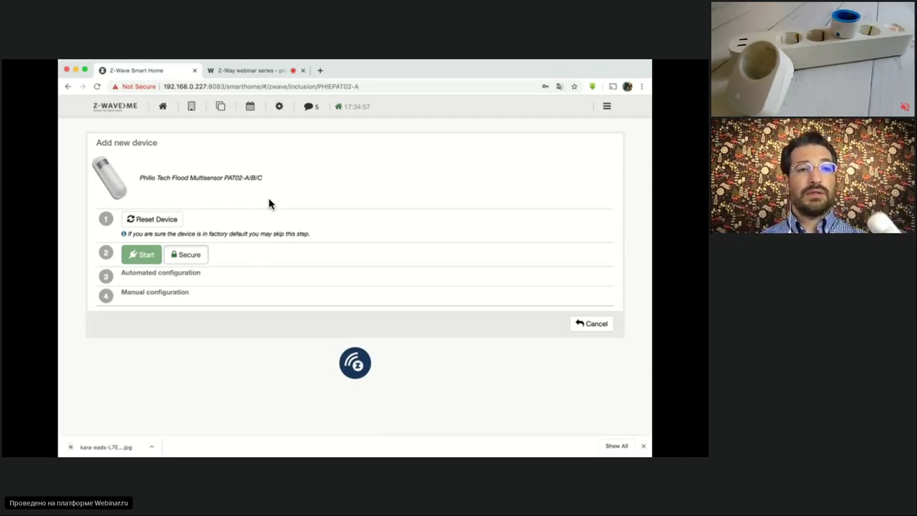
Start inclusion so the sensor joins as device (#3) Philio 3-in-1 Sensor 1C.
left_click(136, 256)
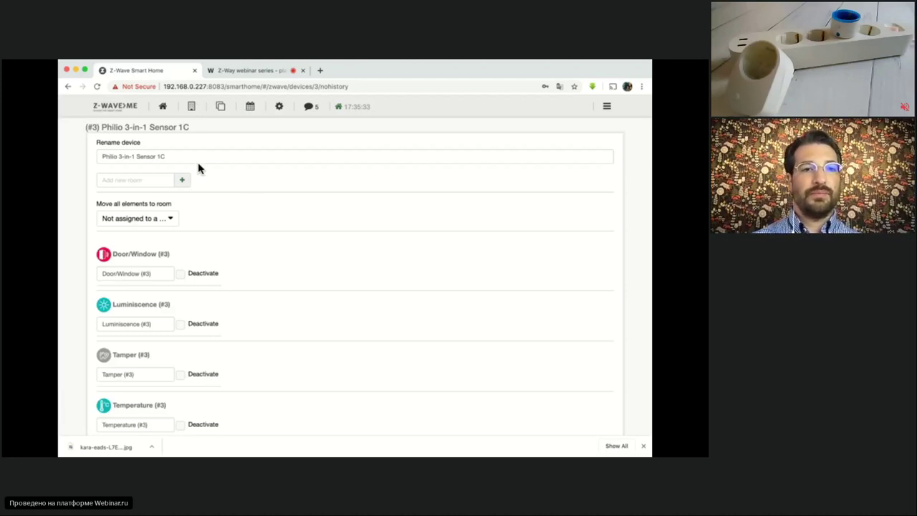
Move all of the Philio 3-in-1 sensor's elements to the Kitchen room.
scroll(234, 254, "down", 1)
scroll(237, 259, "down", 5)
scroll(236, 259, "up", 5)
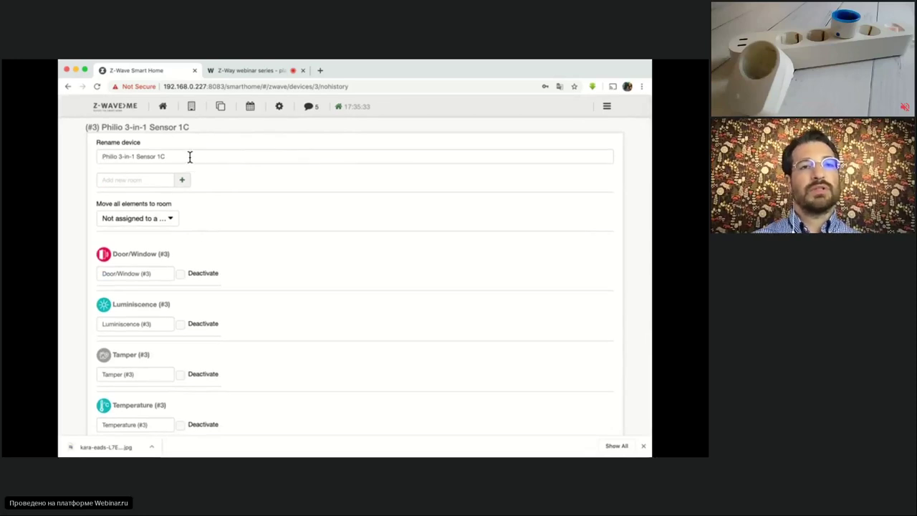
left_click(154, 219)
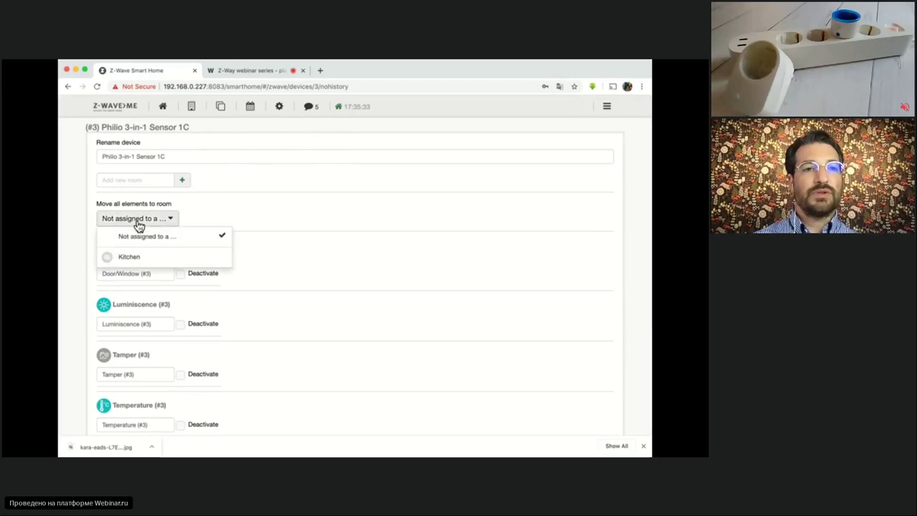
left_click(159, 257)
Deactivate the sensor's Tamper and Luminiscence elements.
scroll(219, 290, "down", 1)
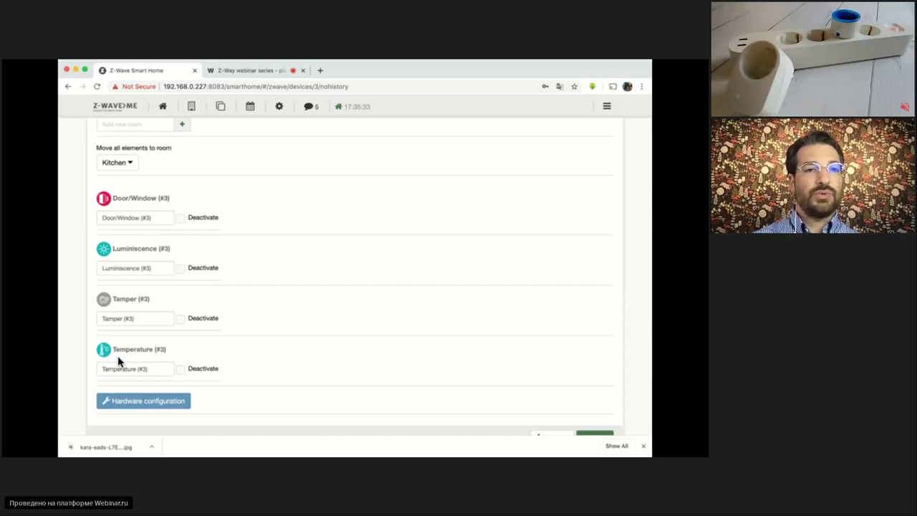
left_click(181, 319)
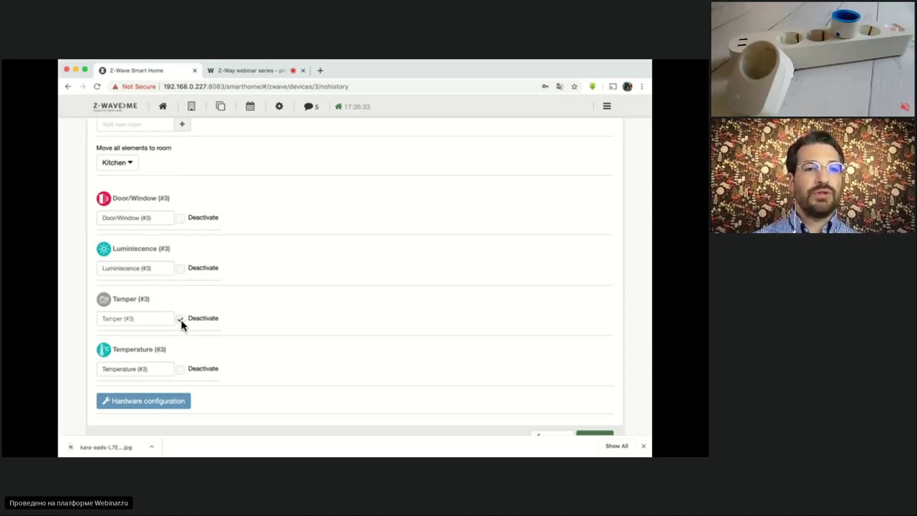
left_click(179, 268)
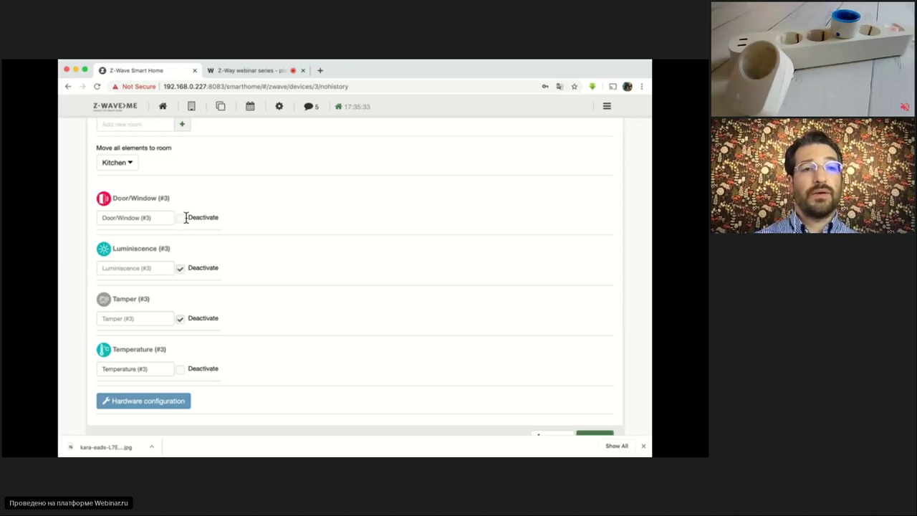
Confirm Kitchen as the elements' room and save the sensor settings.
scroll(196, 204, "up", 2)
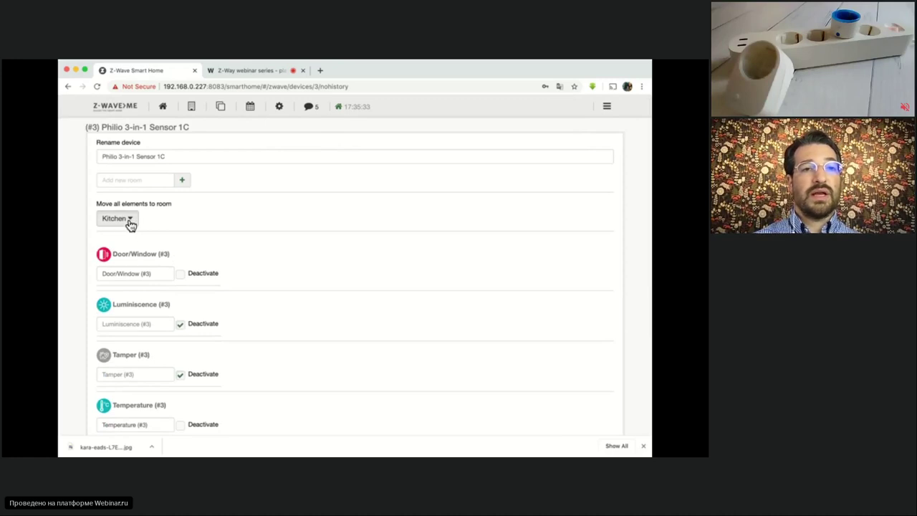
left_click(130, 224)
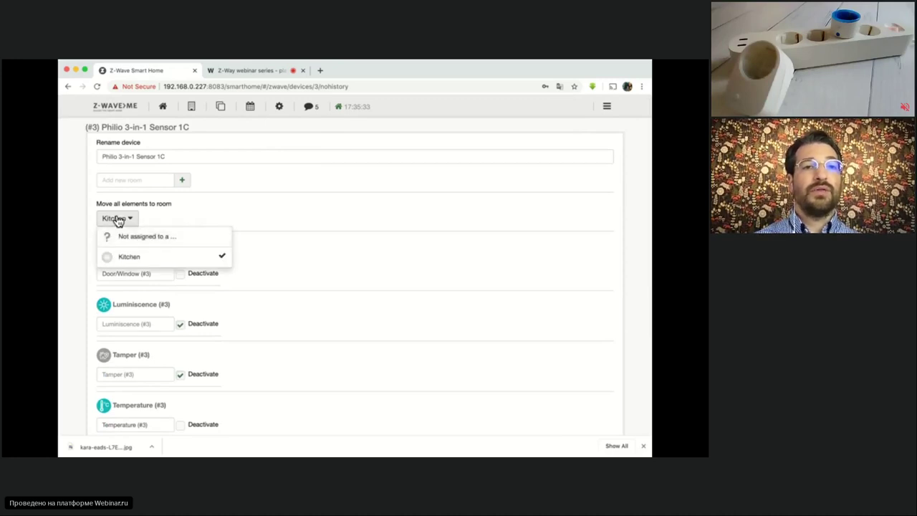
left_click(116, 220)
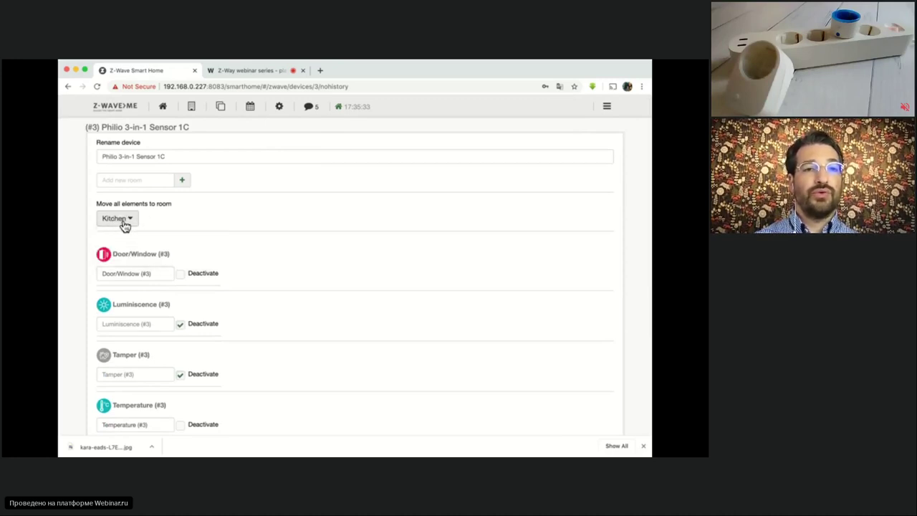
scroll(206, 333, "down", 3)
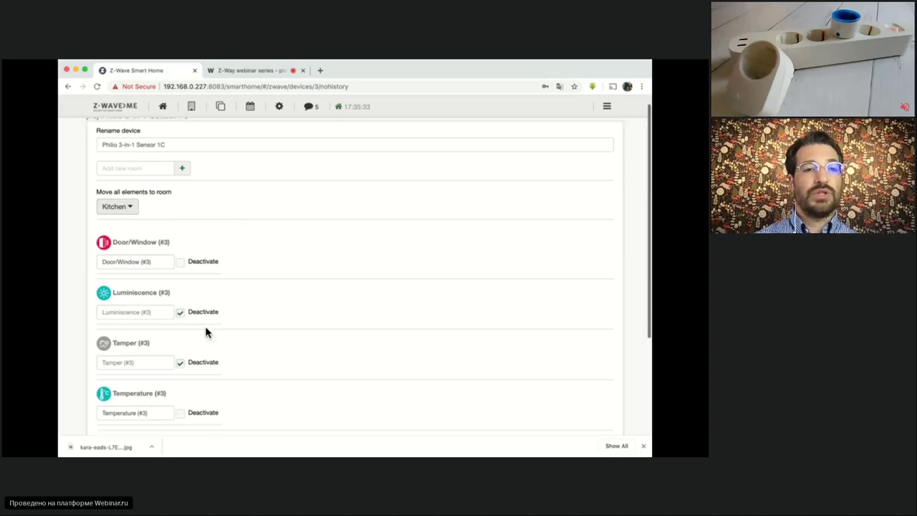
scroll(244, 181, "up", 1)
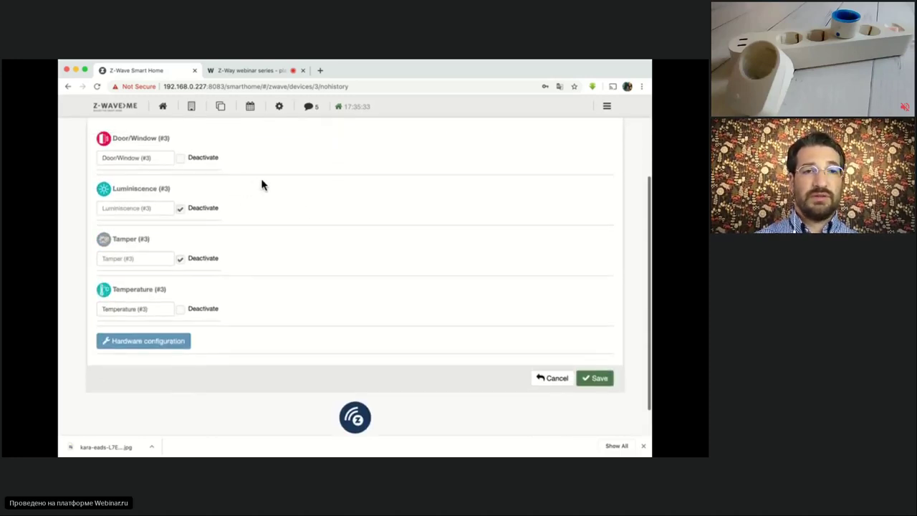
scroll(280, 202, "up", 3)
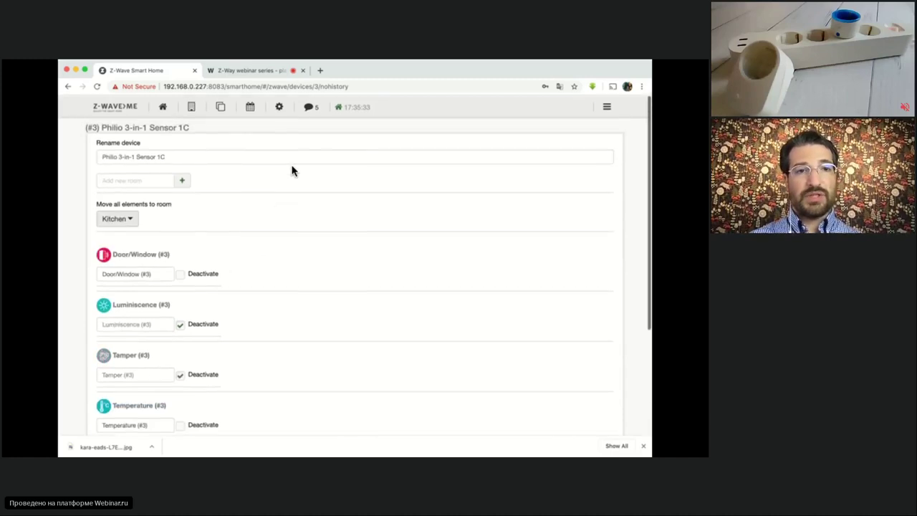
scroll(334, 262, "down", 1)
scroll(334, 259, "down", 3)
left_click(597, 354)
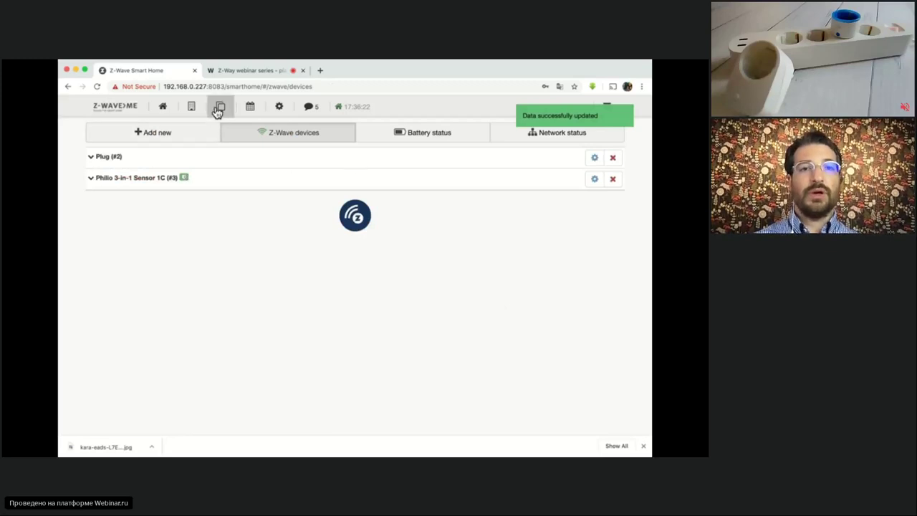
Verify the Temperature (#3) element is assigned to Kitchen, then return to the elements list.
left_click(220, 106)
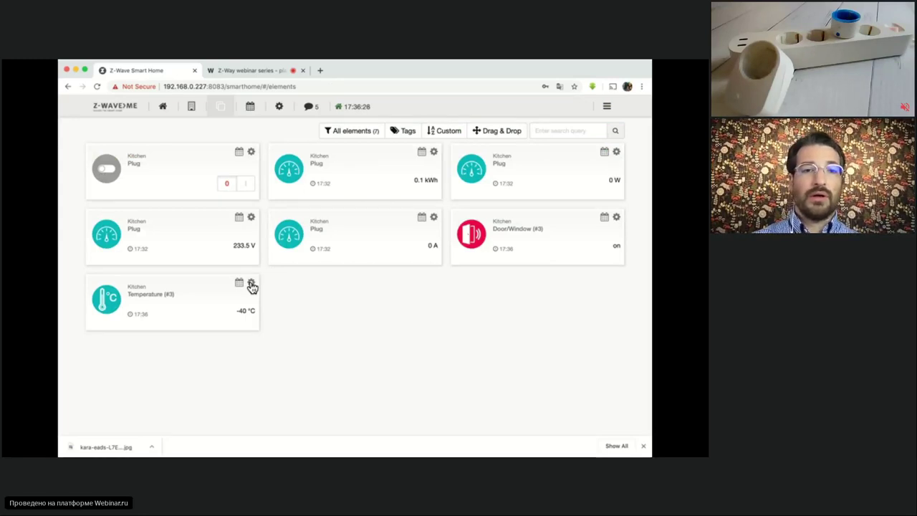
left_click(251, 286)
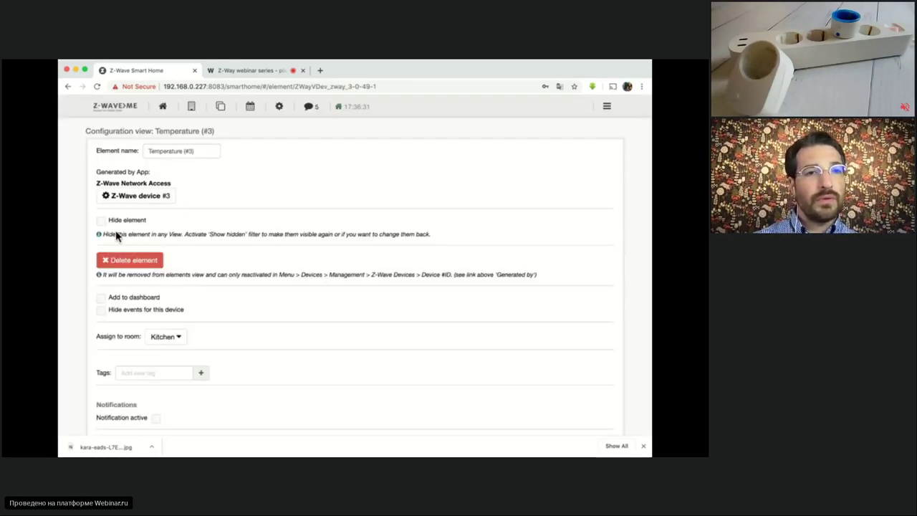
left_click(166, 337)
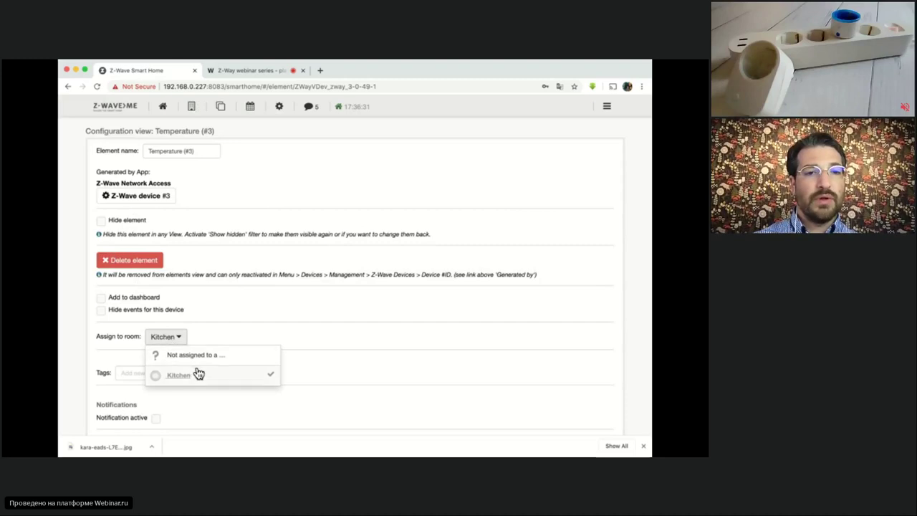
left_click(215, 311)
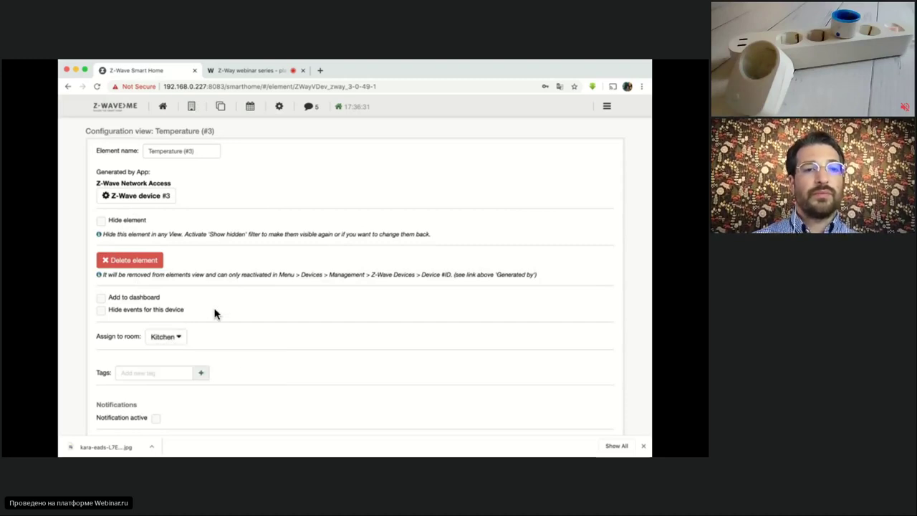
scroll(191, 340, "down", 3)
scroll(219, 153, "up", 3)
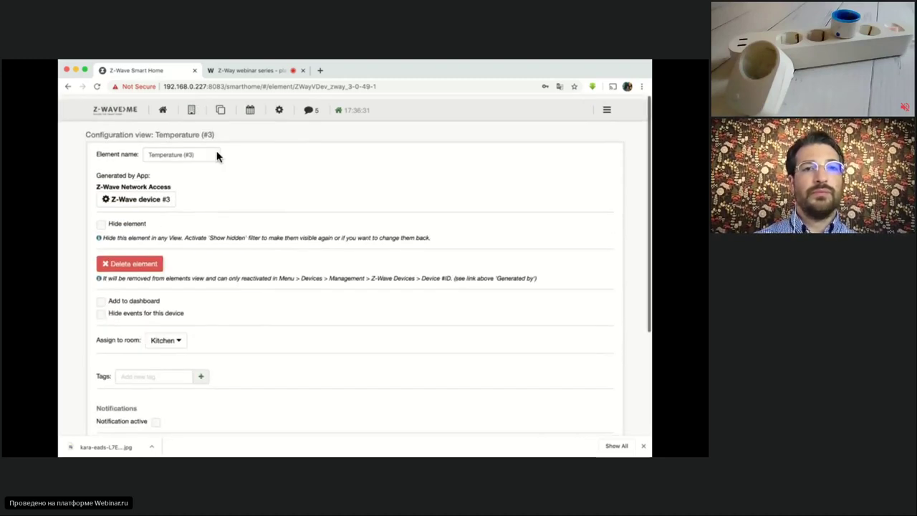
left_click(219, 115)
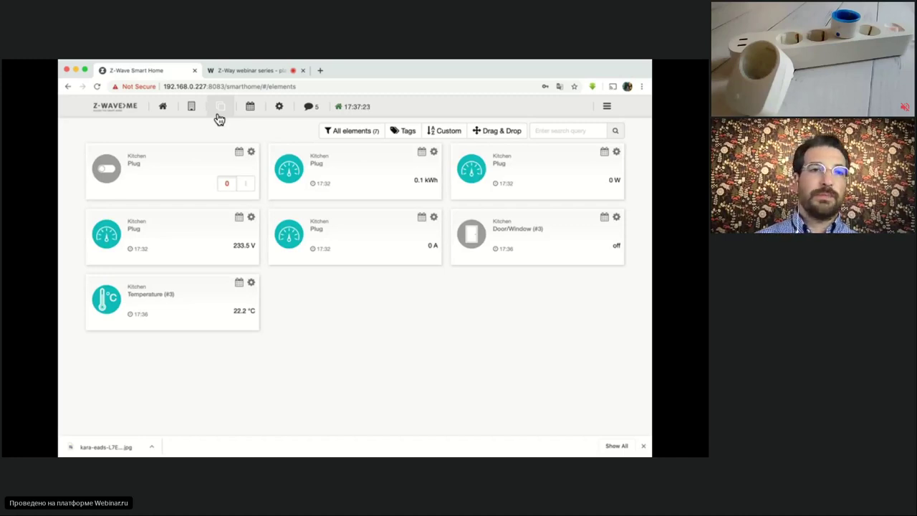
Go to the Apps page and briefly expand the Information Widget group.
left_click(606, 108)
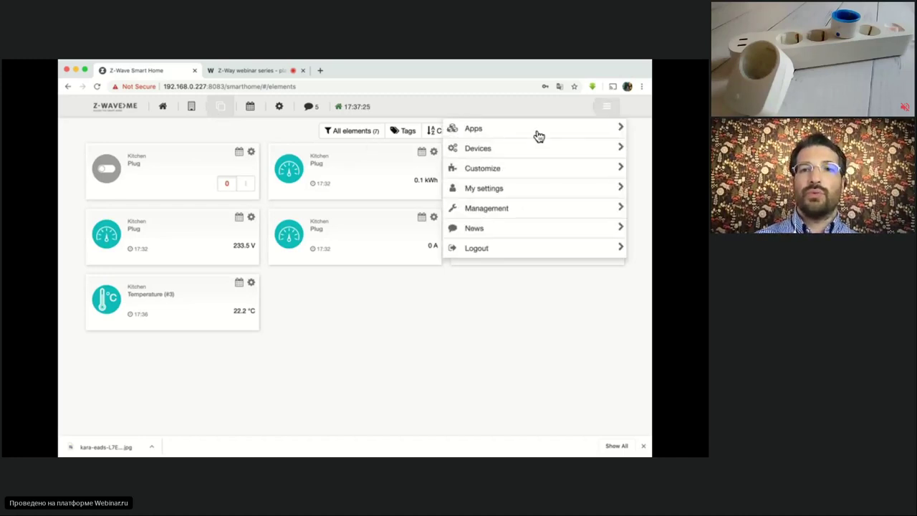
left_click(476, 132)
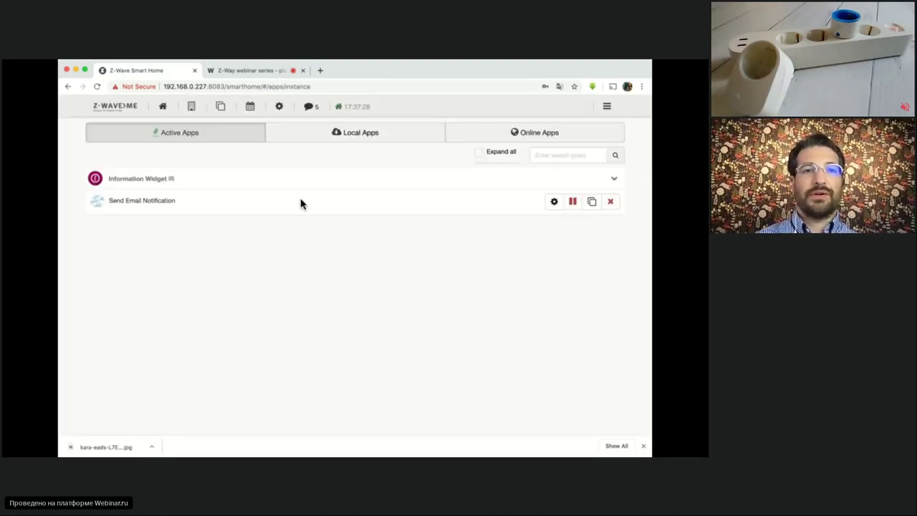
left_click(258, 187)
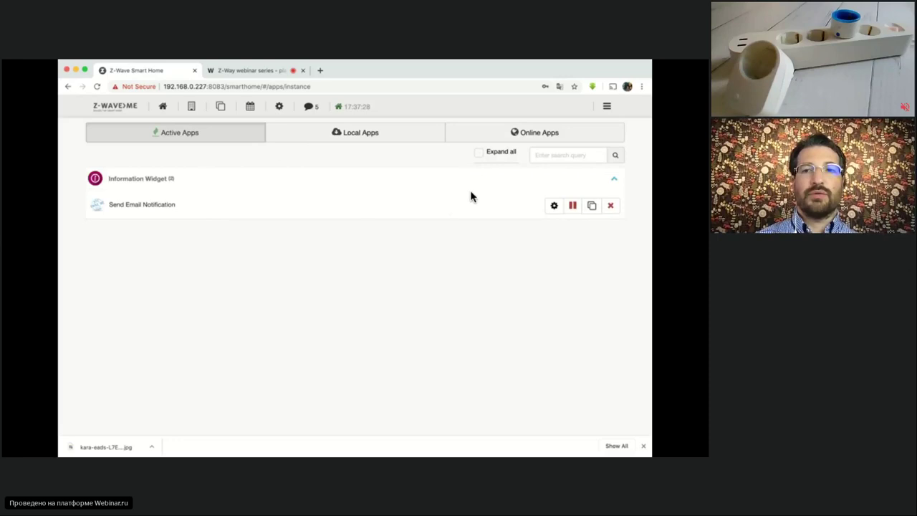
left_click(617, 181)
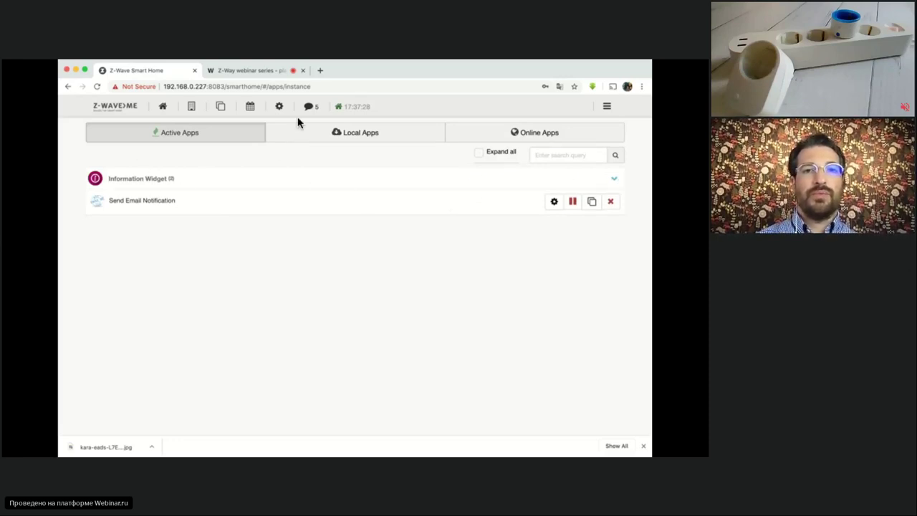
Browse the Local Apps catalog, looking at the category filter and search field.
left_click(309, 135)
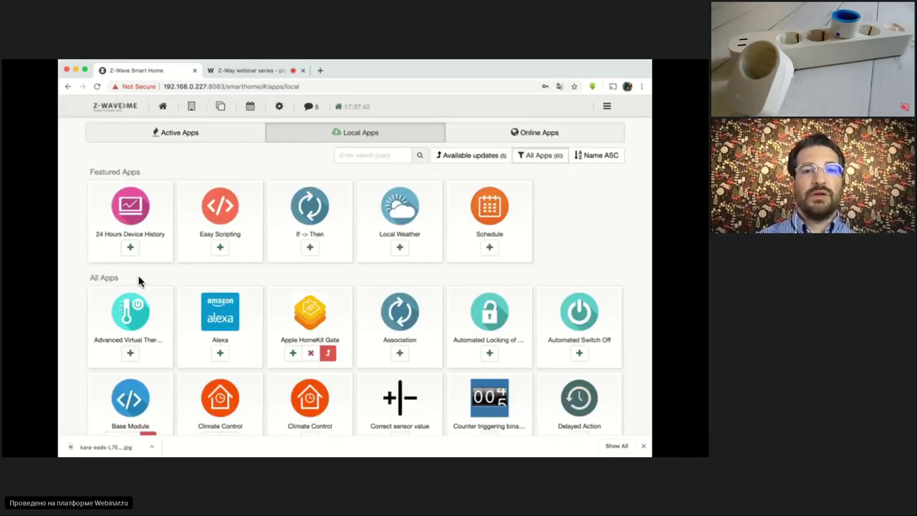
scroll(139, 282, "down", 15)
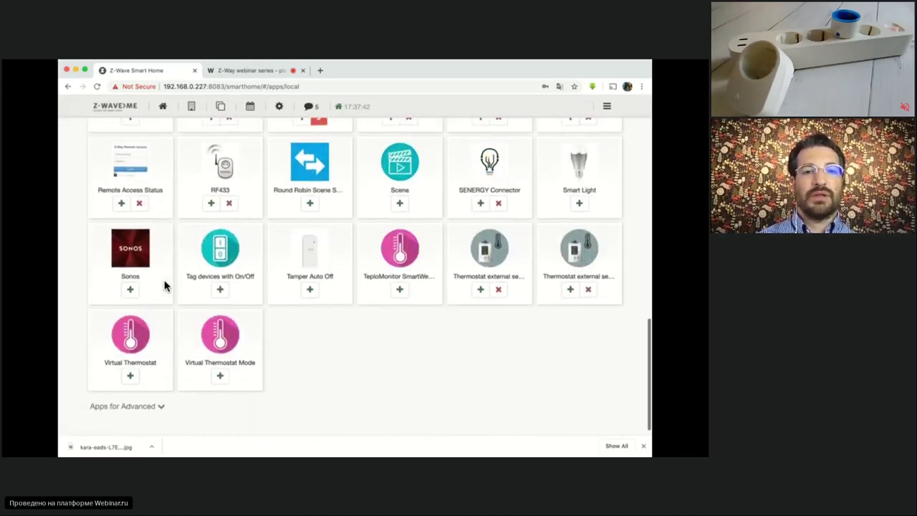
scroll(164, 285, "up", 15)
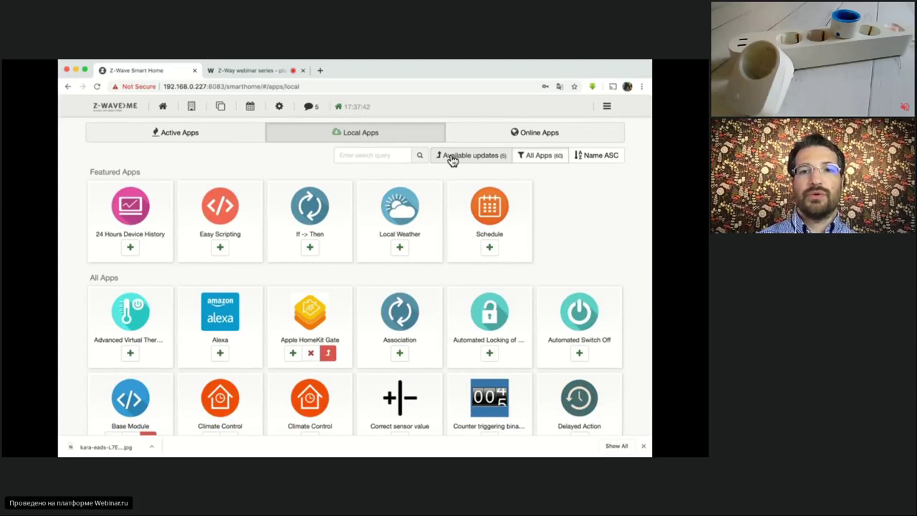
left_click(543, 156)
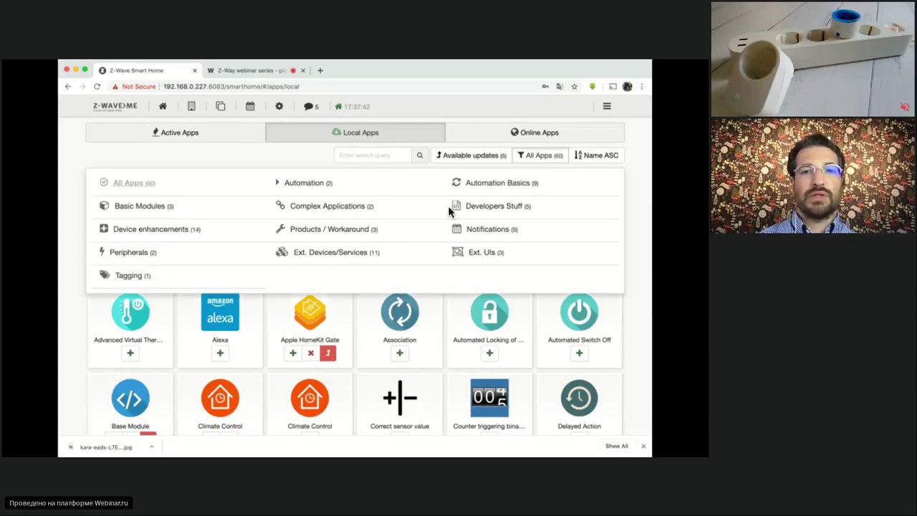
left_click(635, 240)
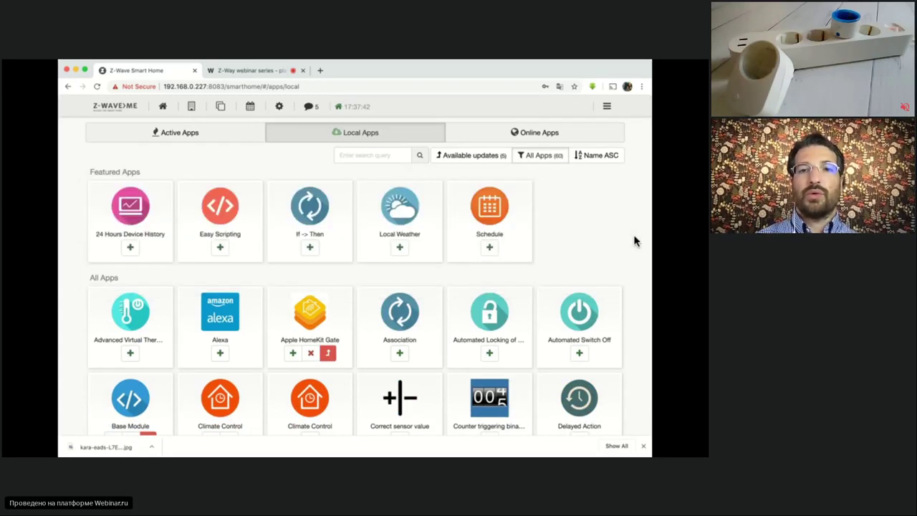
left_click(366, 152)
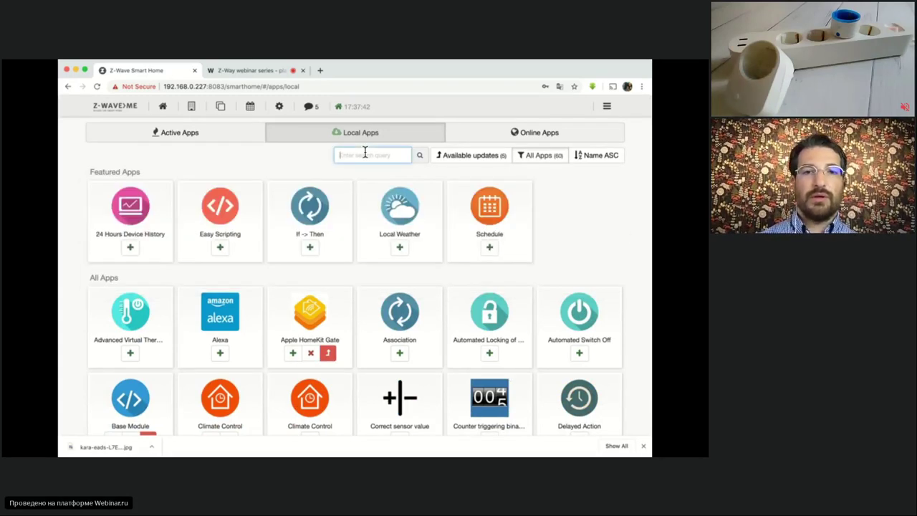
Add an If -> Then app triggered when Binary Sensor KITCHEN - Door/Window (#3) reports On.
left_click(312, 248)
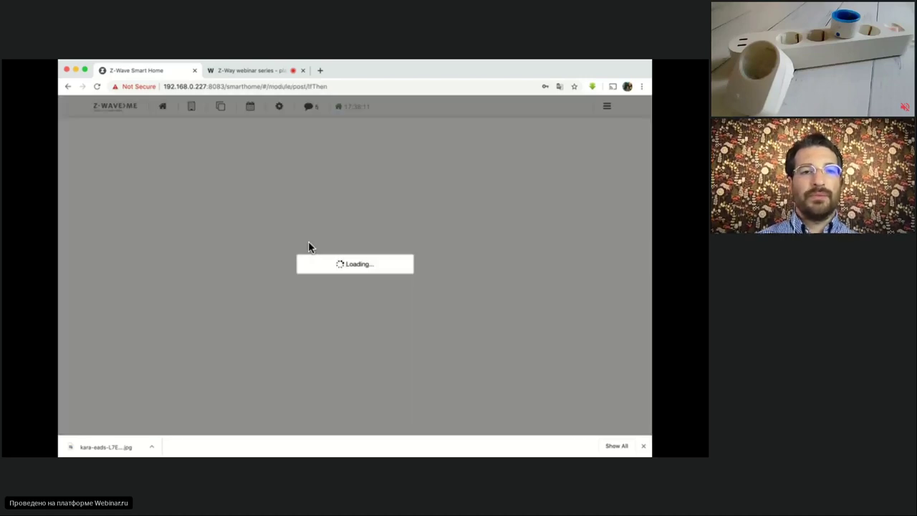
scroll(190, 321, "down", 3)
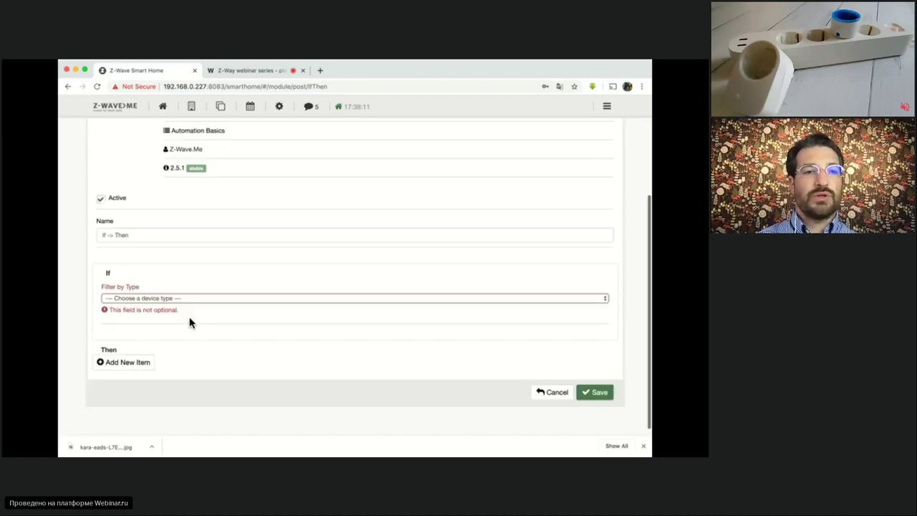
left_click(147, 294)
left_click(147, 323)
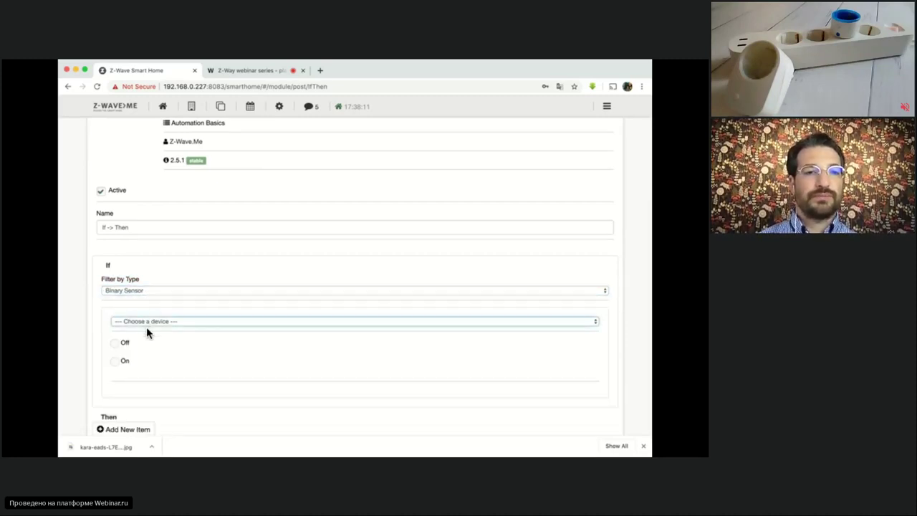
left_click(160, 334)
left_click(115, 361)
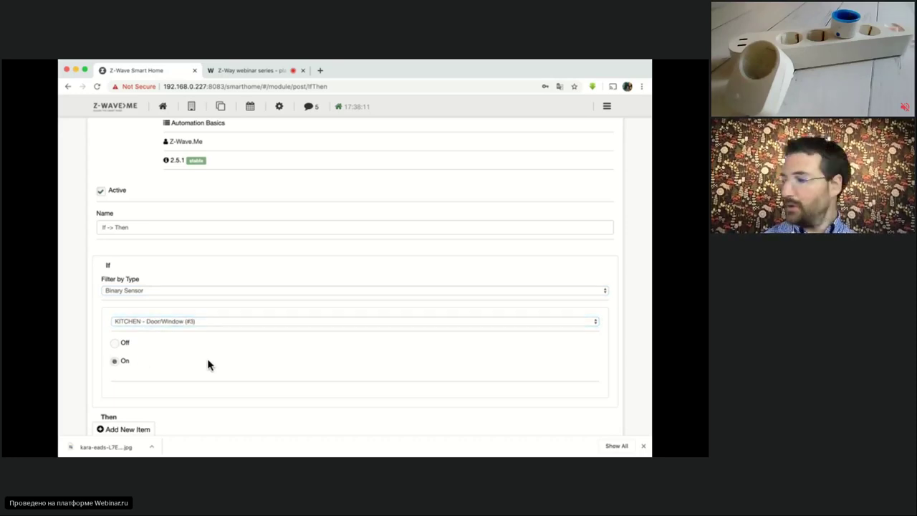
Add a Then action switching Binary Switch KITCHEN - Plug On, and save the rule.
scroll(208, 364, "down", 2)
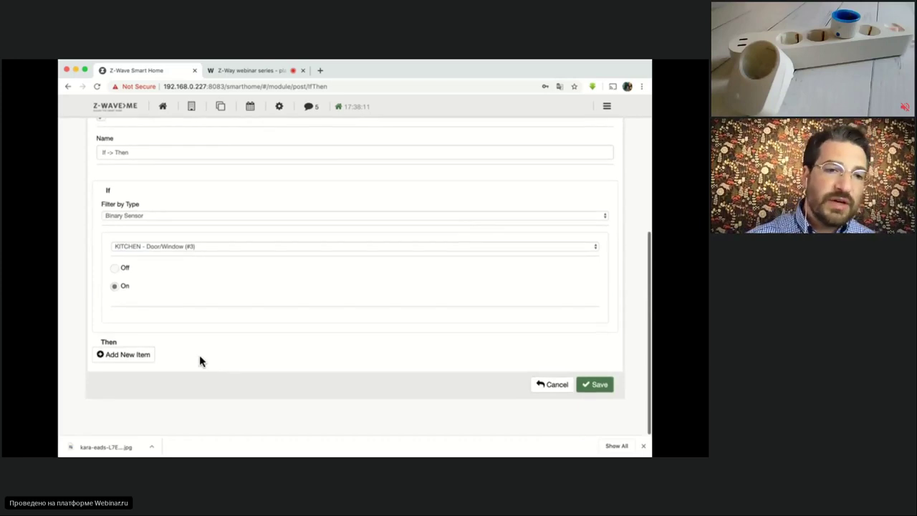
left_click(126, 356)
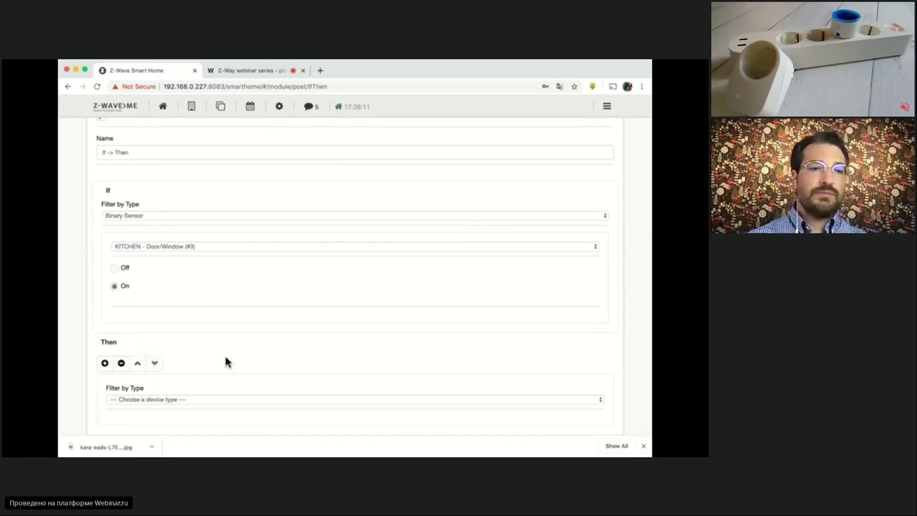
left_click(171, 400)
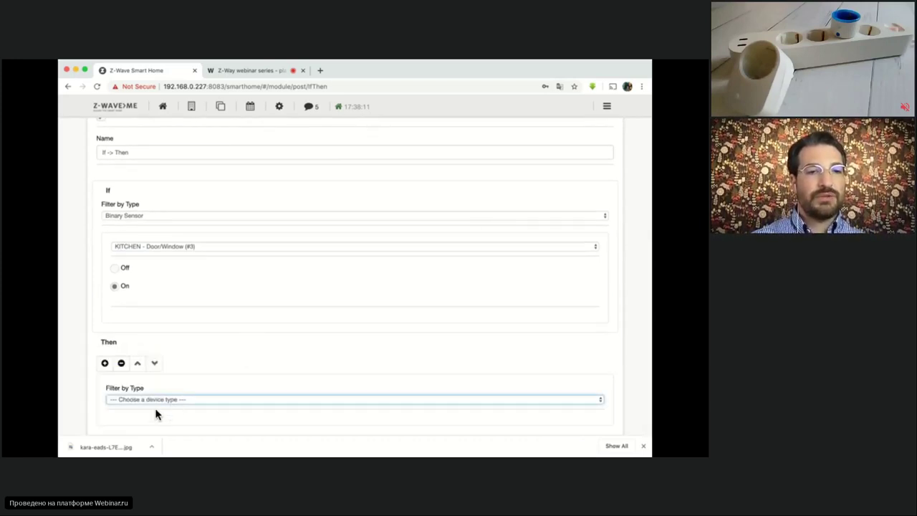
left_click(155, 407)
scroll(220, 351, "down", 3)
left_click(135, 324)
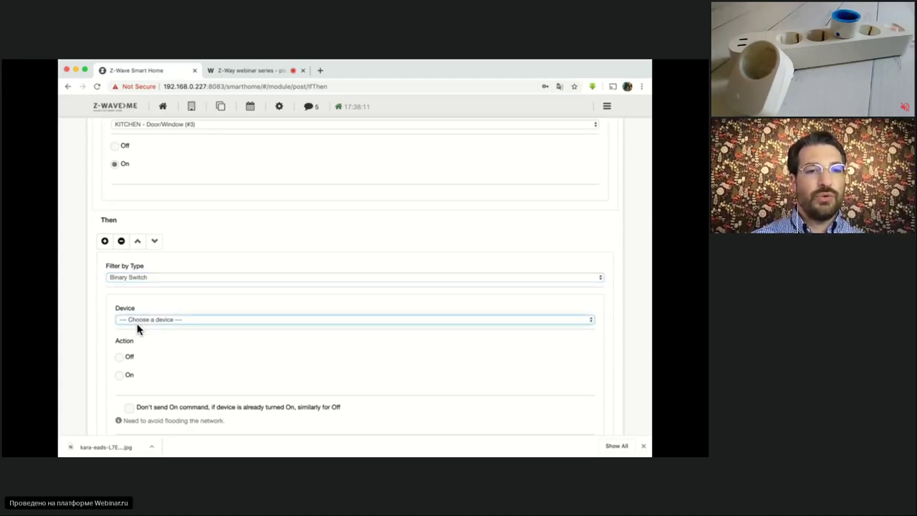
left_click(143, 334)
left_click(119, 375)
scroll(157, 394, "down", 3)
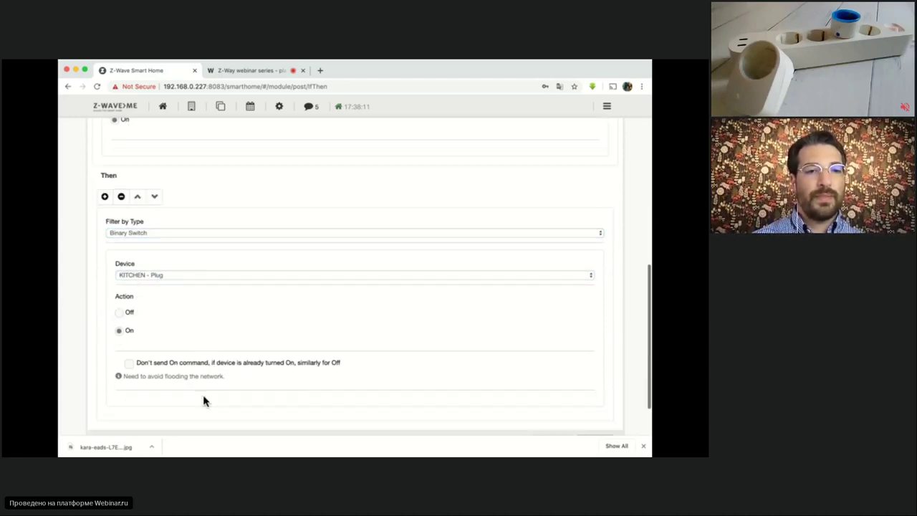
left_click(597, 386)
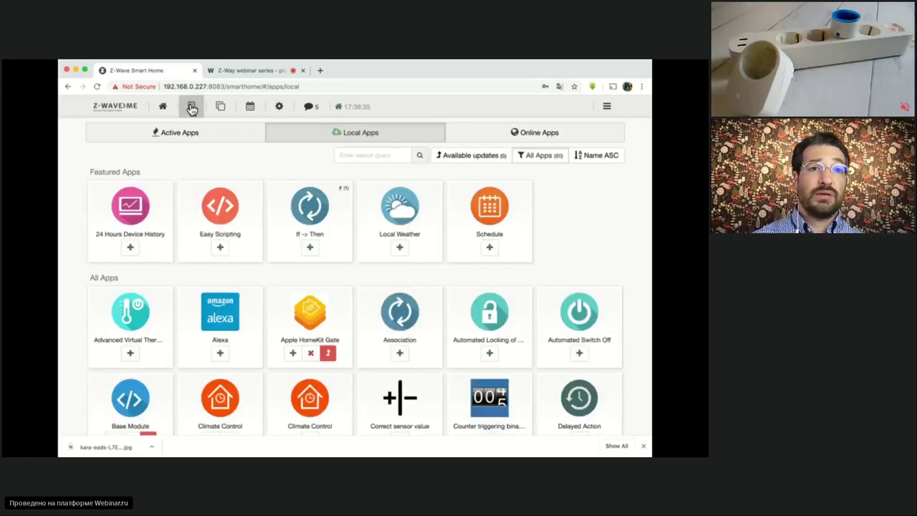
Show the elements list, where the Kitchen Plug now reads on.
left_click(223, 107)
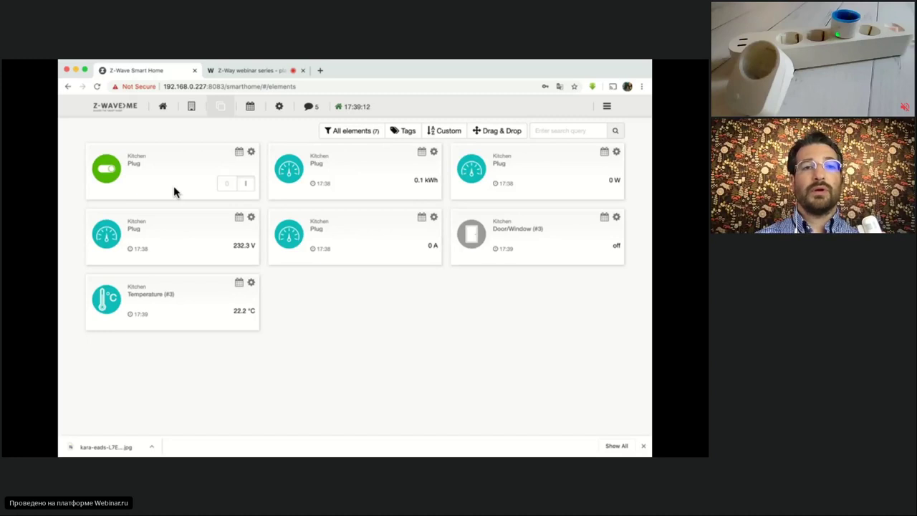
Search the Local Apps catalog for 'aut', narrowing it to 10 apps.
left_click(607, 107)
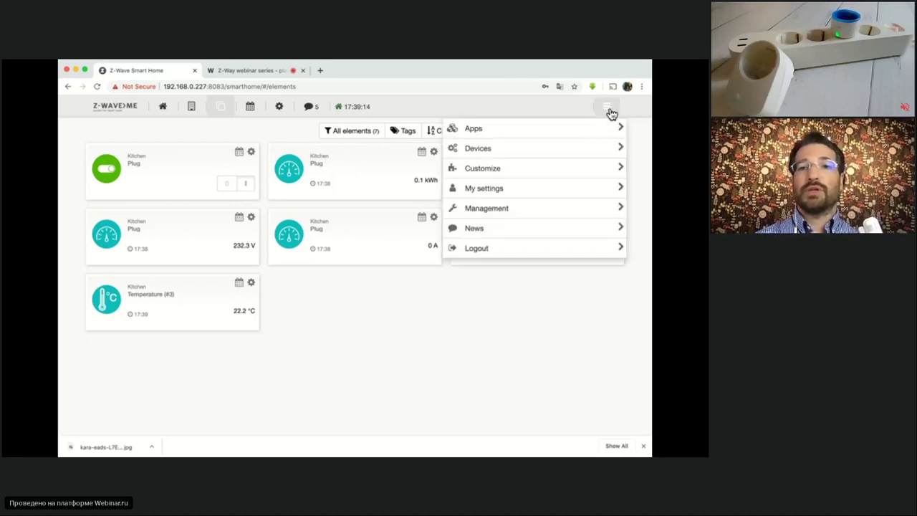
left_click(471, 130)
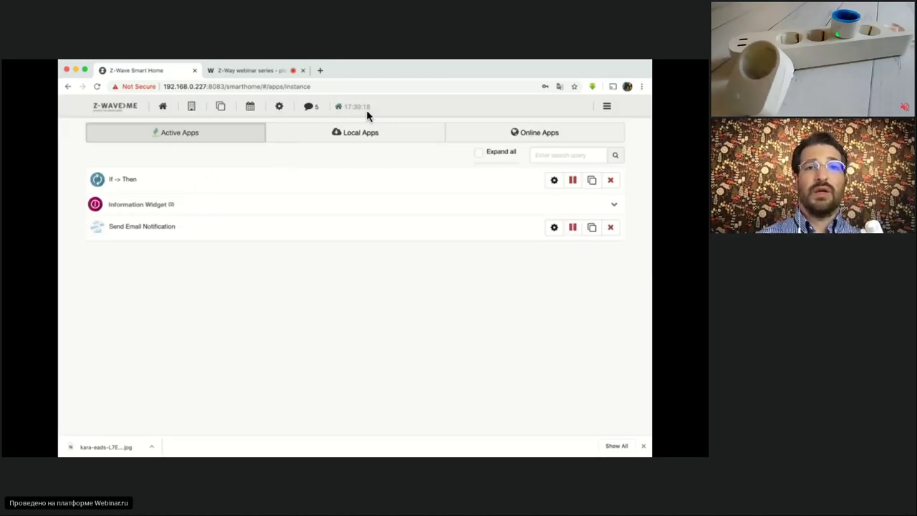
left_click(348, 138)
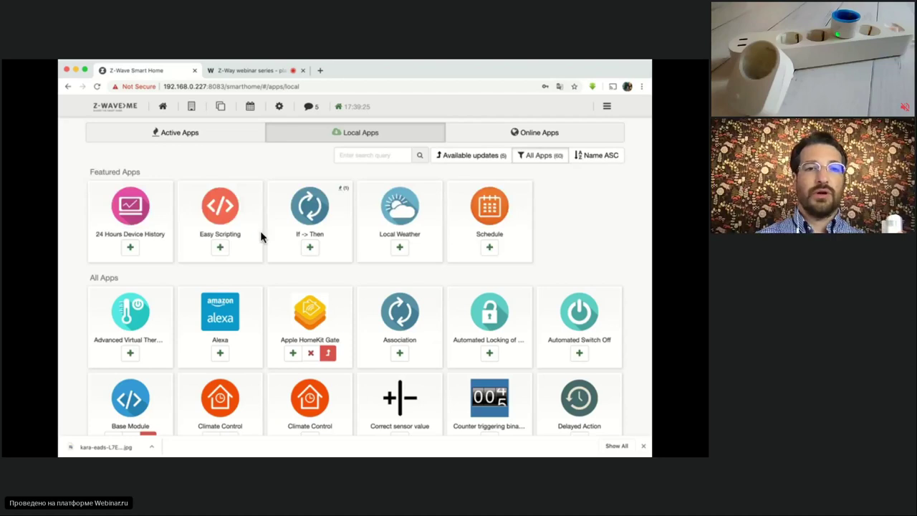
left_click(377, 157)
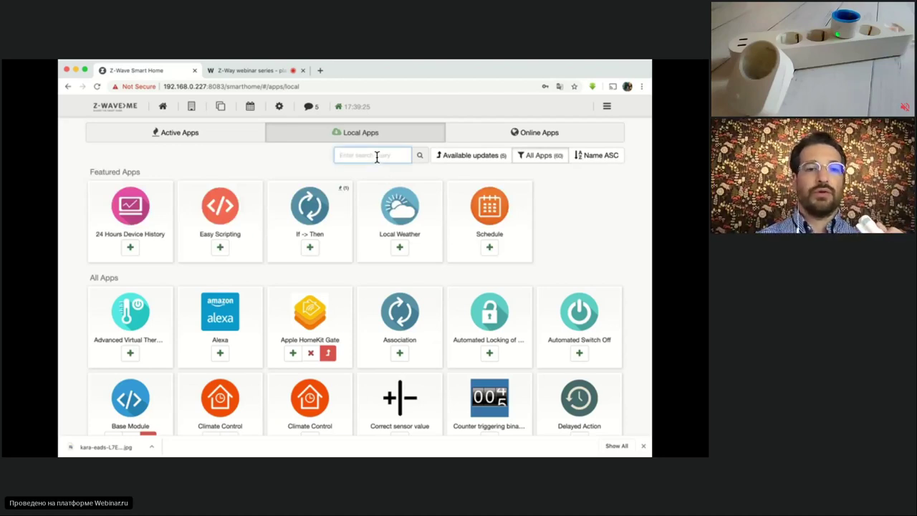
type("aut")
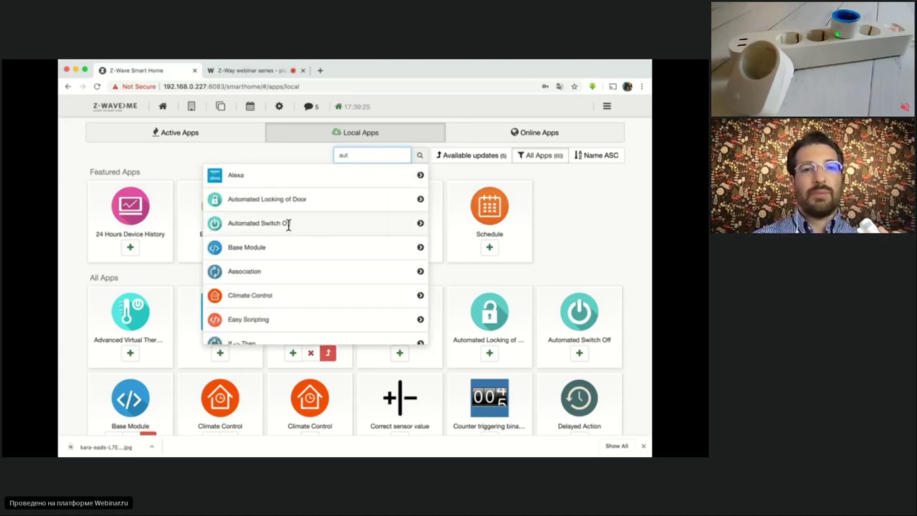
key("Return")
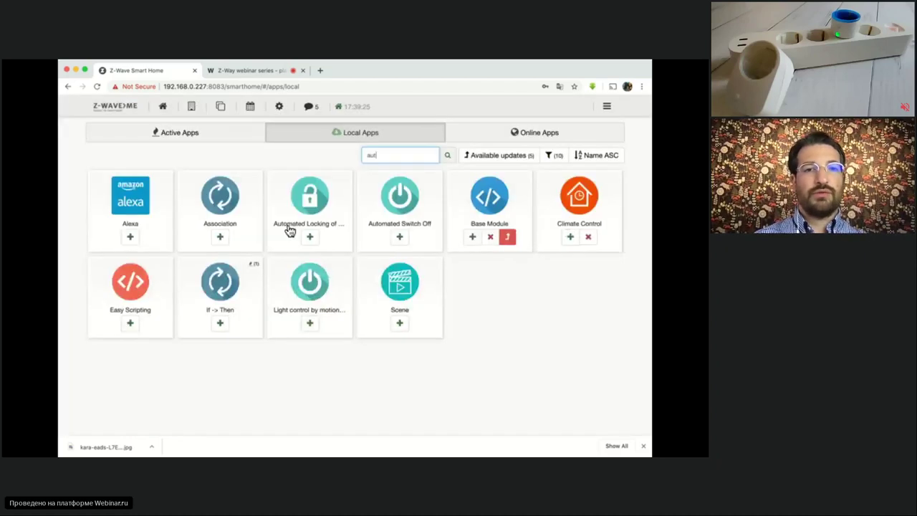
Add an Automated Switch Off app for KITCHEN - Plug with a 5-second timeout.
left_click(401, 239)
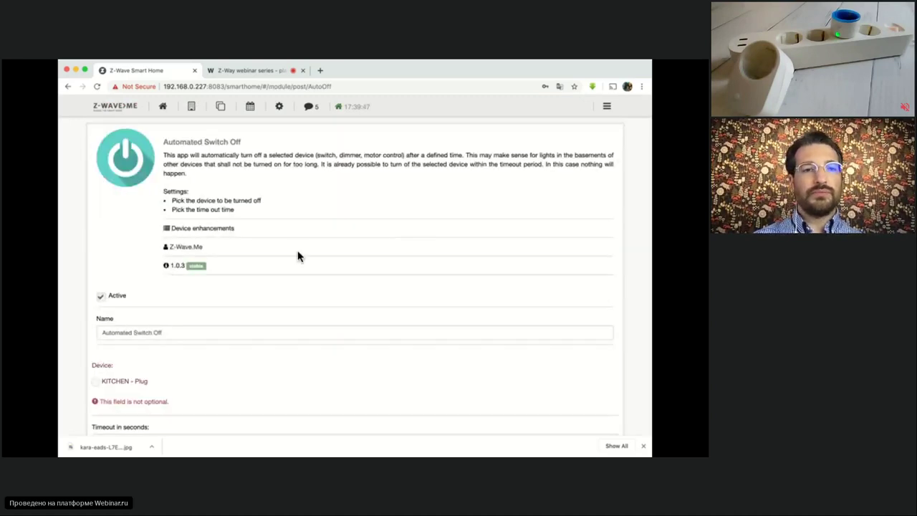
left_click(96, 380)
scroll(217, 360, "down", 3)
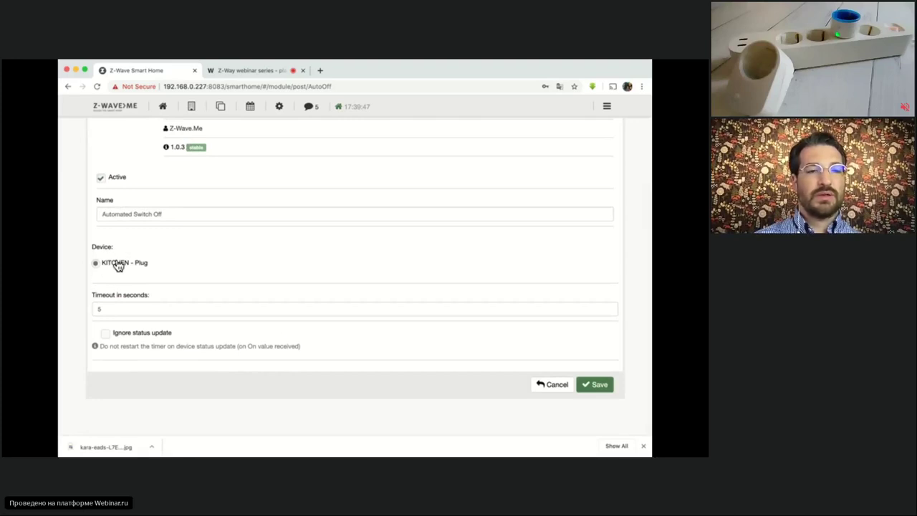
left_click(124, 308)
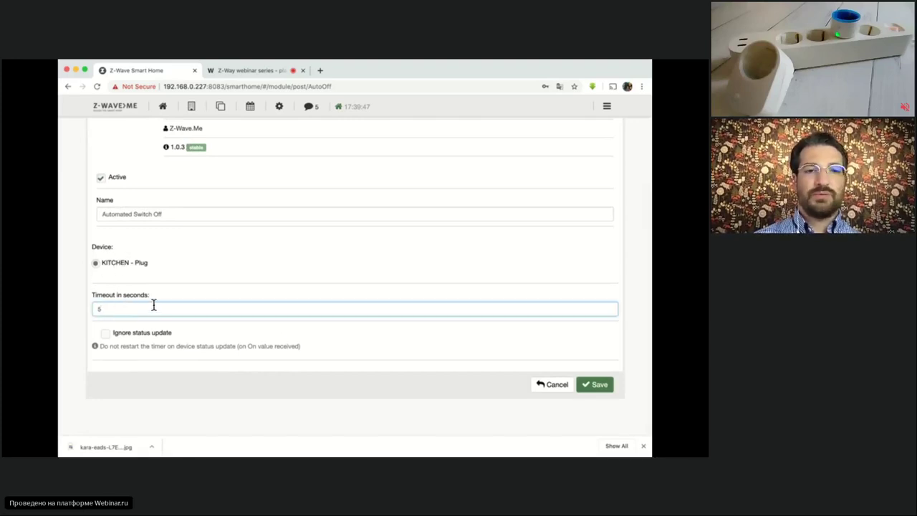
left_click(601, 386)
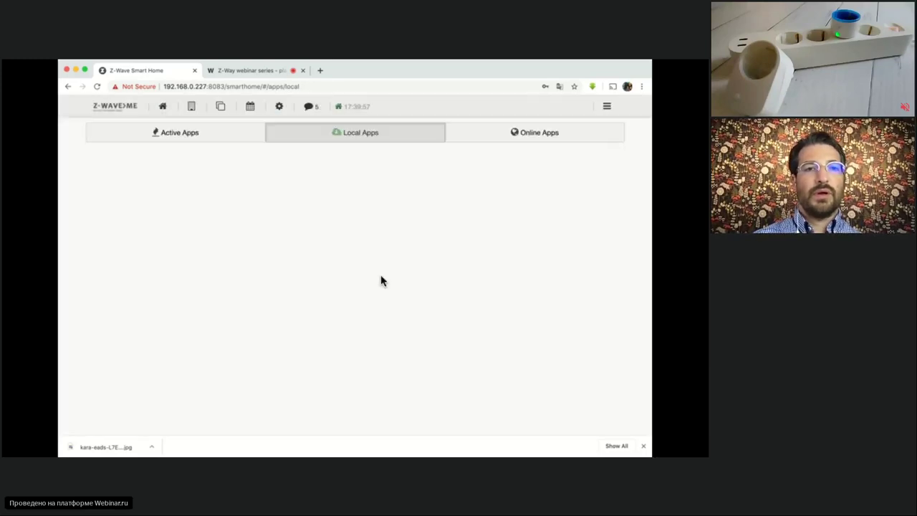
left_click(225, 114)
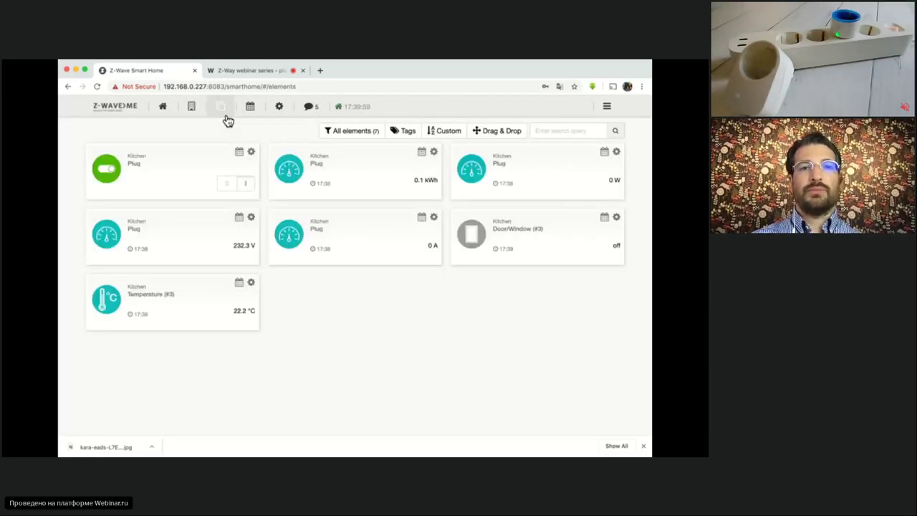
Turn the Kitchen Plug off from its card on the elements page.
left_click(225, 185)
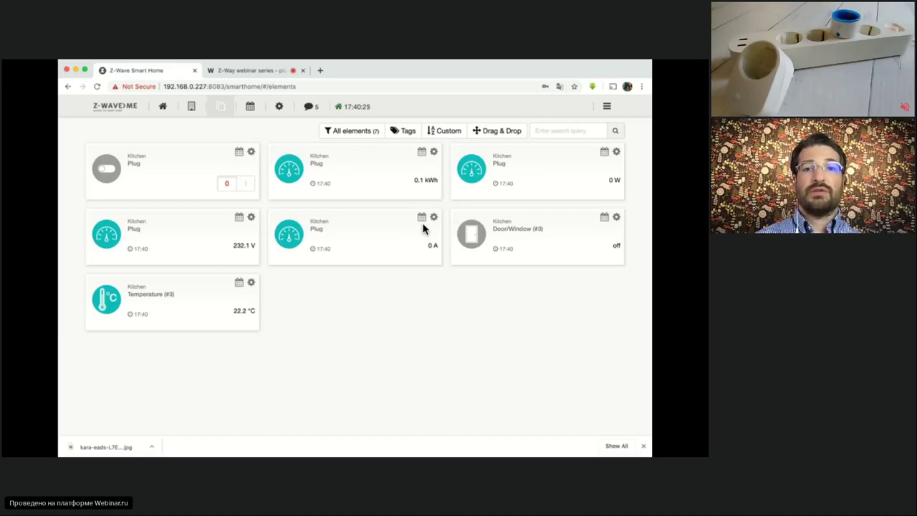
left_click(248, 112)
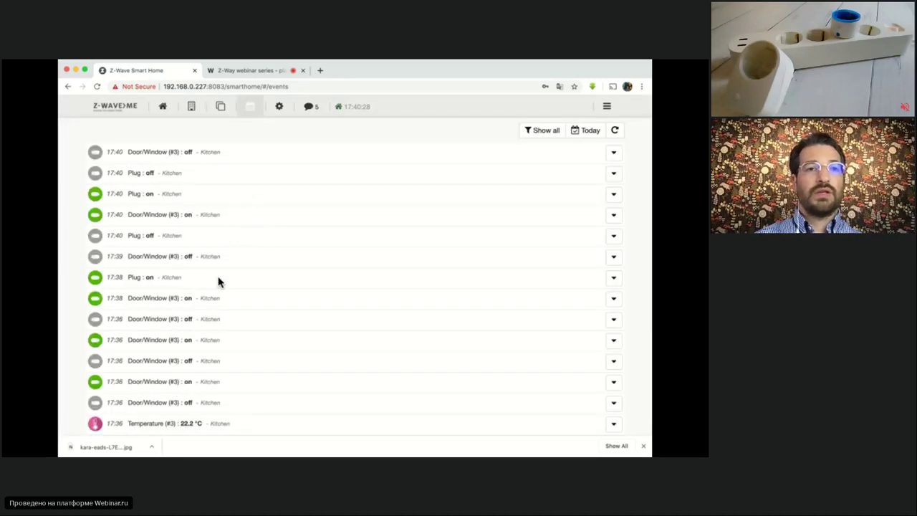
scroll(203, 307, "down", 3)
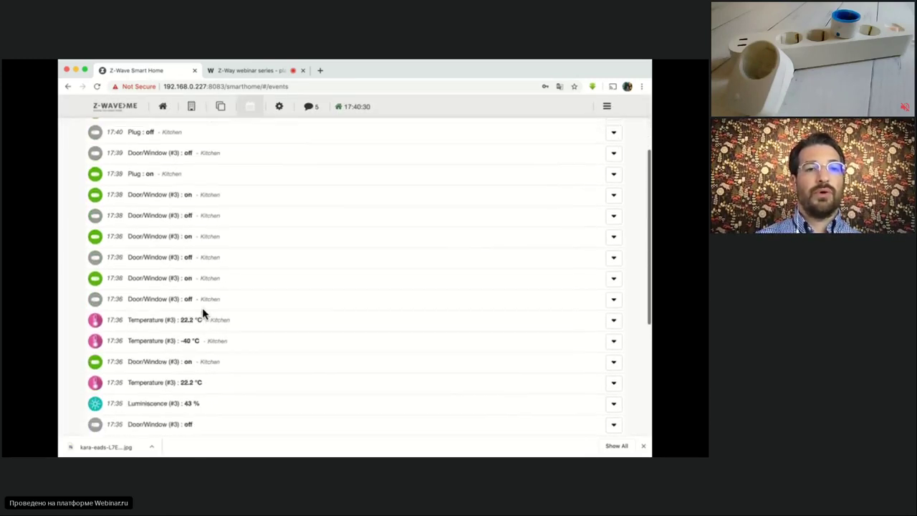
scroll(202, 308, "down", 3)
scroll(202, 308, "up", 10)
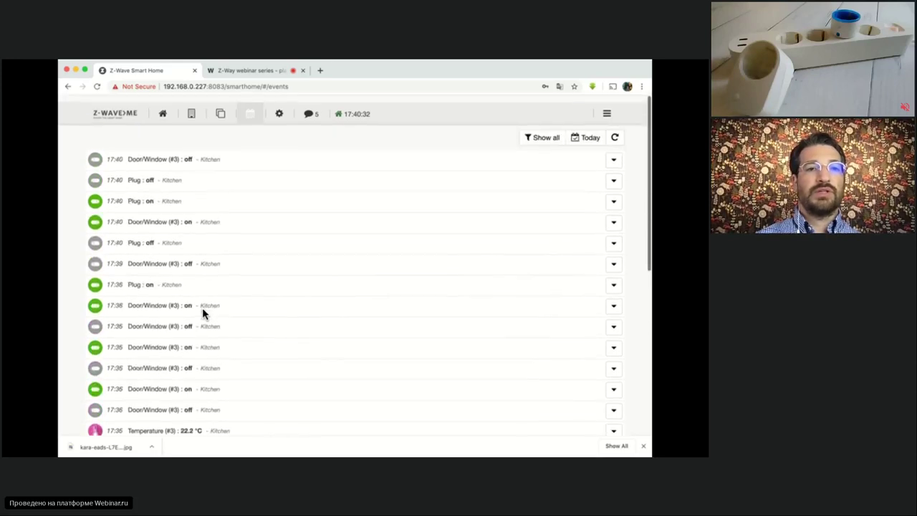
scroll(202, 307, "down", 1)
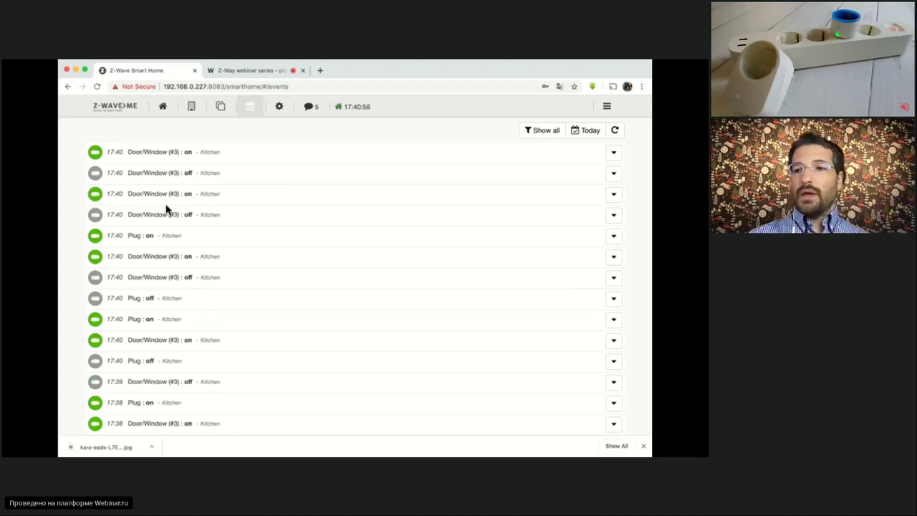
left_click(220, 109)
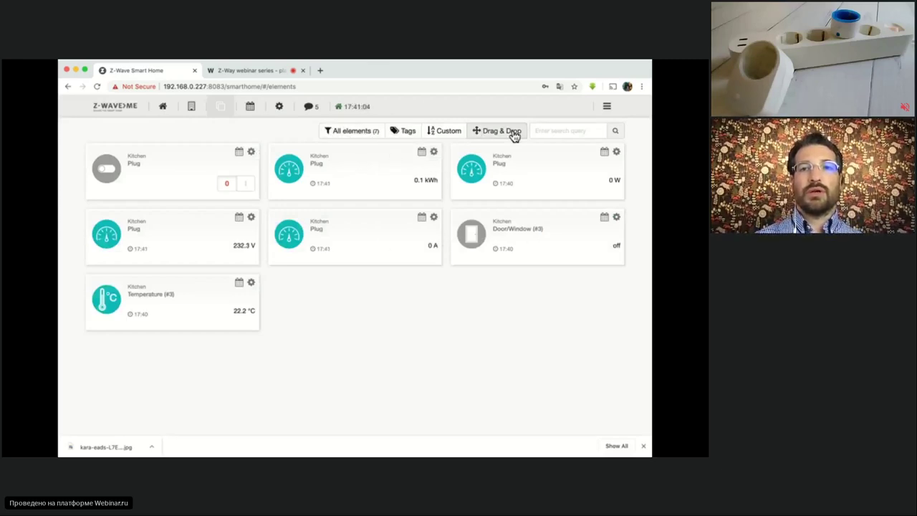
left_click(343, 133)
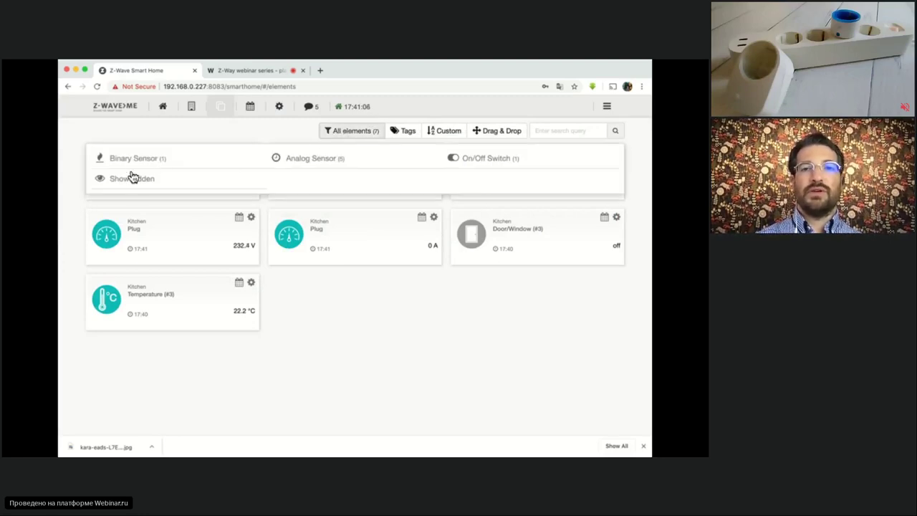
left_click(487, 164)
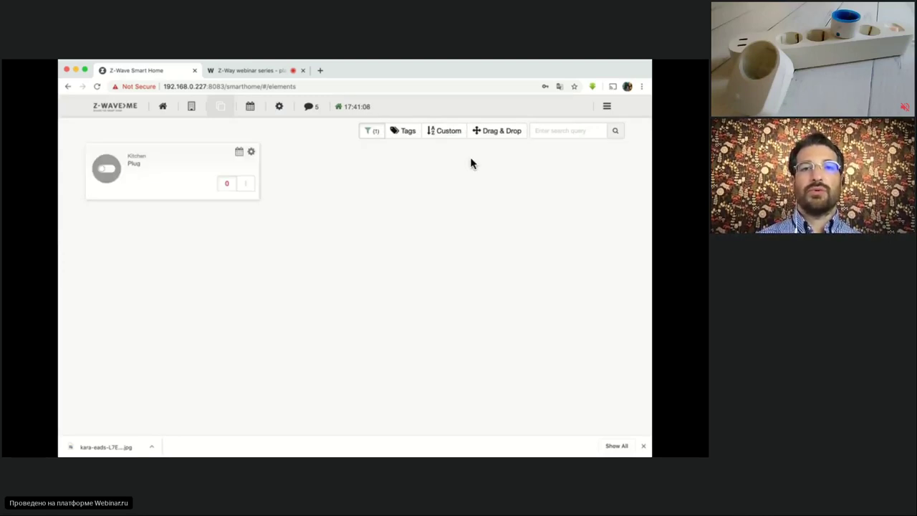
left_click(371, 135)
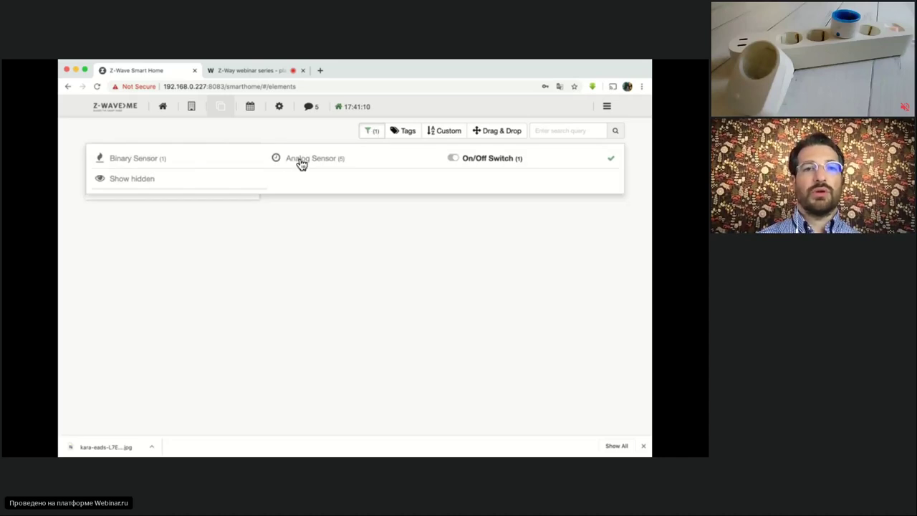
left_click(301, 164)
left_click(366, 134)
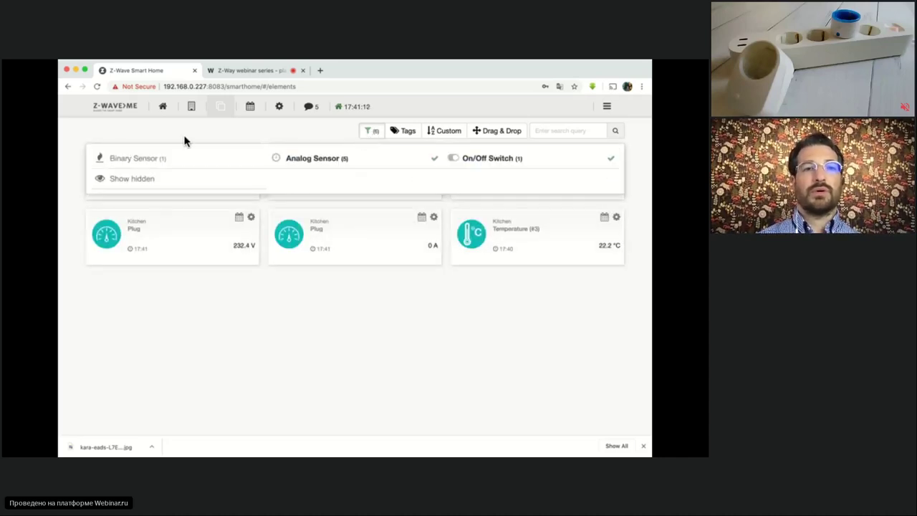
left_click(134, 161)
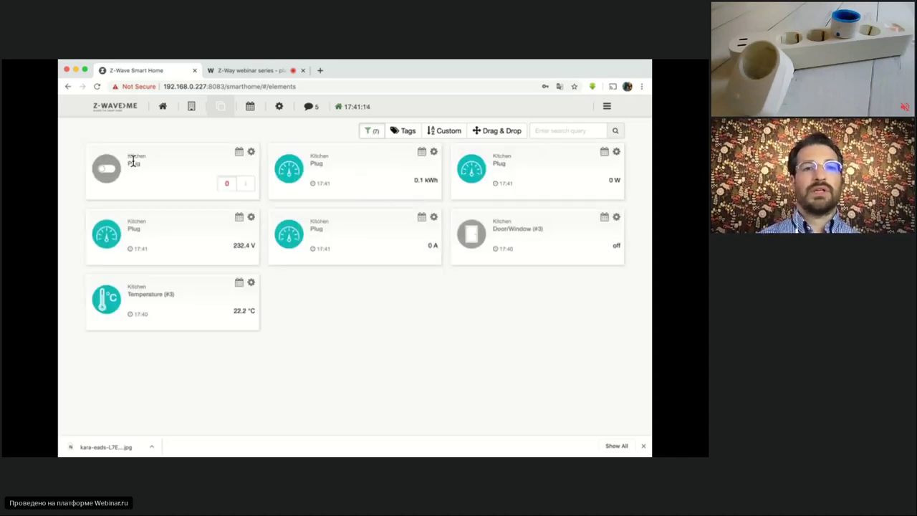
left_click(372, 133)
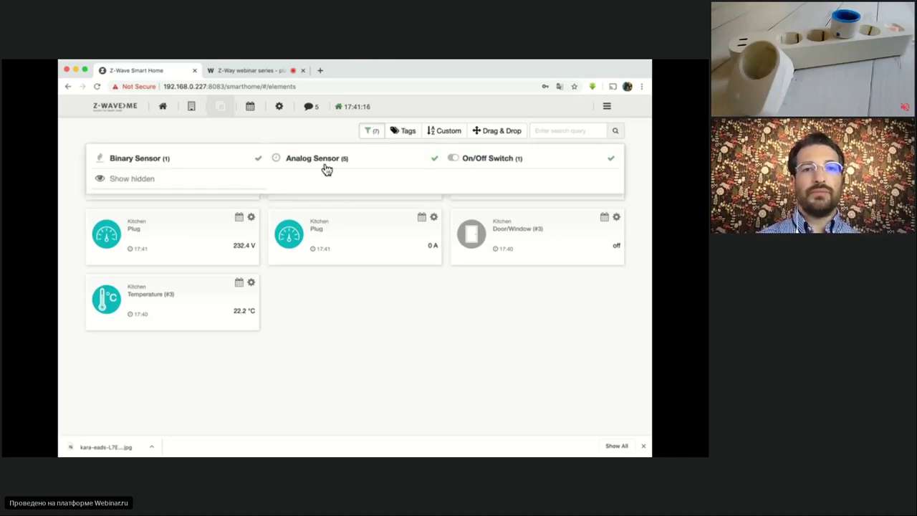
left_click(321, 164)
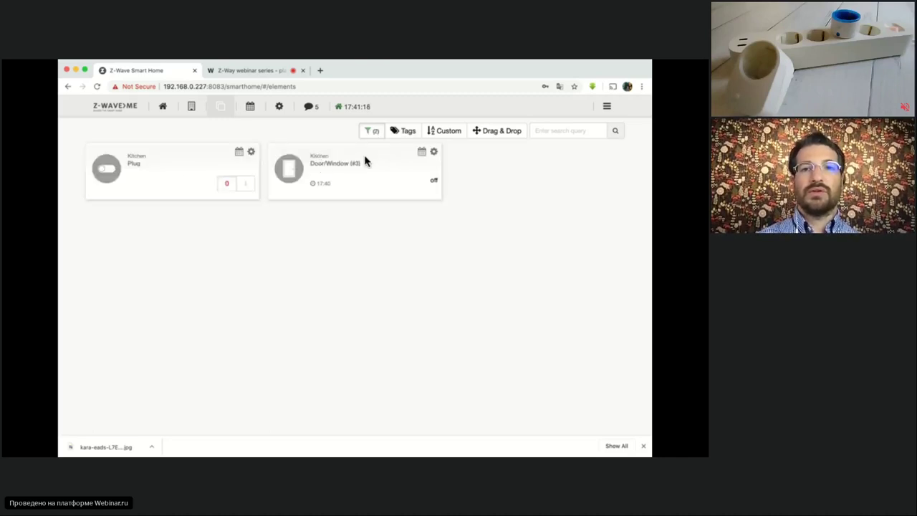
left_click(371, 132)
left_click(470, 161)
left_click(372, 132)
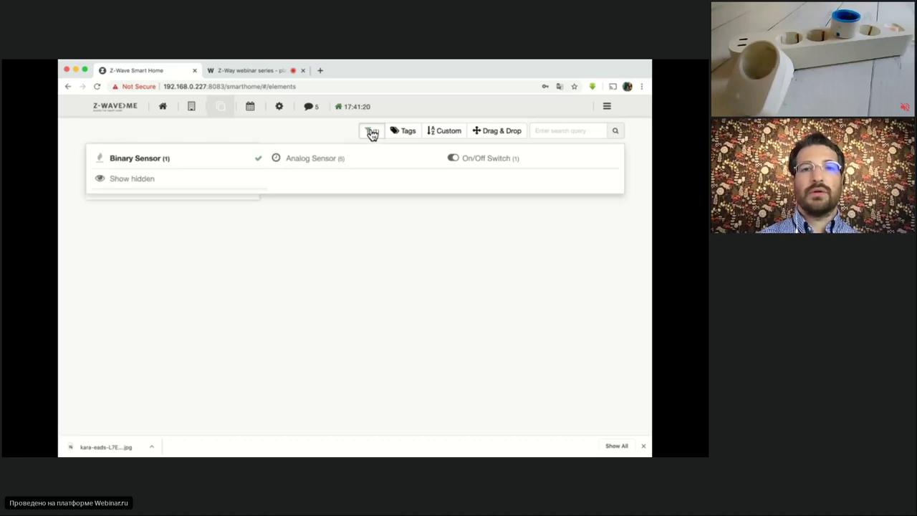
left_click(148, 163)
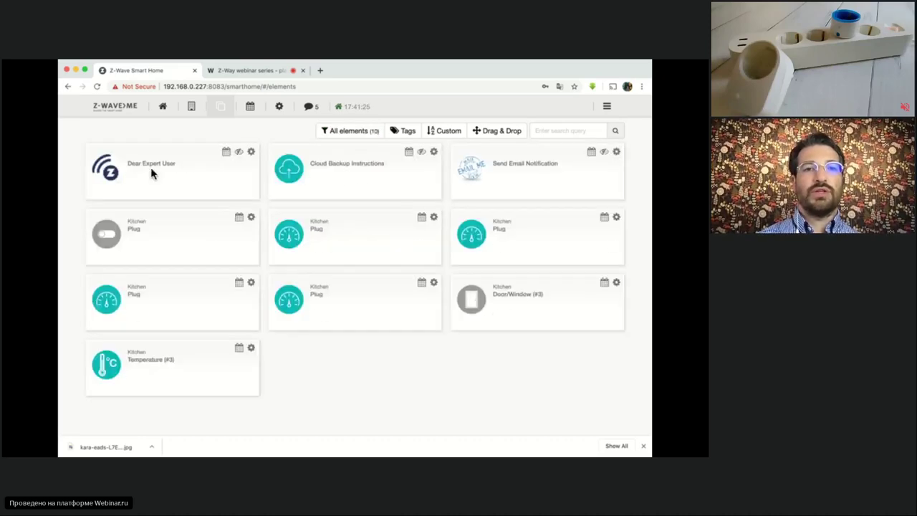
left_click(328, 131)
left_click(261, 206)
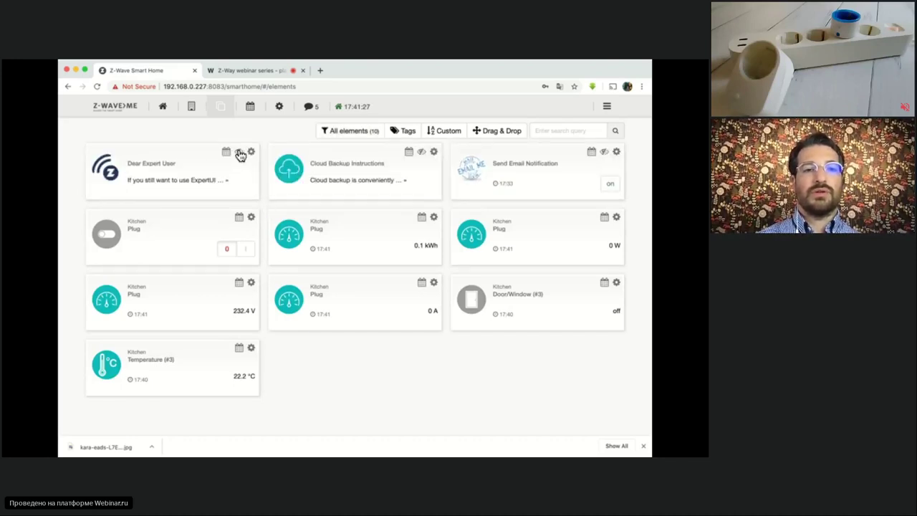
left_click(338, 131)
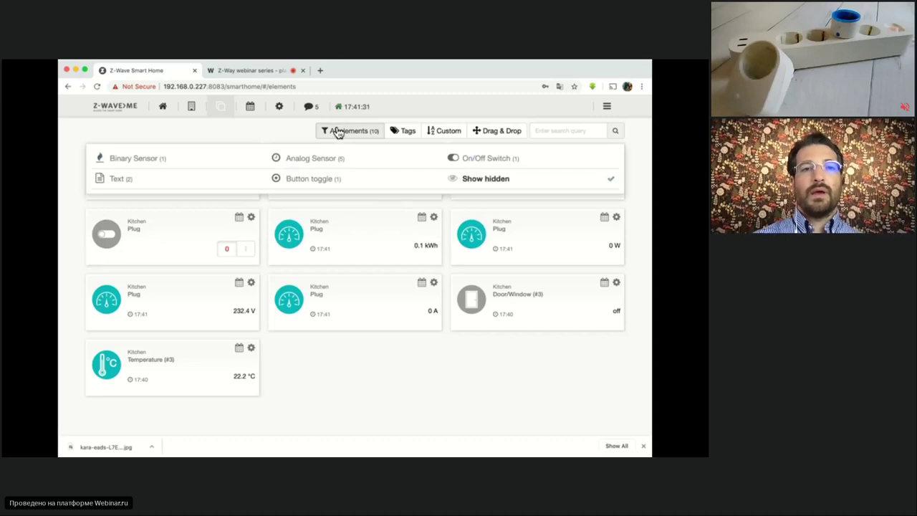
left_click(502, 179)
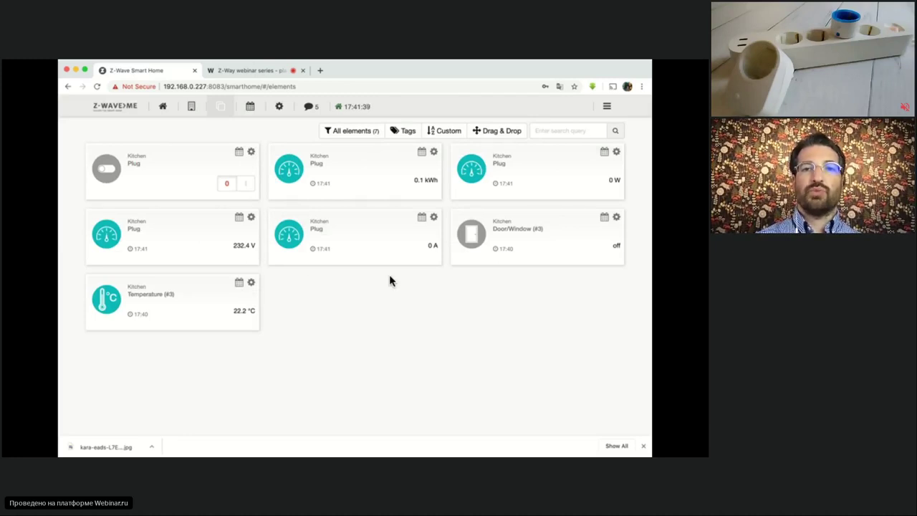
left_click(561, 130)
type("d")
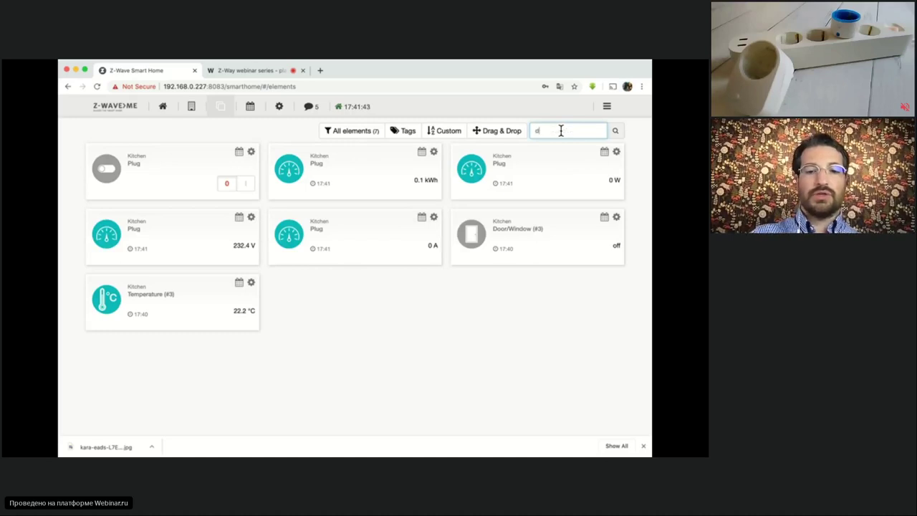
type("oor")
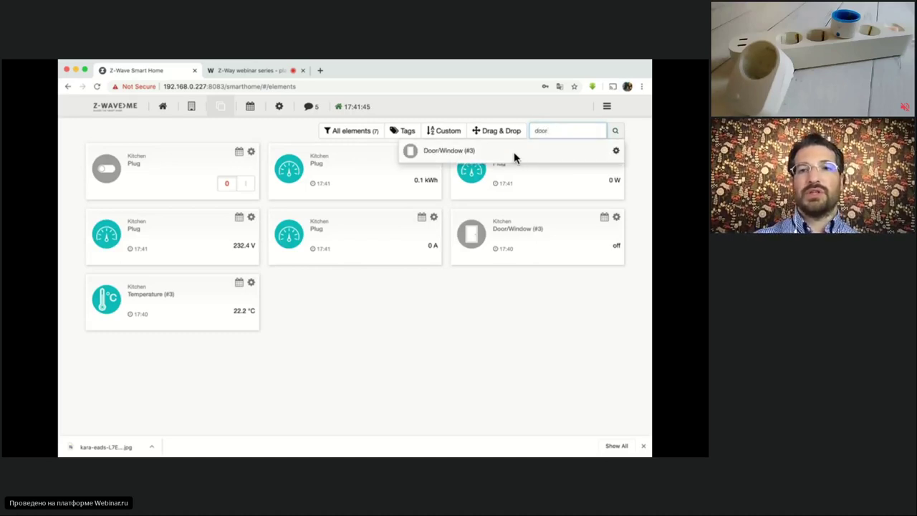
left_click(514, 151)
double_click(564, 131)
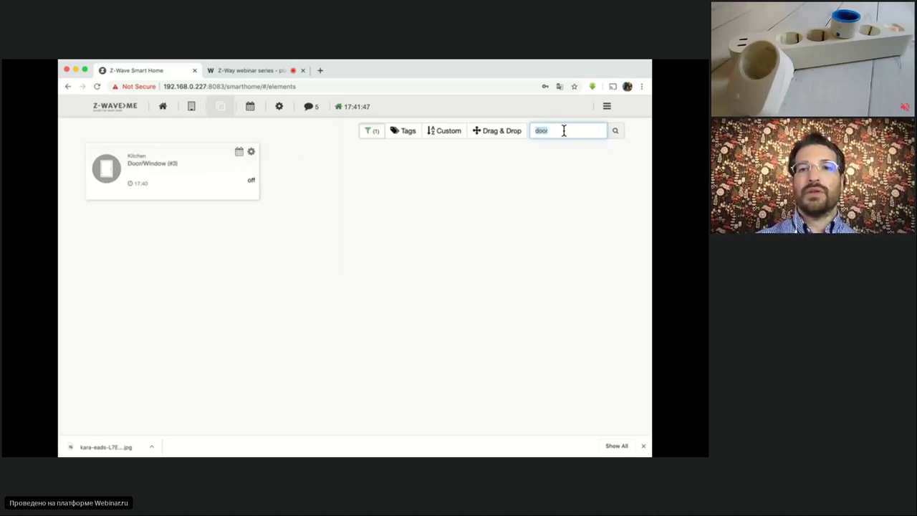
key("BackSpace")
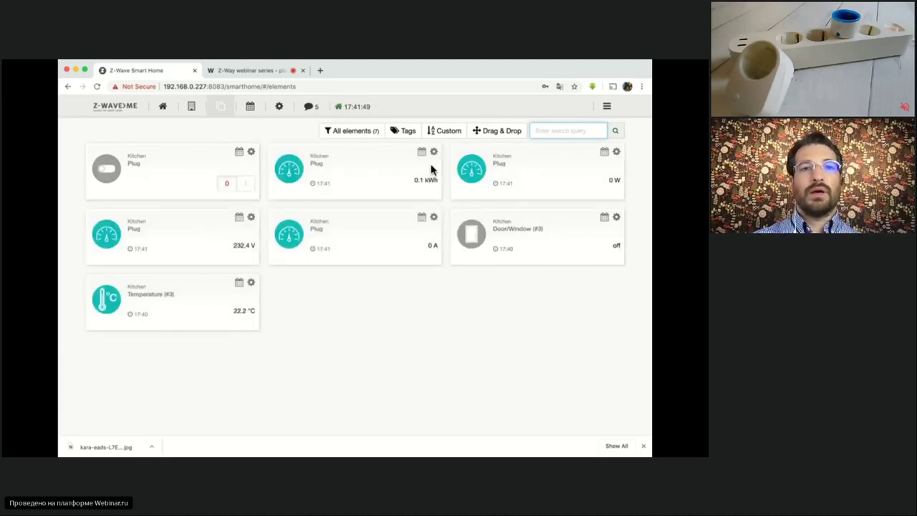
left_click(162, 108)
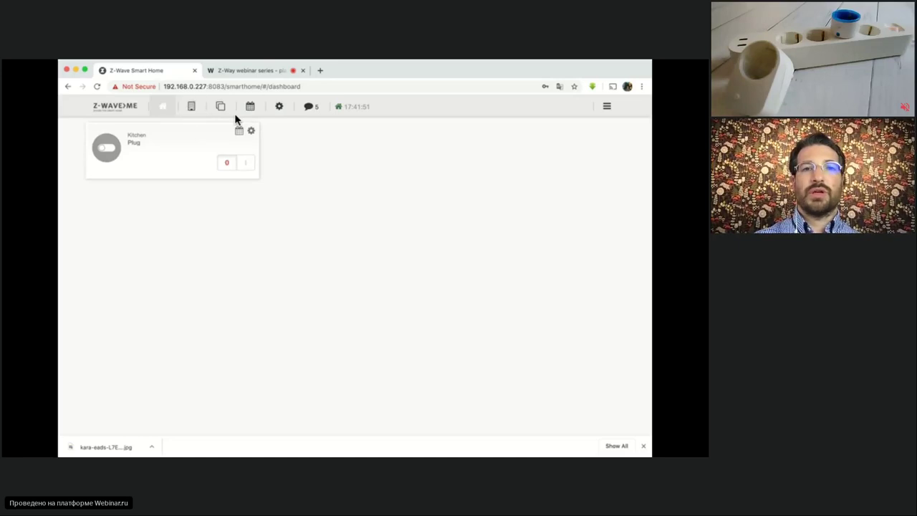
left_click(219, 111)
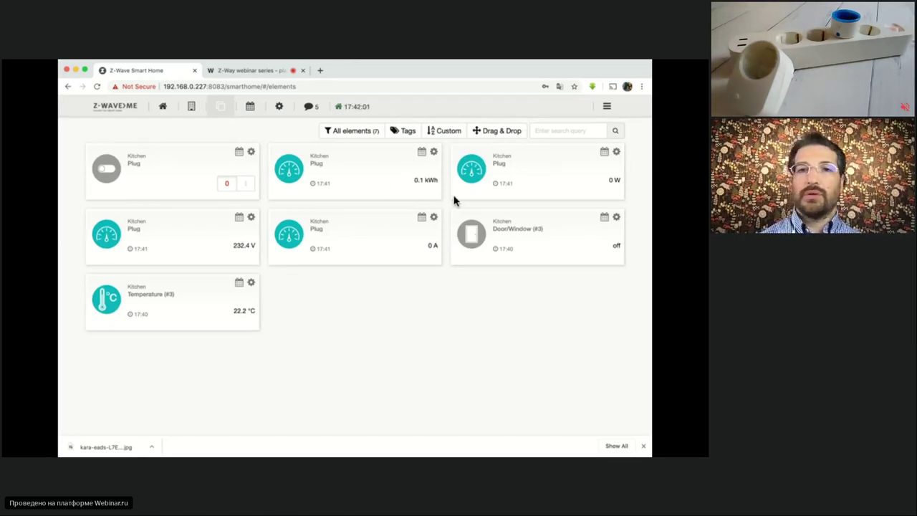
Pause the Automated Switch Off and If -> Then apps in the Apps list.
left_click(607, 106)
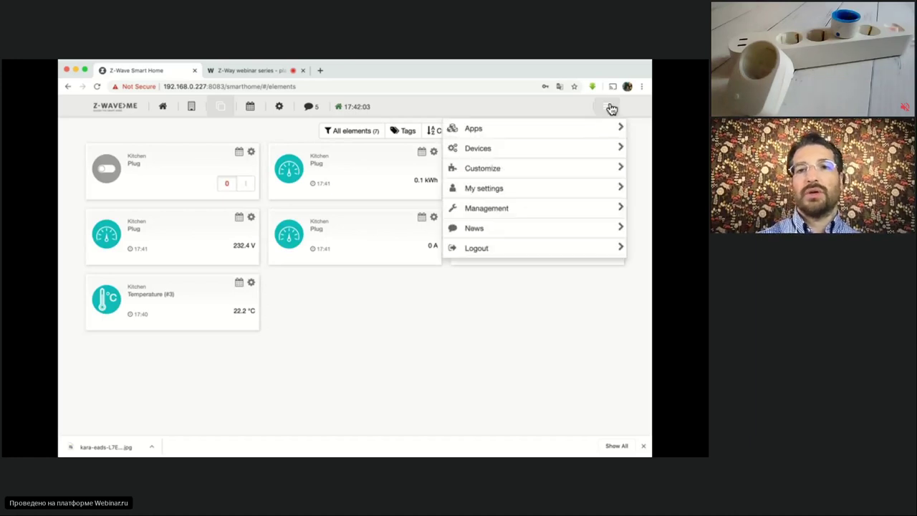
left_click(477, 129)
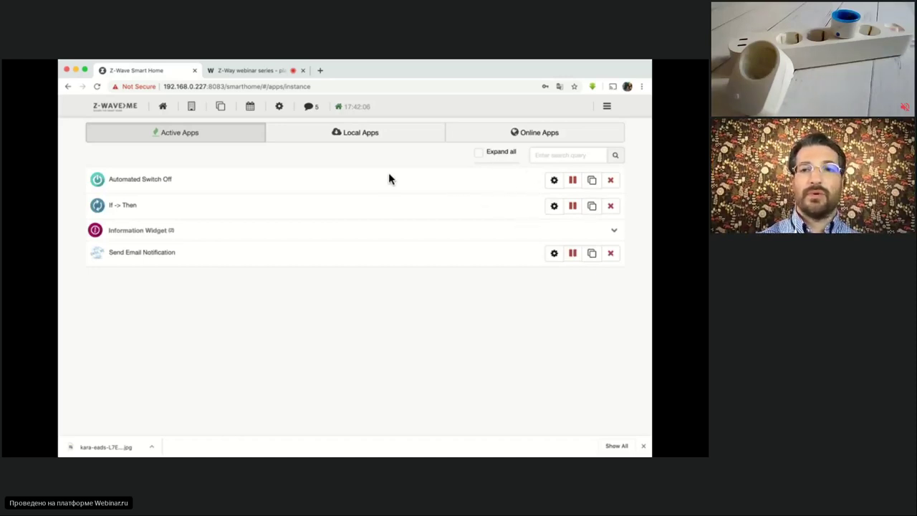
left_click(571, 181)
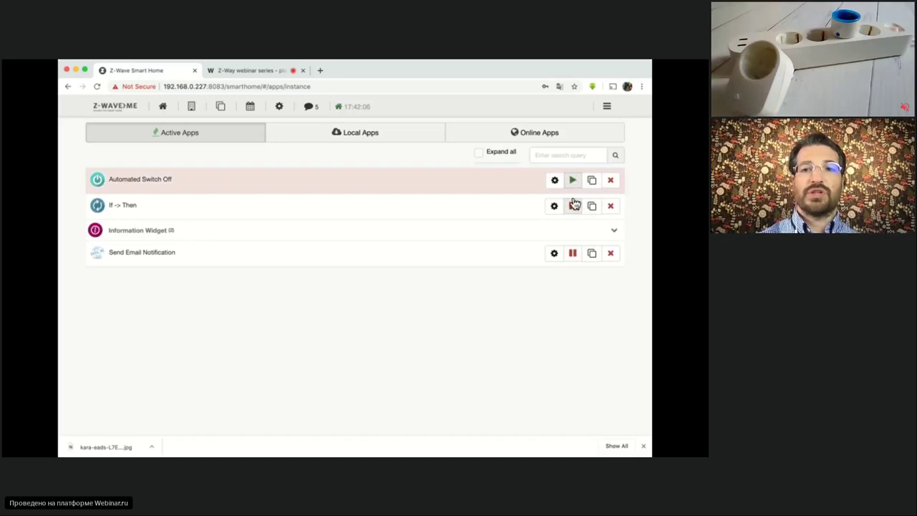
left_click(573, 207)
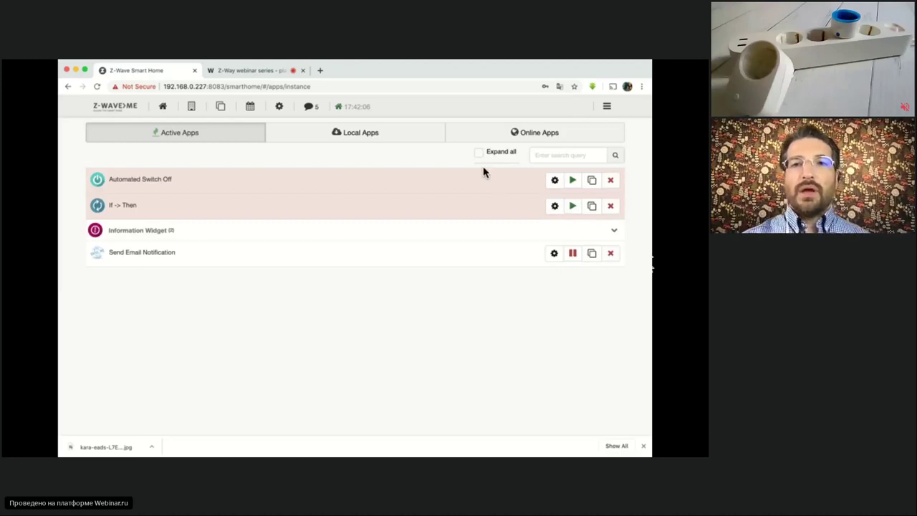
Scroll the Online Apps store down to the Ext. UIs and Video surveillance categories.
left_click(521, 138)
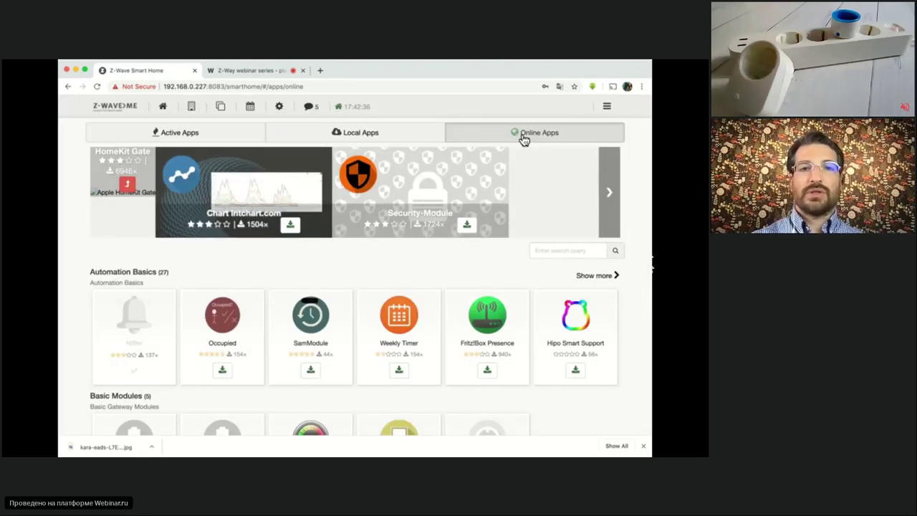
scroll(311, 308, "down", 3)
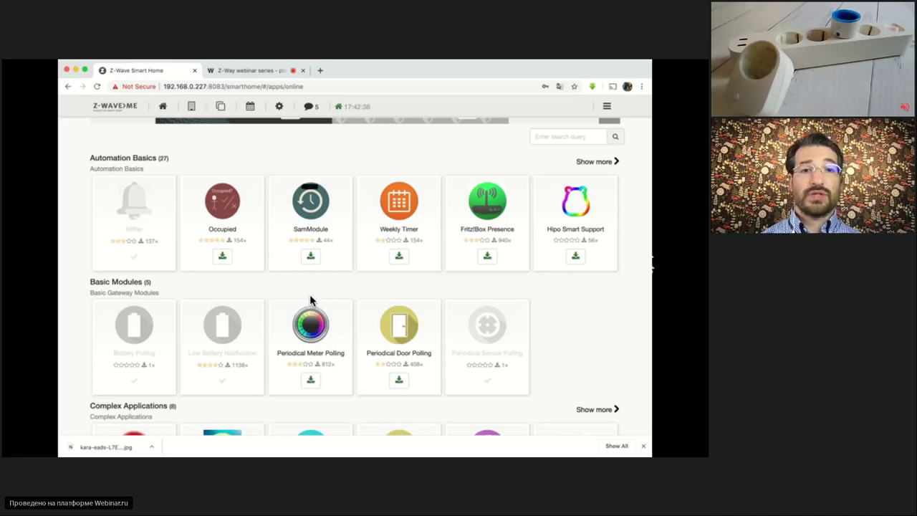
scroll(310, 299, "down", 4)
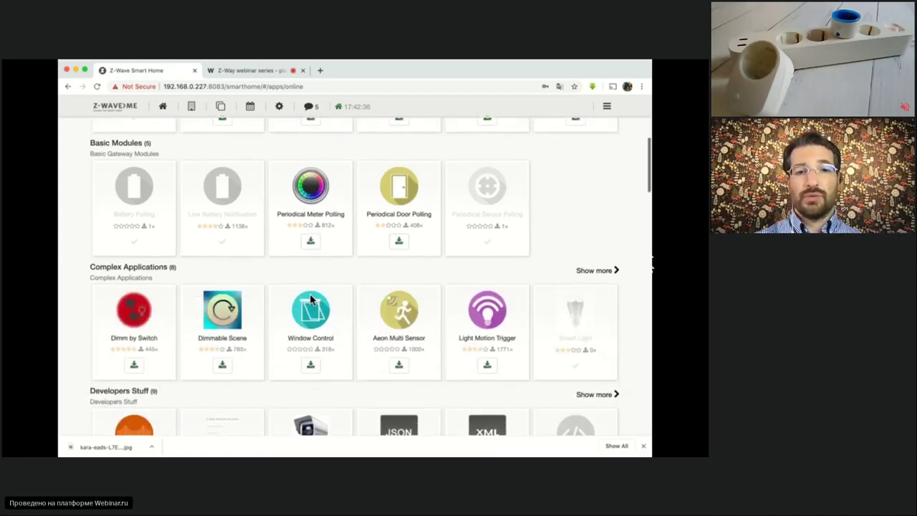
scroll(311, 299, "down", 1)
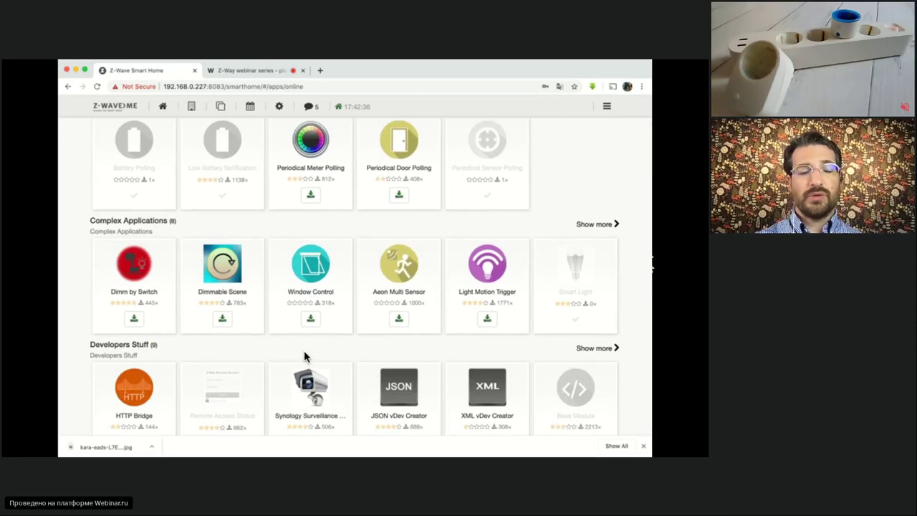
scroll(312, 349, "down", 1)
scroll(312, 349, "down", 2)
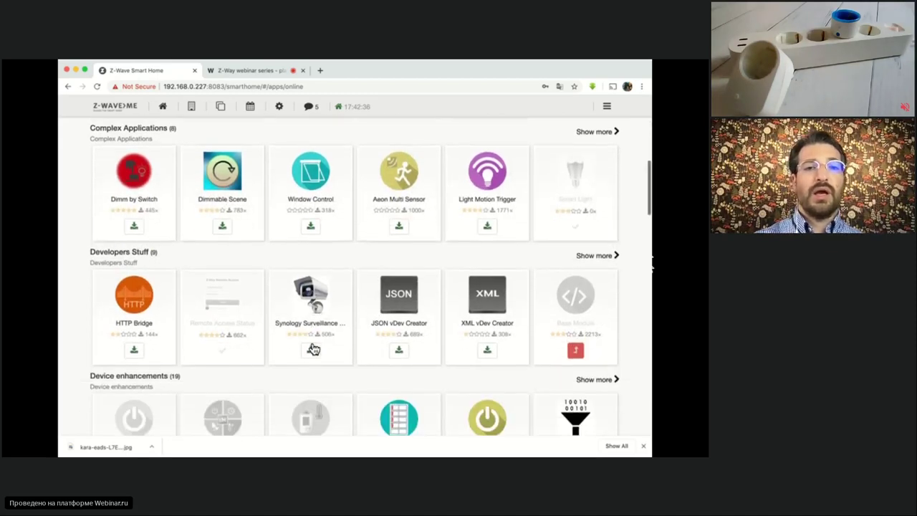
scroll(313, 349, "down", 1)
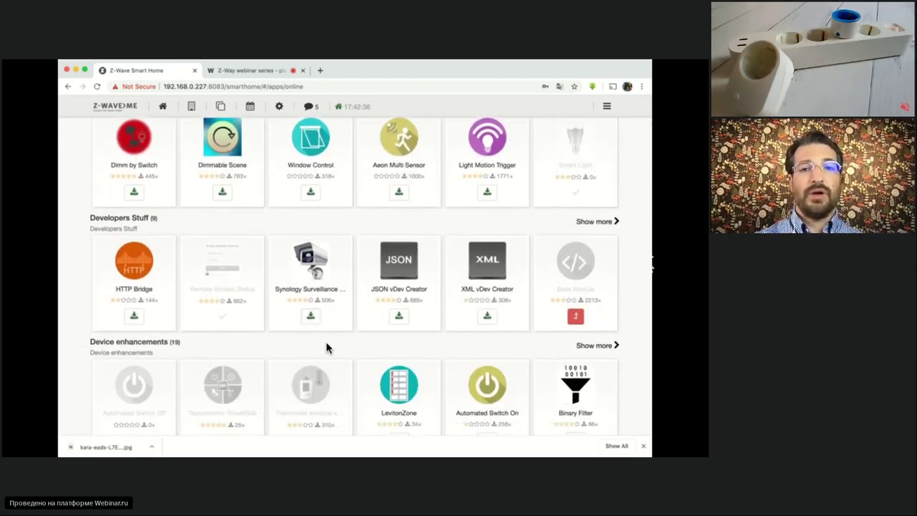
scroll(318, 347, "down", 5)
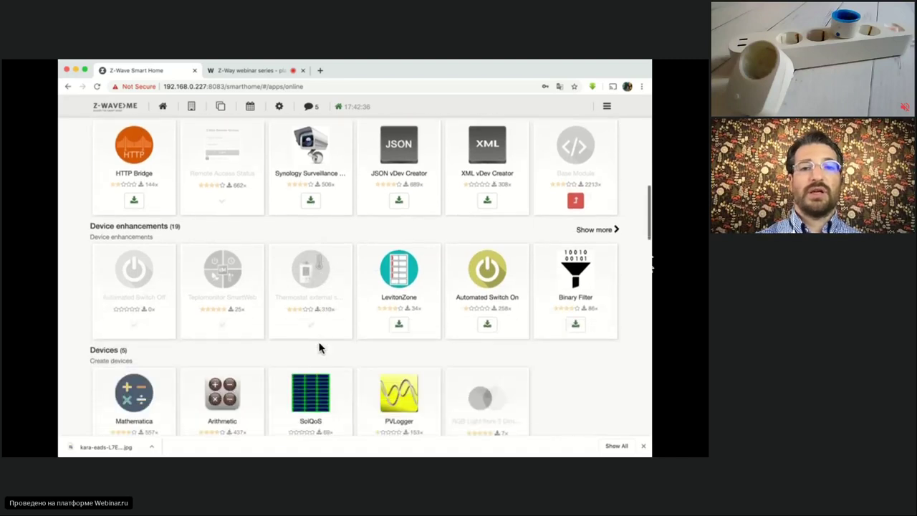
scroll(319, 348, "down", 5)
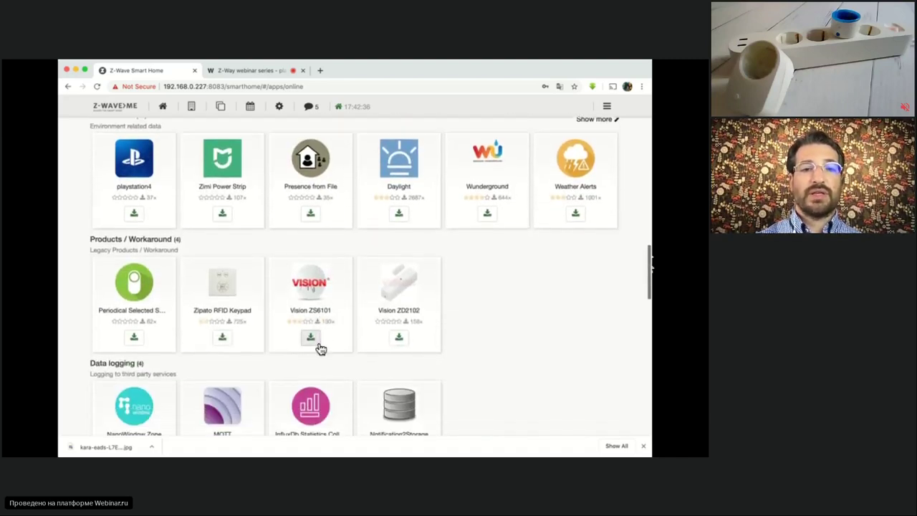
scroll(319, 348, "down", 3)
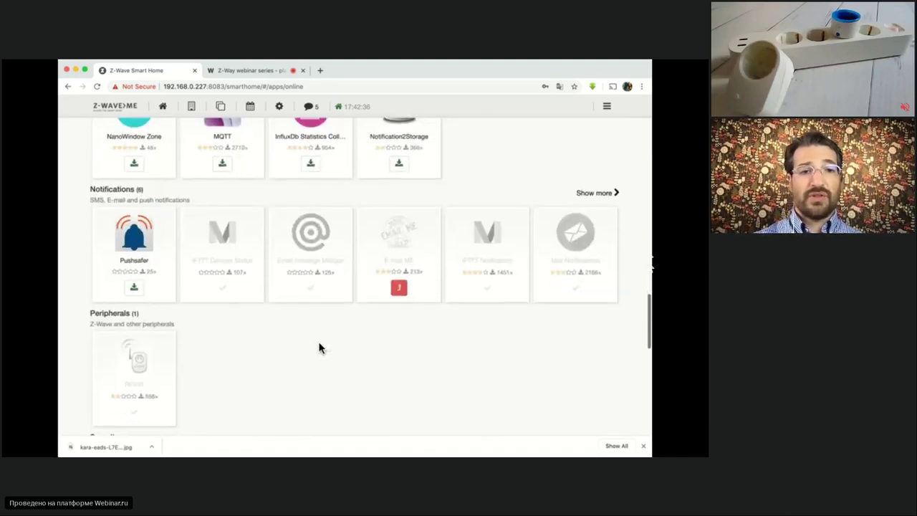
scroll(319, 348, "down", 5)
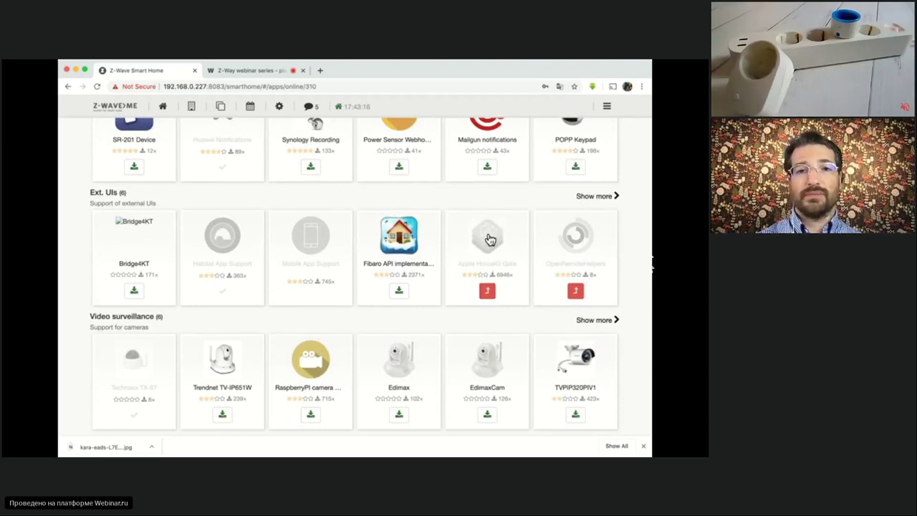
Add the Apple HomeKit Gate app from its details page and save it.
left_click(488, 235)
scroll(351, 258, "down", 1)
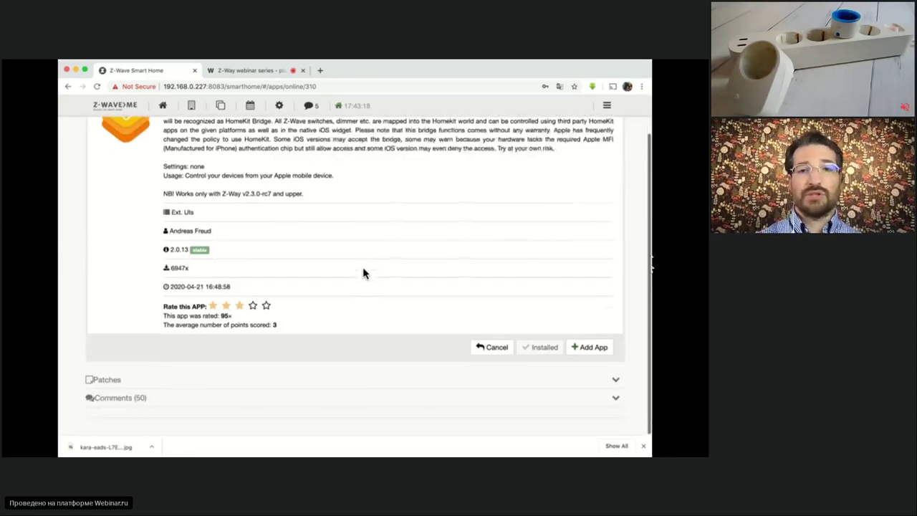
left_click(590, 348)
scroll(394, 315, "down", 1)
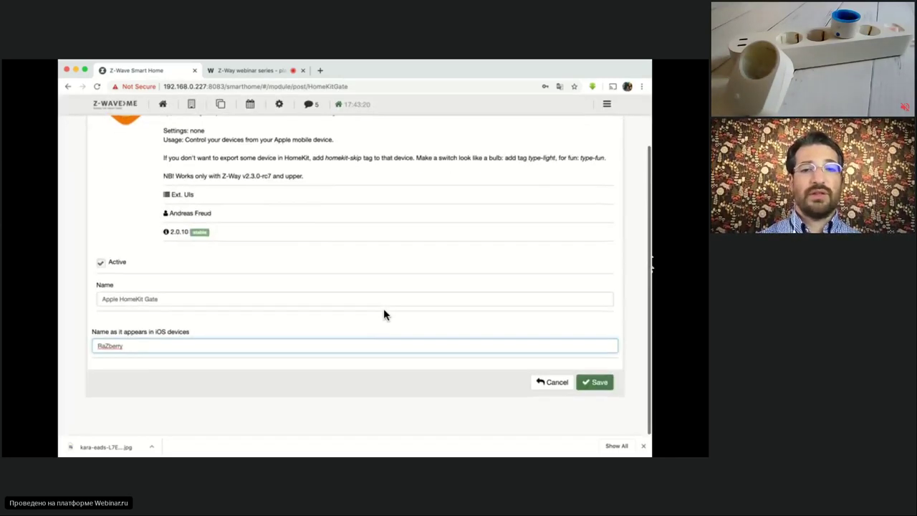
left_click(593, 385)
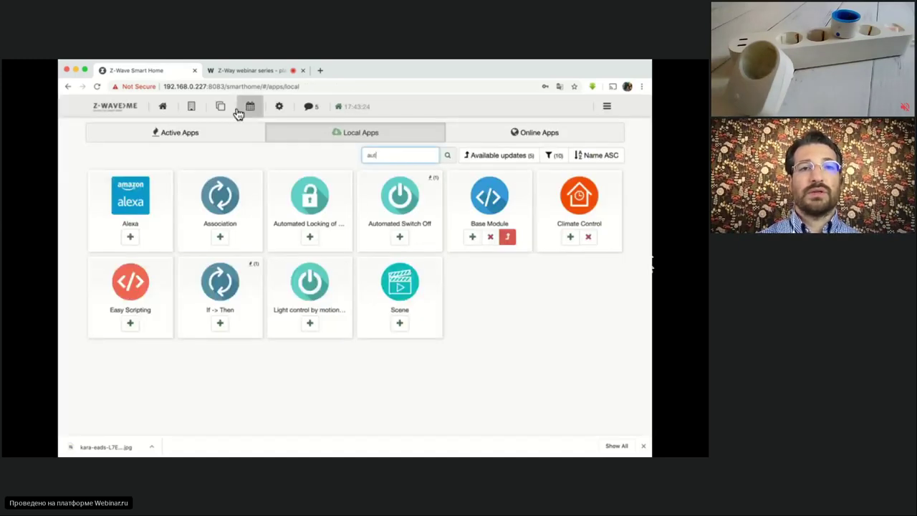
Visit the Elements list, then go to the Apps pages via the main menu.
left_click(214, 111)
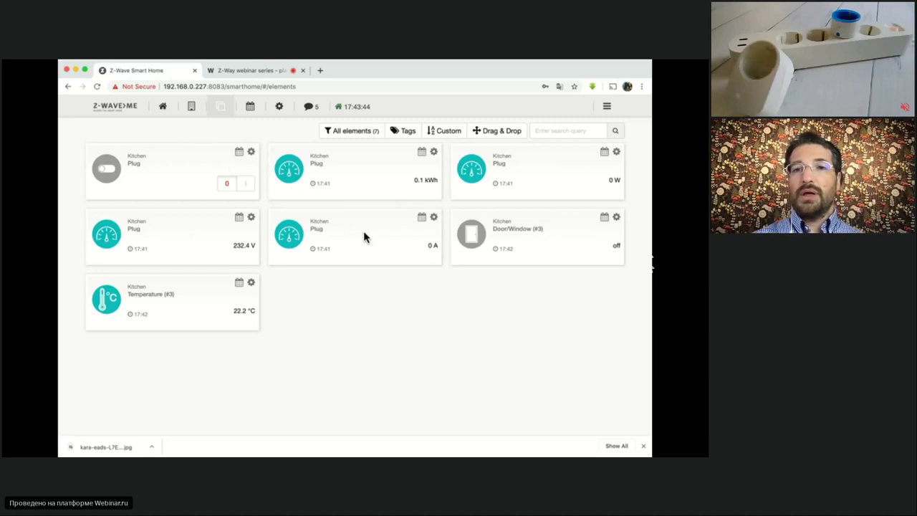
left_click(606, 106)
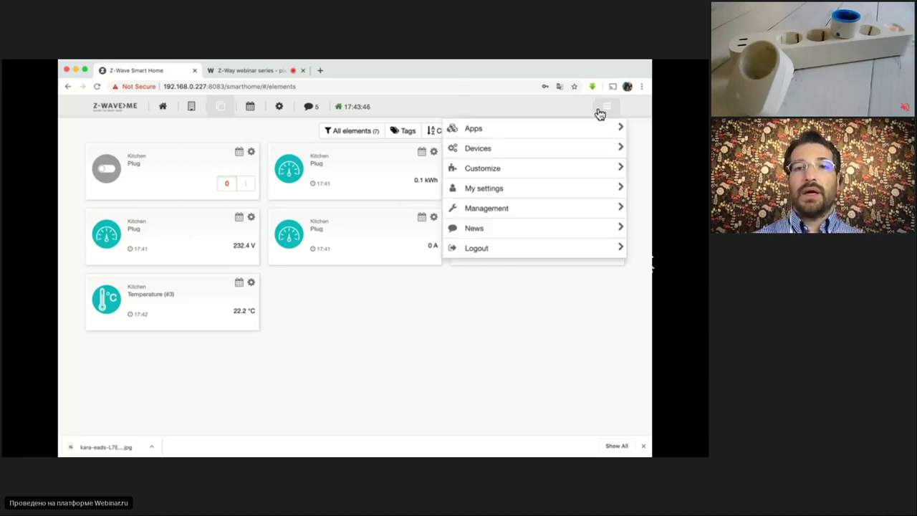
left_click(487, 136)
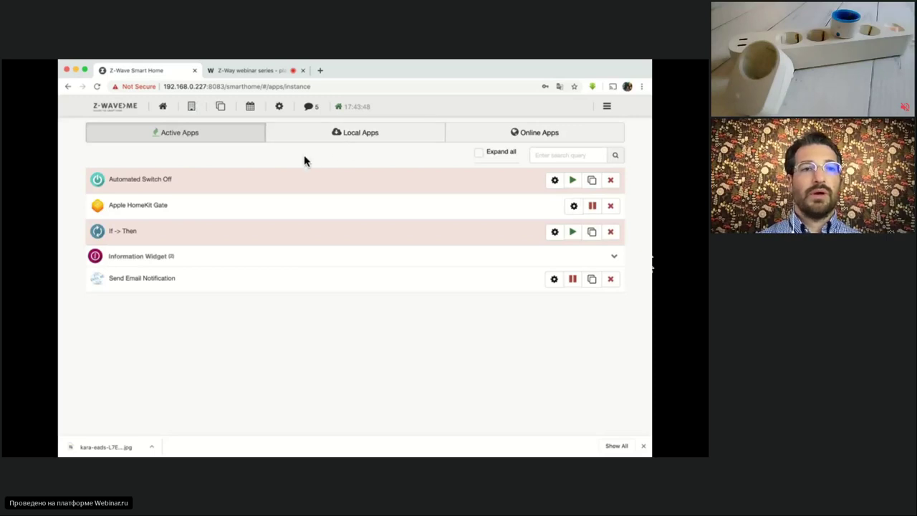
In Local Apps, replace the search text with 'thermo'.
left_click(360, 136)
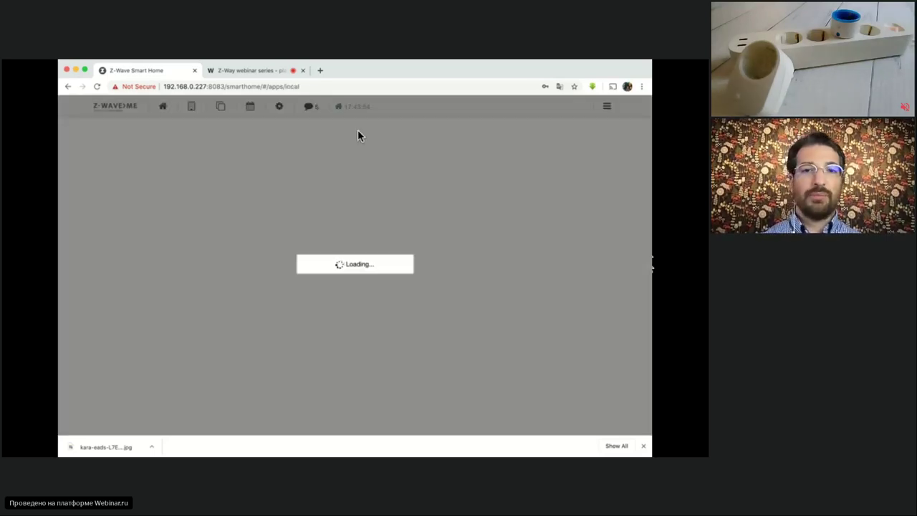
key("BackSpace")
key("BackSpace")
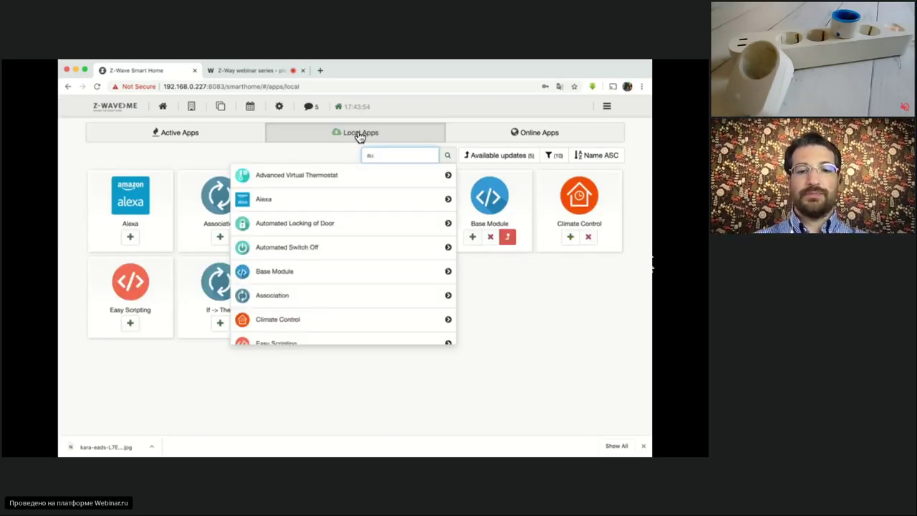
type("thermo")
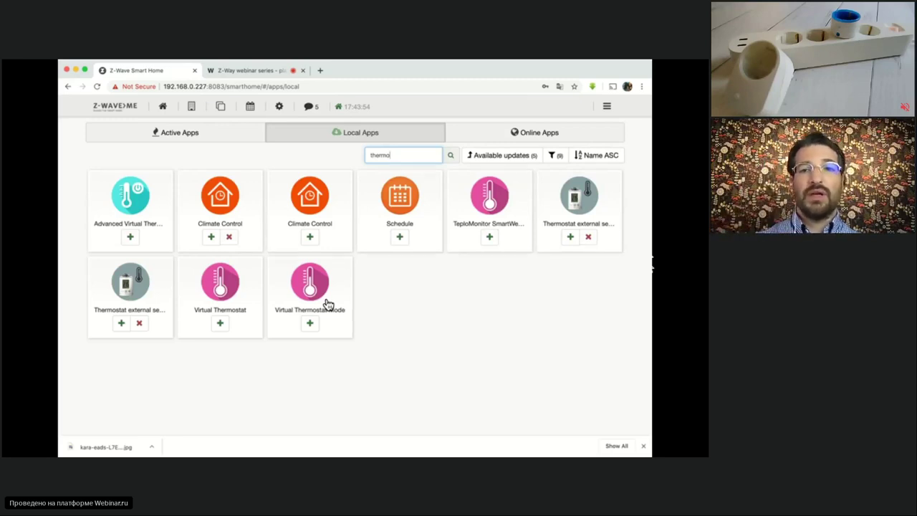
Add Virtual Thermostat using KITCHEN - Plug as switch and KITCHEN - Temperature (#3) as sensor.
left_click(219, 323)
scroll(285, 309, "down", 3)
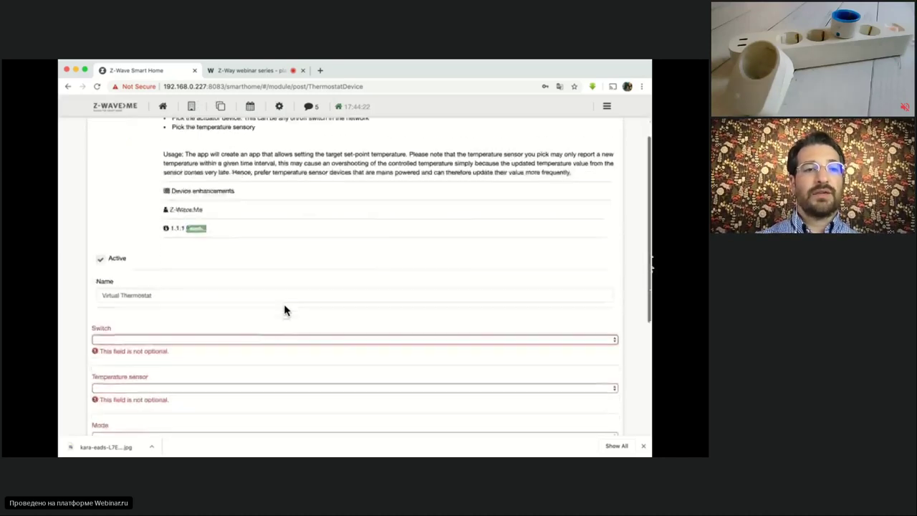
left_click(146, 323)
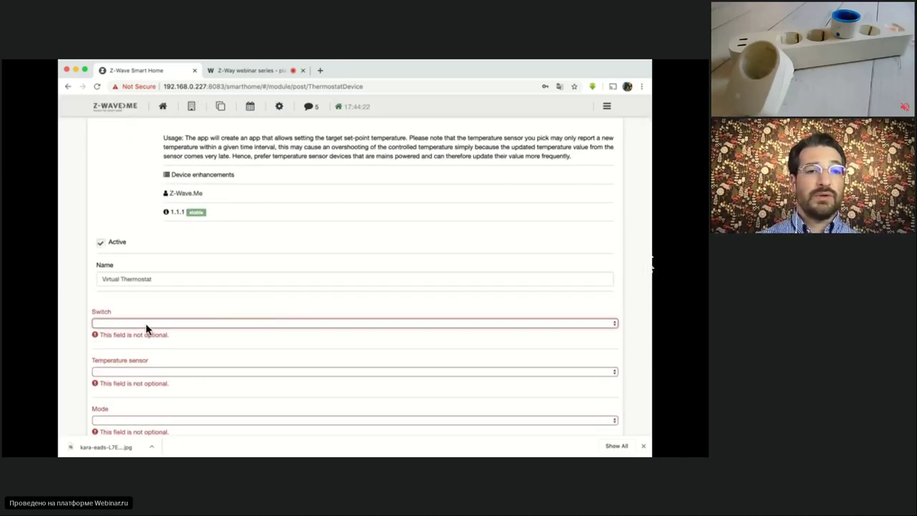
left_click(148, 334)
left_click(127, 355)
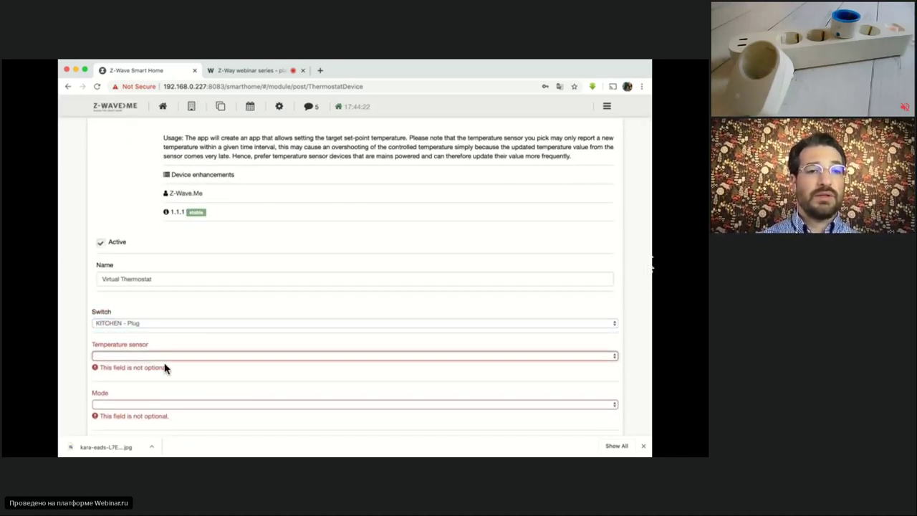
left_click(161, 395)
Set the thermostat mode to Cool and hysteresis to 1, then save the app.
scroll(160, 393, "down", 4)
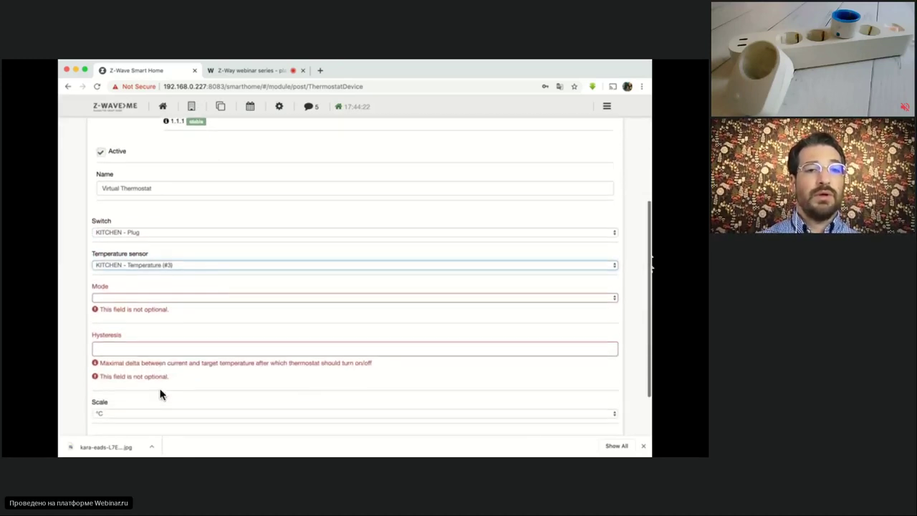
left_click(136, 276)
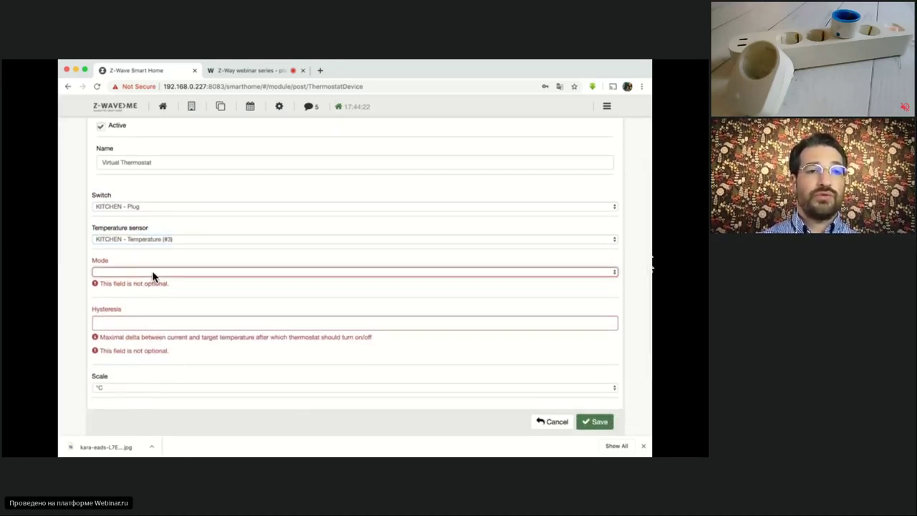
left_click(153, 276)
left_click(135, 309)
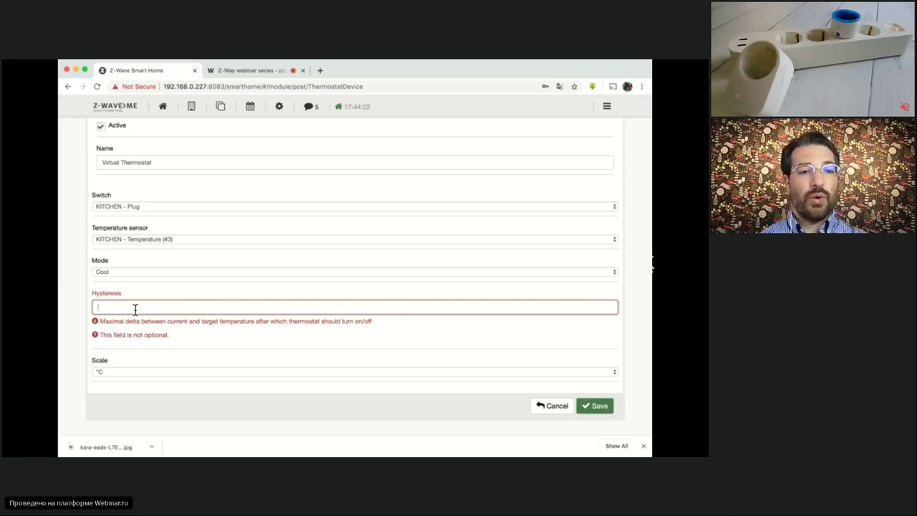
type("1")
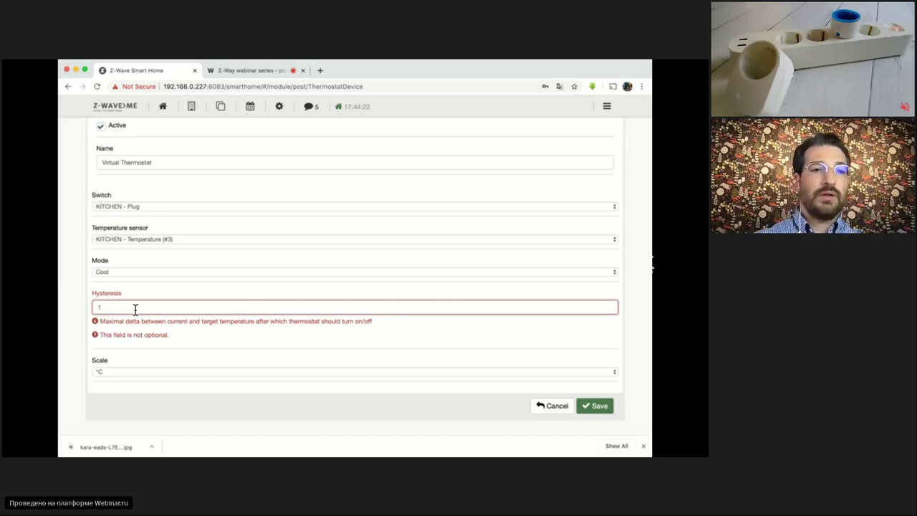
left_click(168, 297)
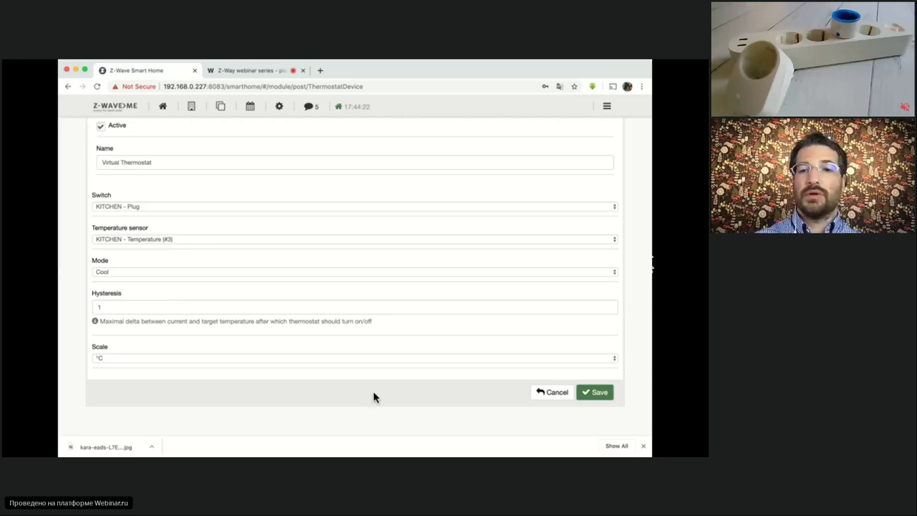
left_click(599, 396)
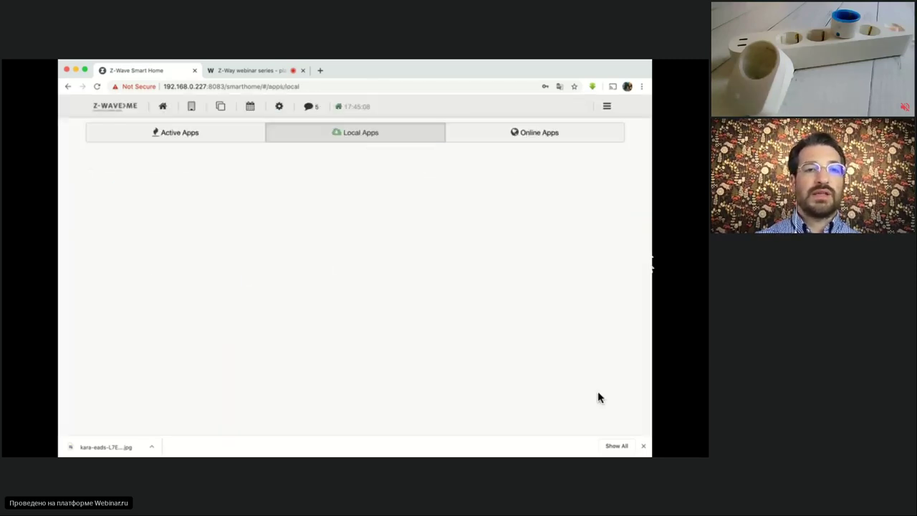
Leave the Virtual Thermostat unassigned to any room and go to the Rooms overview.
left_click(220, 109)
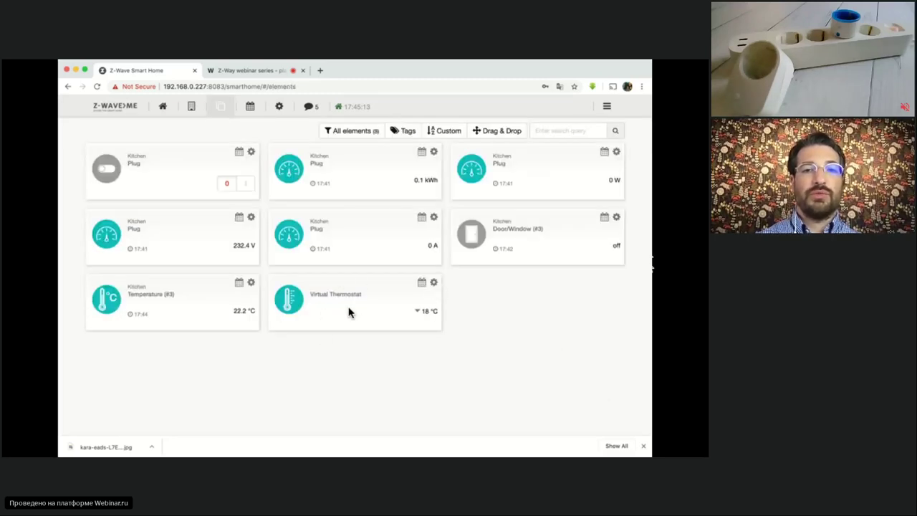
left_click(433, 283)
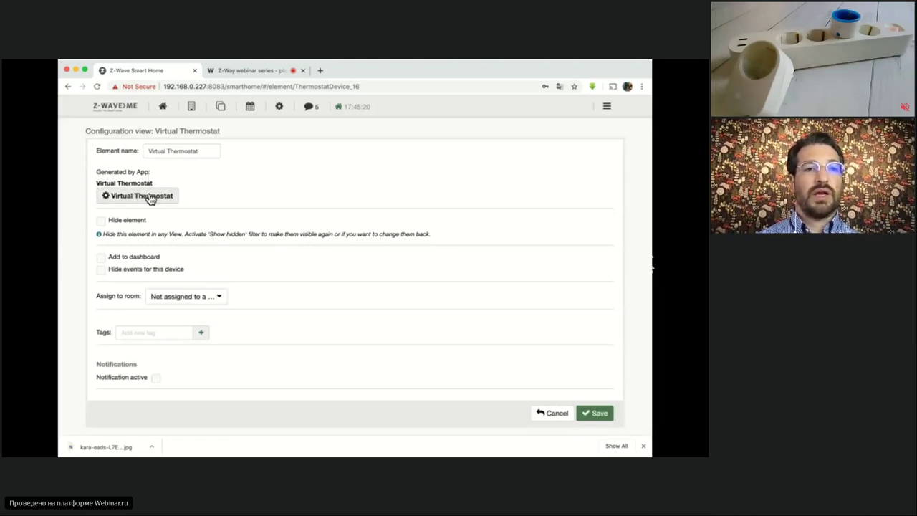
left_click(188, 297)
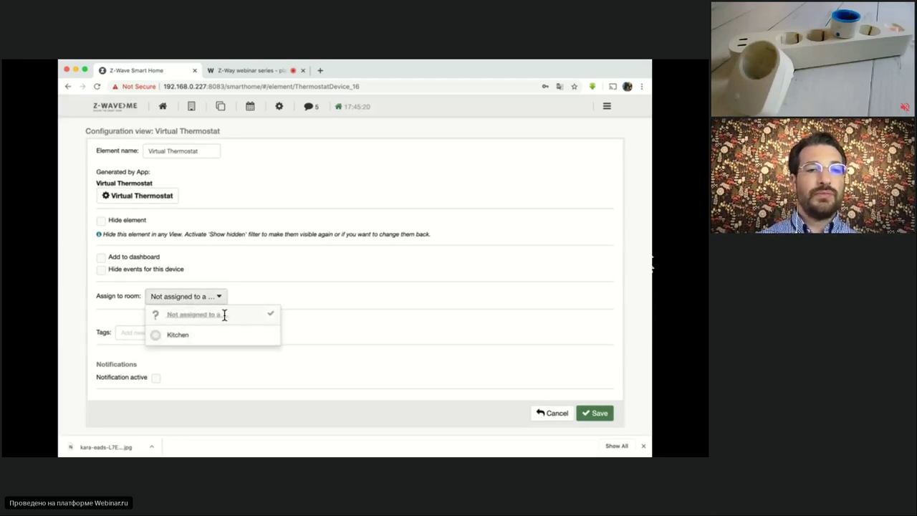
left_click(195, 269)
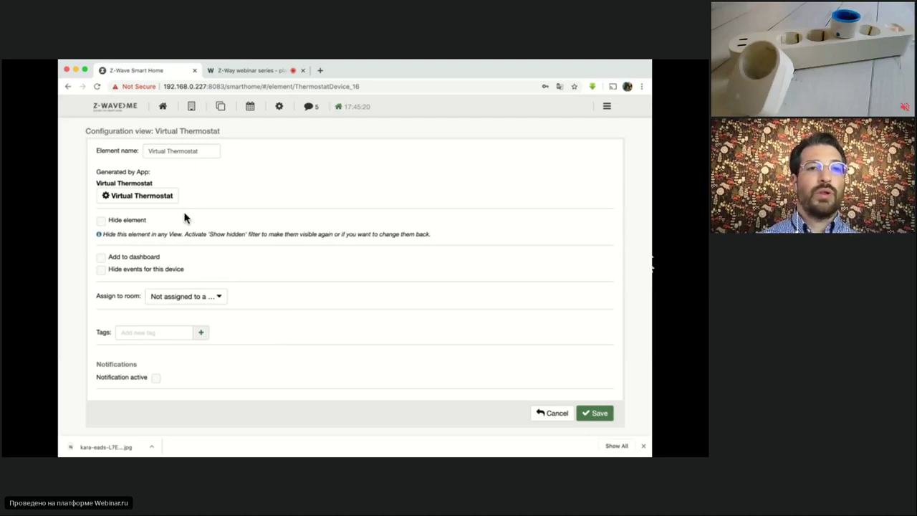
left_click(200, 112)
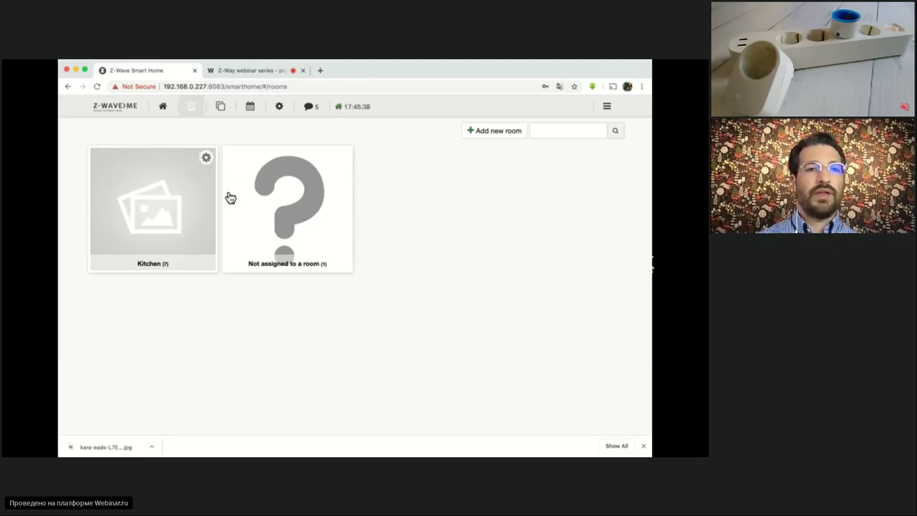
Give the Kitchen room the first kitchen photo as its image and save it.
left_click(206, 158)
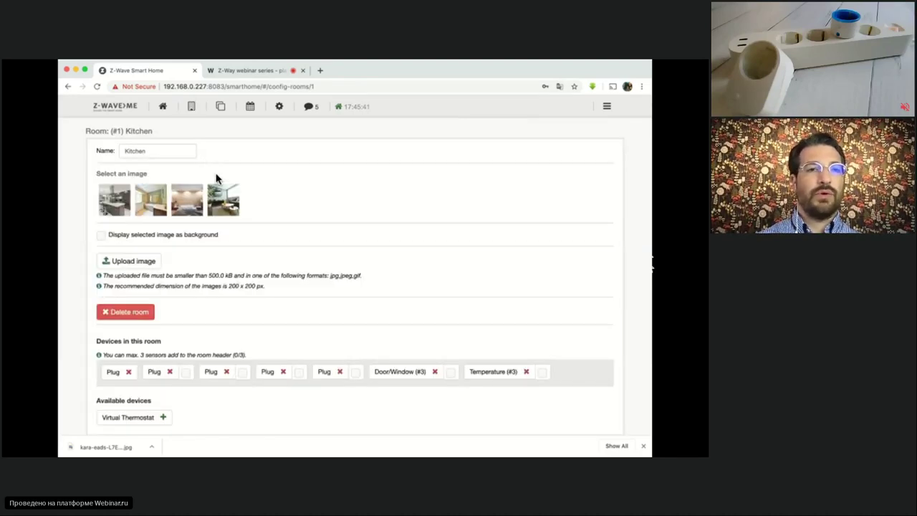
left_click(109, 205)
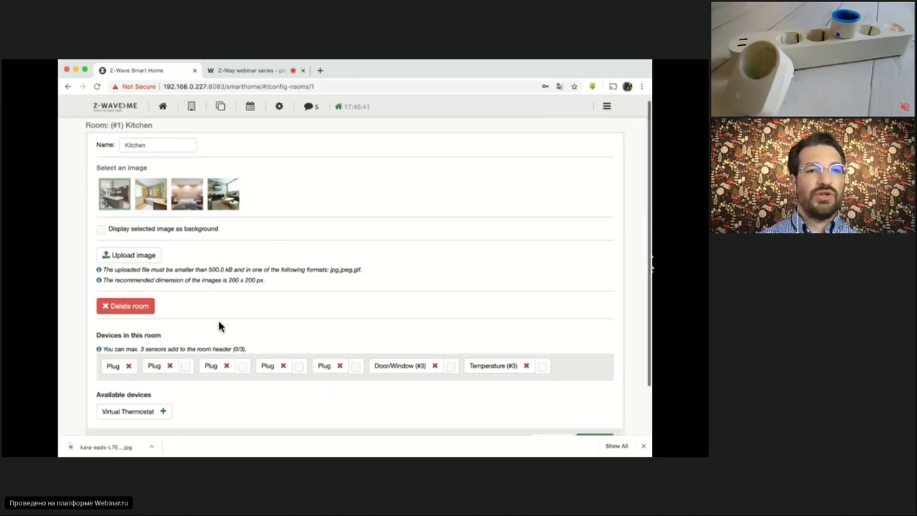
scroll(218, 320, "down", 2)
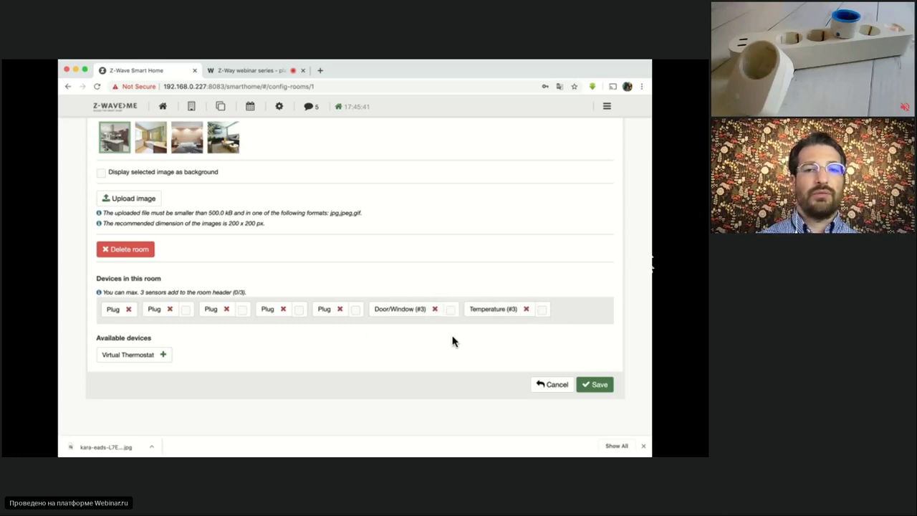
left_click(598, 387)
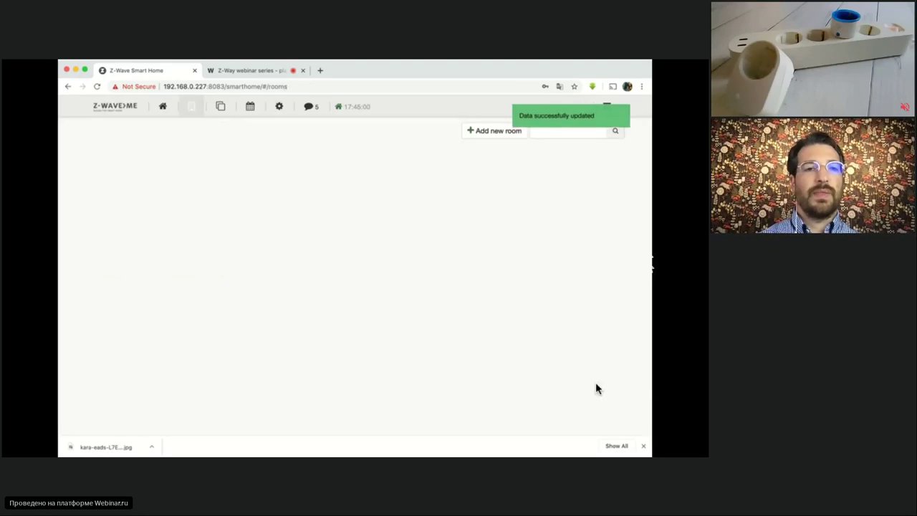
Create room 'Living room' with the uploaded sofa photo and the Virtual Thermostat, and save.
left_click(487, 132)
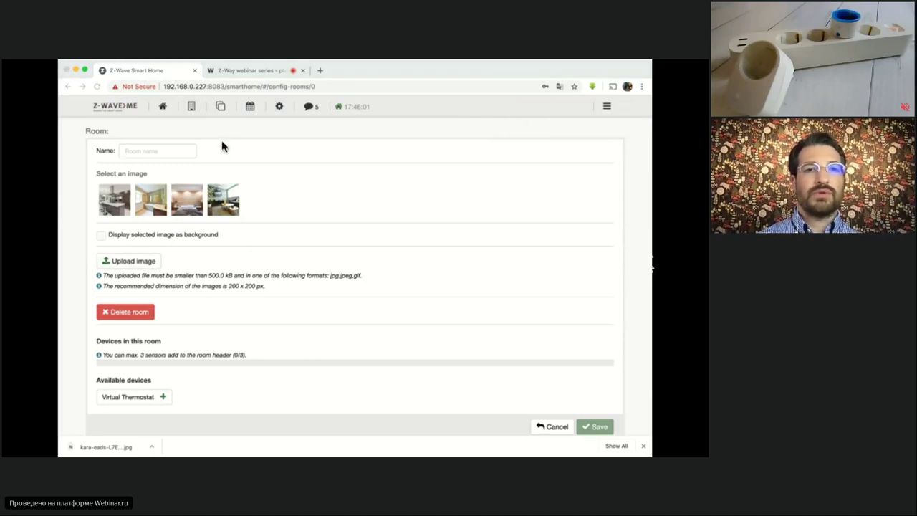
left_click(598, 303)
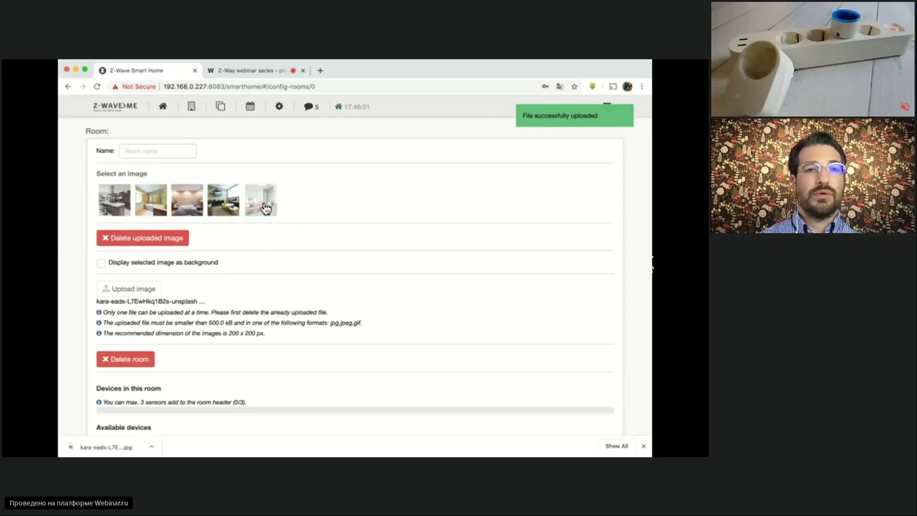
left_click(260, 200)
scroll(215, 308, "down", 2)
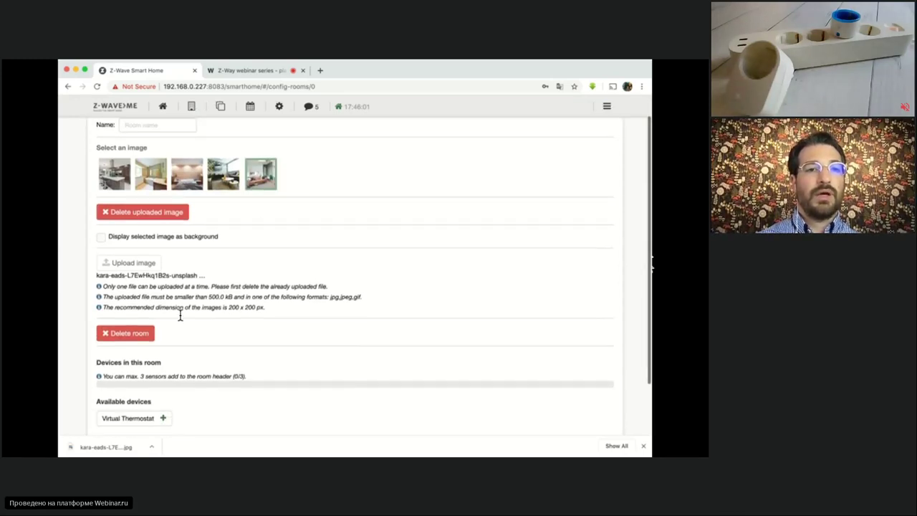
scroll(179, 313, "up", 2)
left_click(150, 149)
type("Living room")
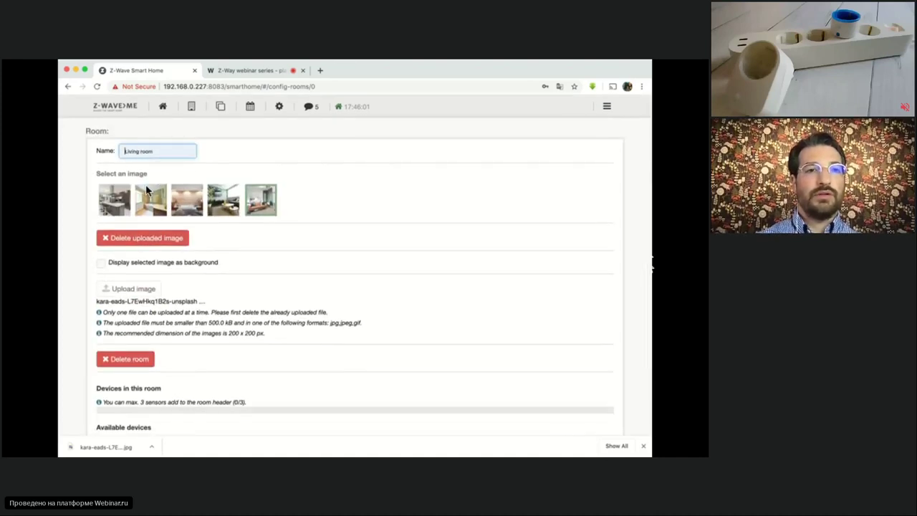
scroll(292, 313, "down", 3)
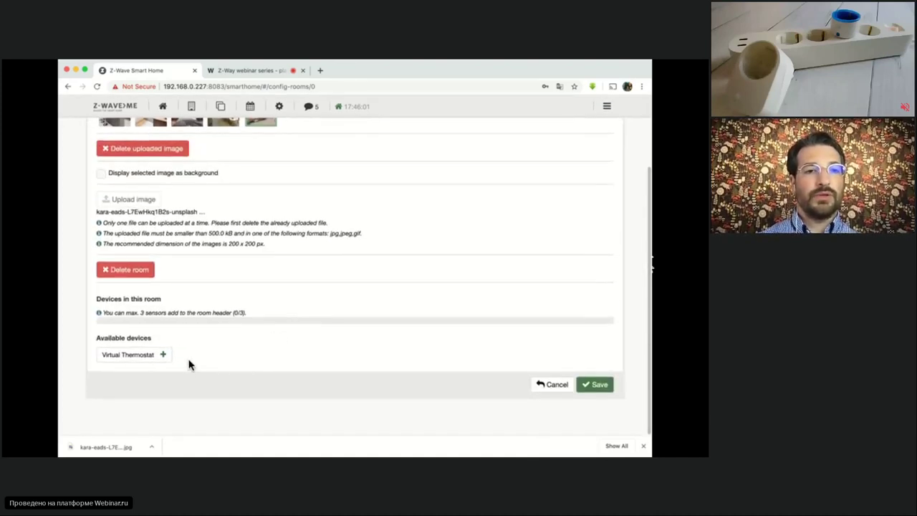
left_click(141, 358)
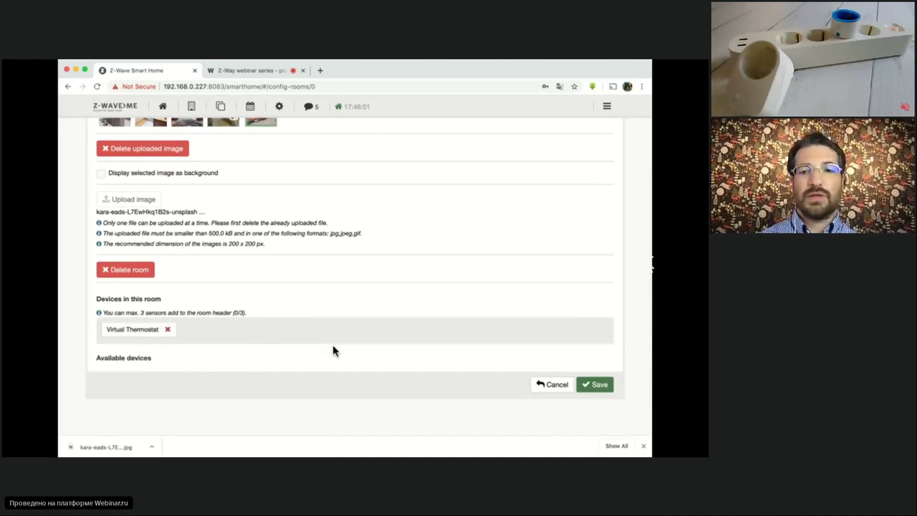
left_click(600, 385)
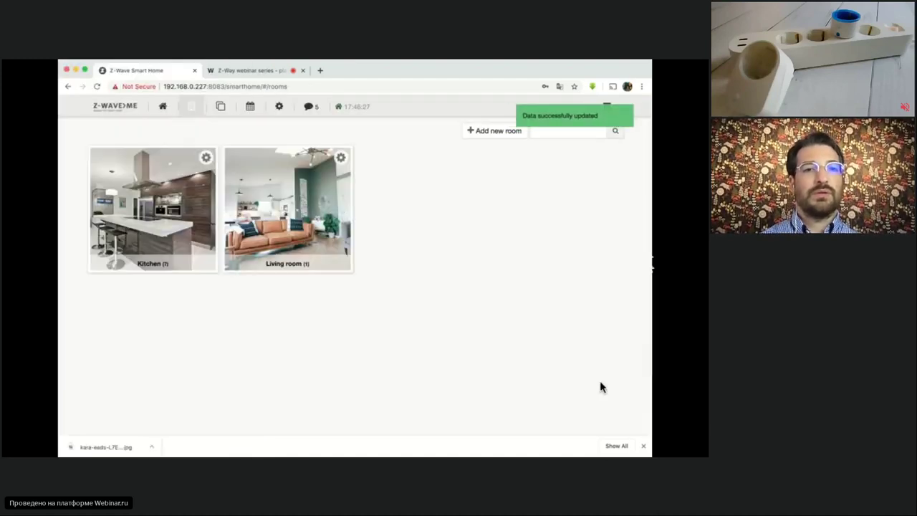
Open the Living room page, then switch to the Kitchen room through the room list.
left_click(299, 228)
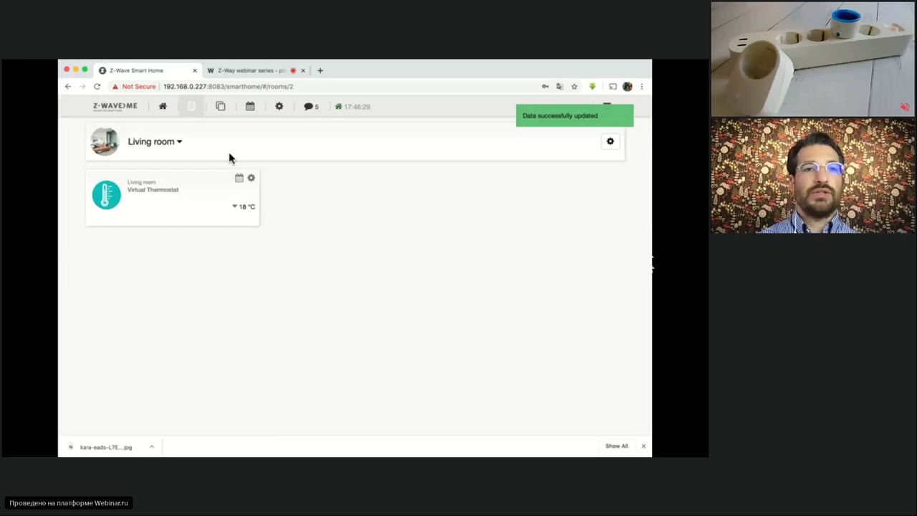
left_click(179, 141)
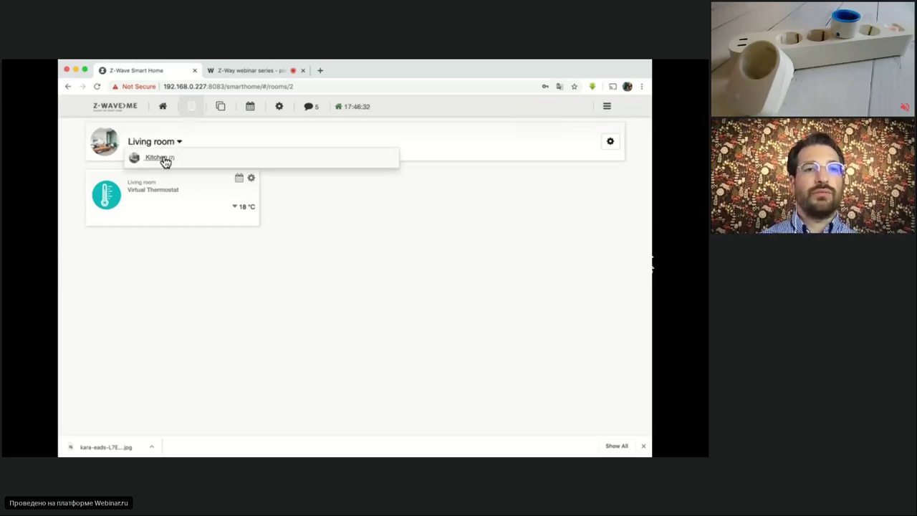
left_click(164, 158)
left_click(160, 143)
Enable 'Display selected image as background' for the Living room, save, and reopen its page.
left_click(159, 156)
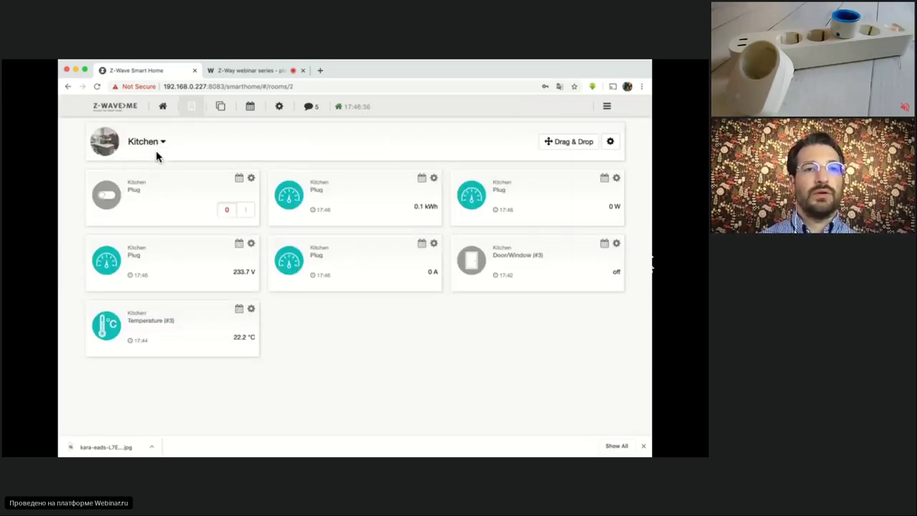
left_click(611, 142)
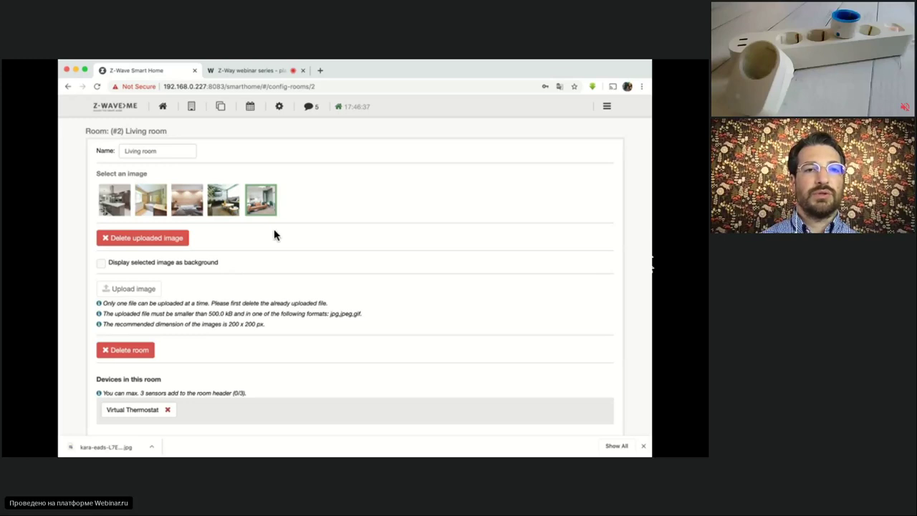
left_click(101, 263)
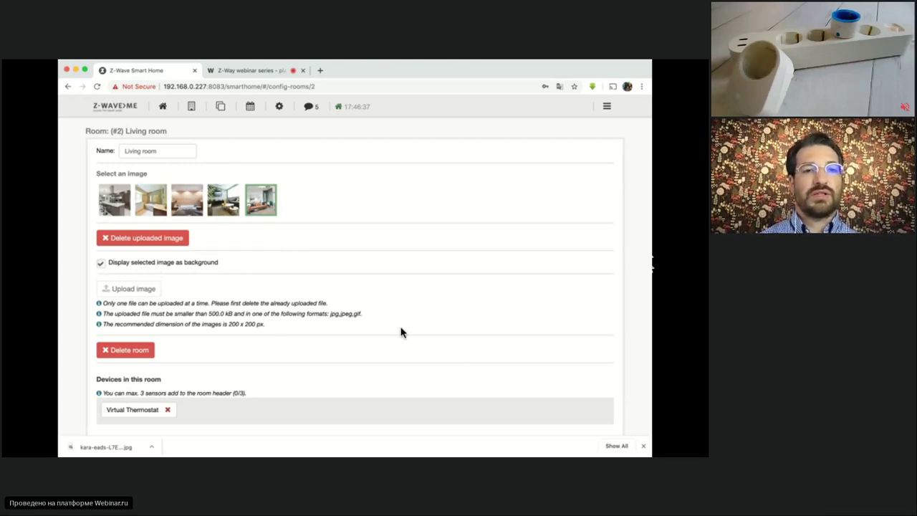
scroll(501, 374, "down", 2)
left_click(599, 385)
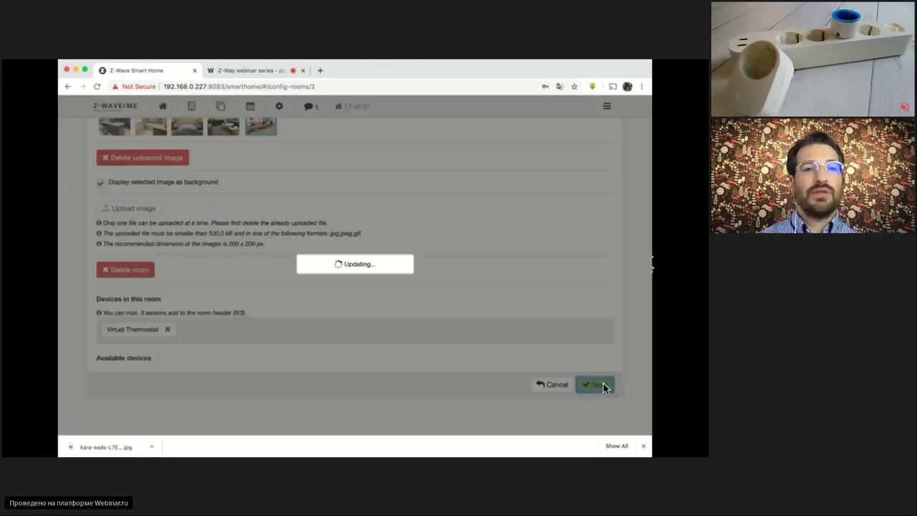
left_click(310, 201)
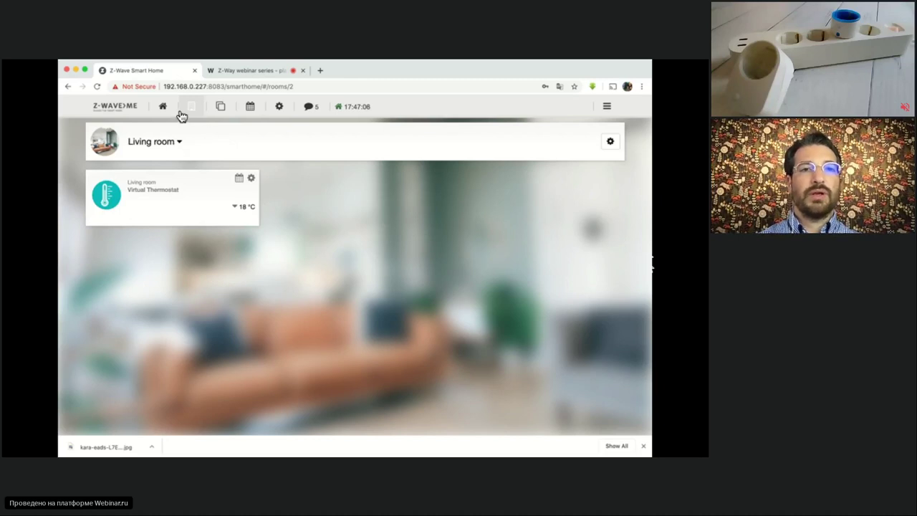
Save the Virtual Thermostat's settings with dashboard display enabled.
left_click(251, 179)
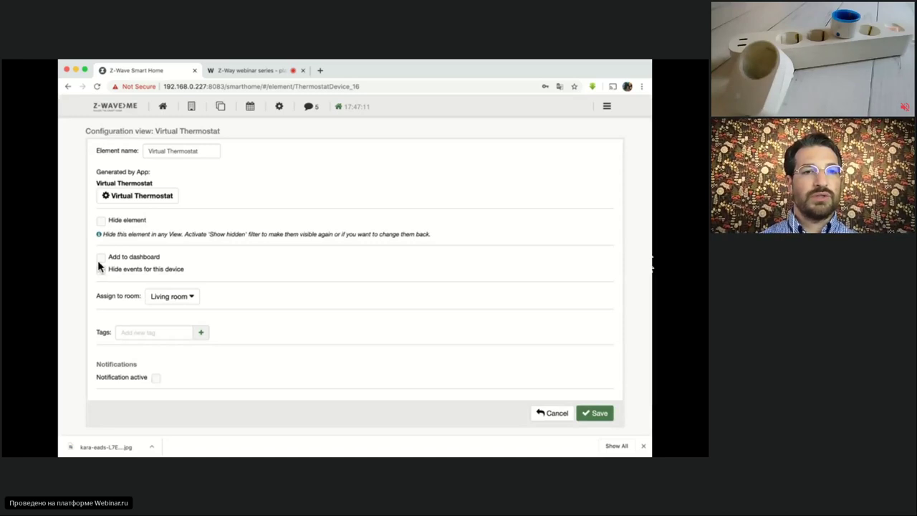
left_click(597, 414)
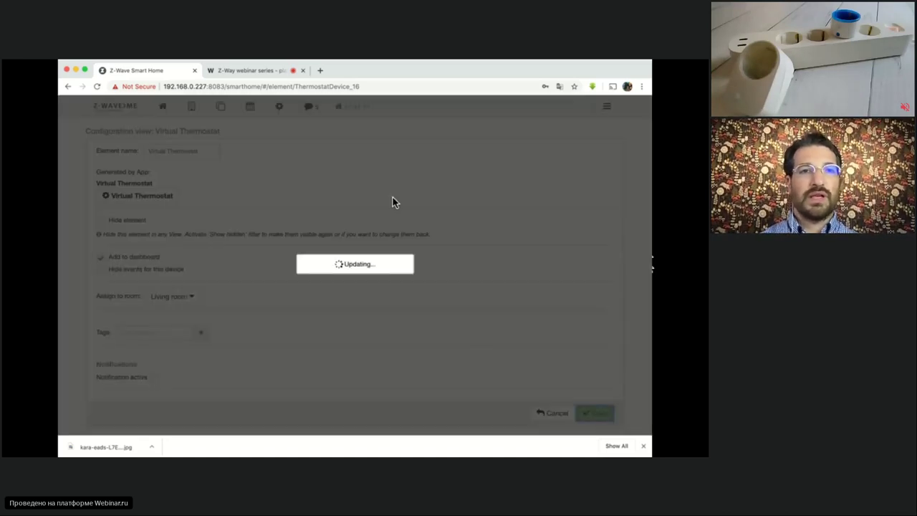
left_click(220, 107)
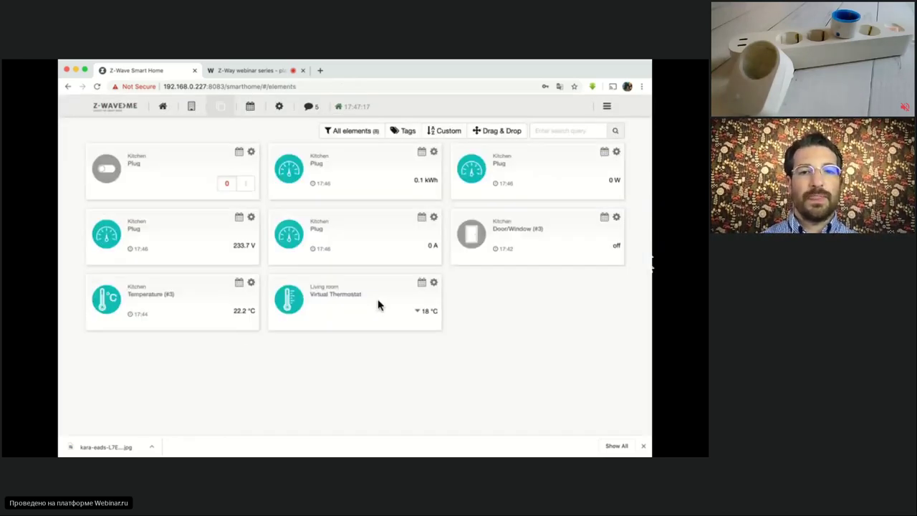
Tick 'Add to dashboard' for the Temperature (#3) sensor and save it.
left_click(251, 283)
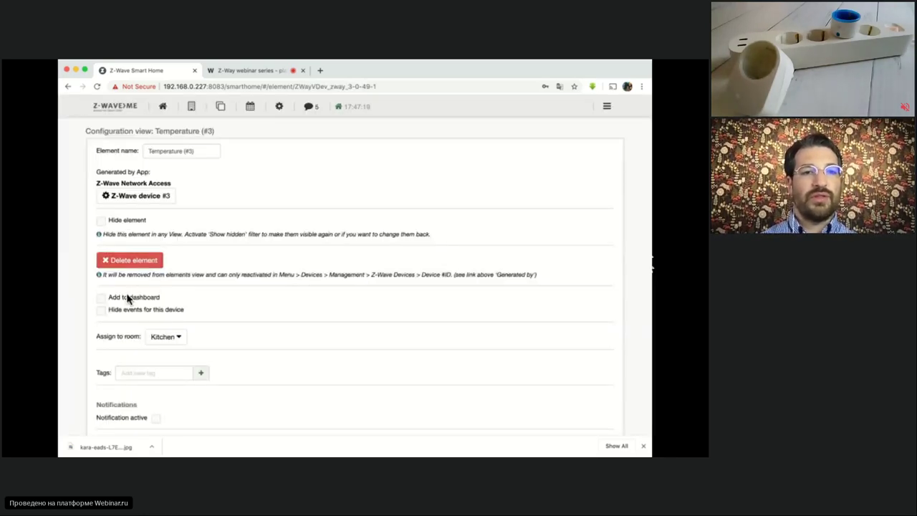
left_click(128, 297)
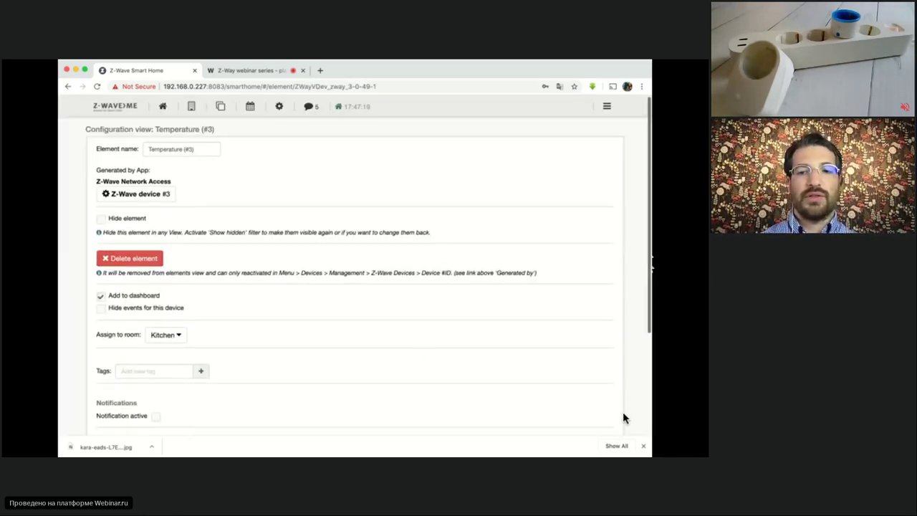
scroll(620, 412, "down", 3)
left_click(597, 345)
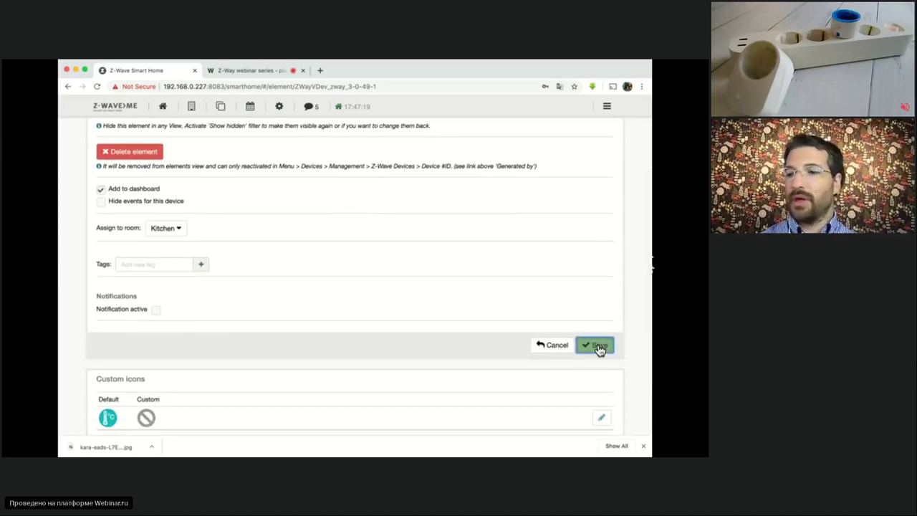
left_click(642, 447)
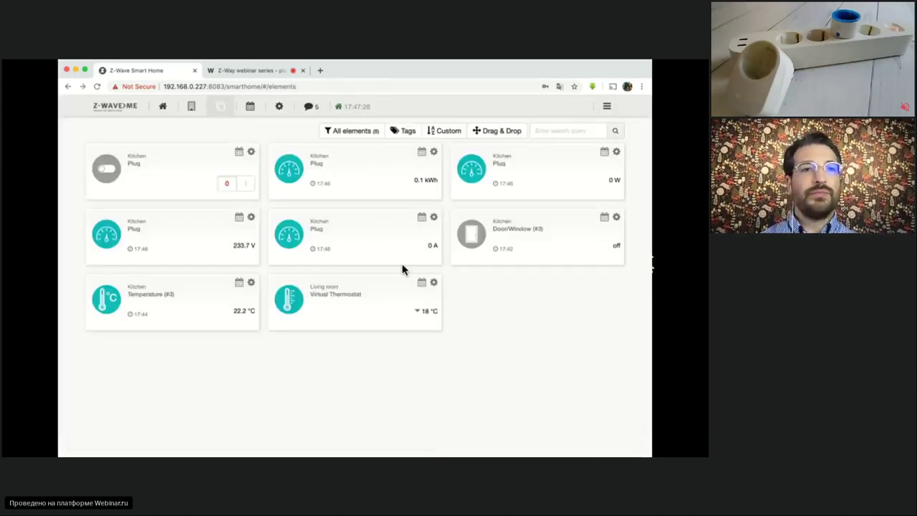
On the dashboard, lower the Virtual Thermostat setpoint to 12 °C.
left_click(160, 109)
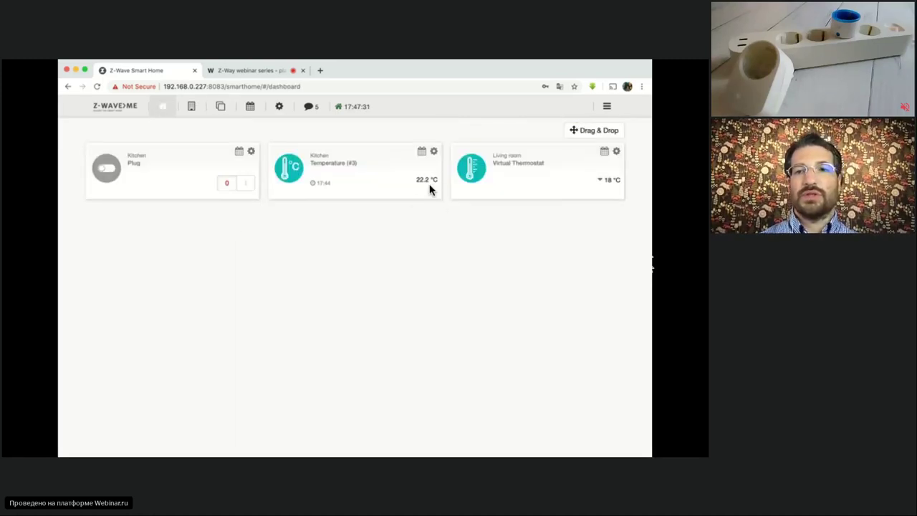
left_click(607, 180)
left_click_drag(340, 180, 282, 199)
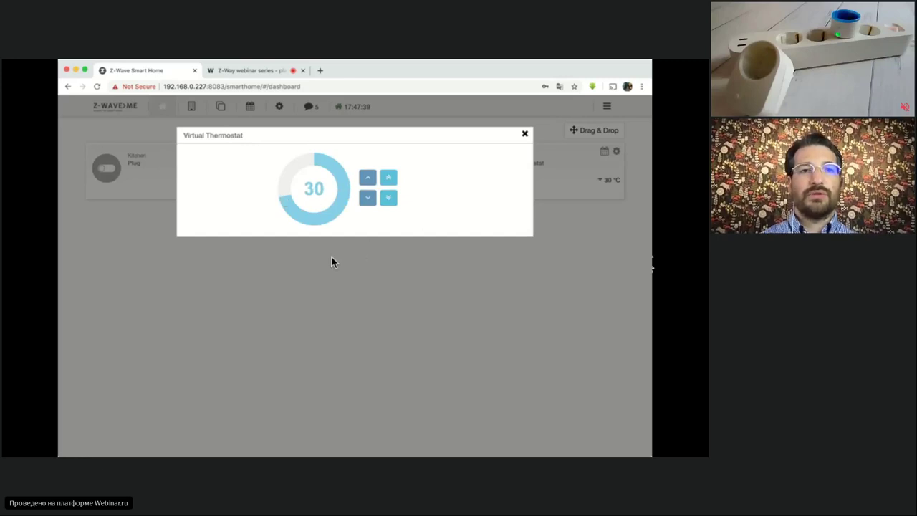
left_click(525, 134)
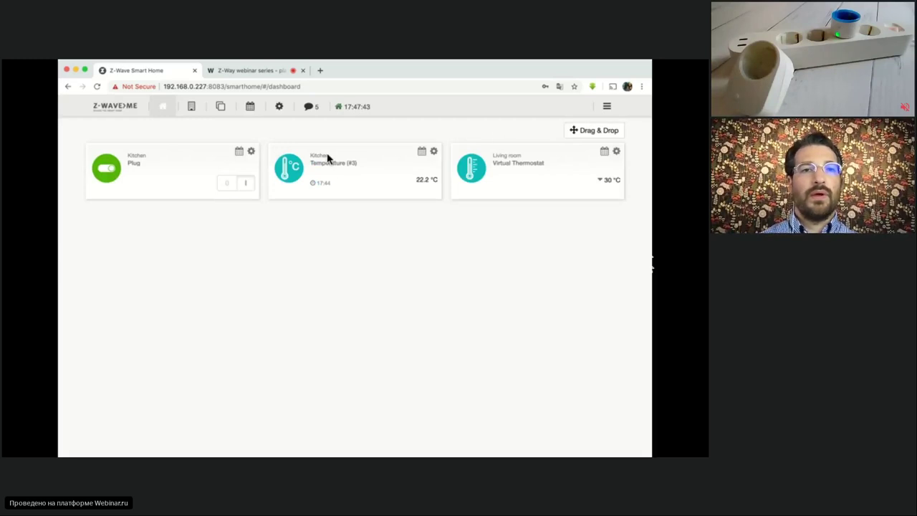
Adjust the thermostat setpoint through 18, 22, 23 and 24 °C, settling on 19 °C.
left_click(611, 181)
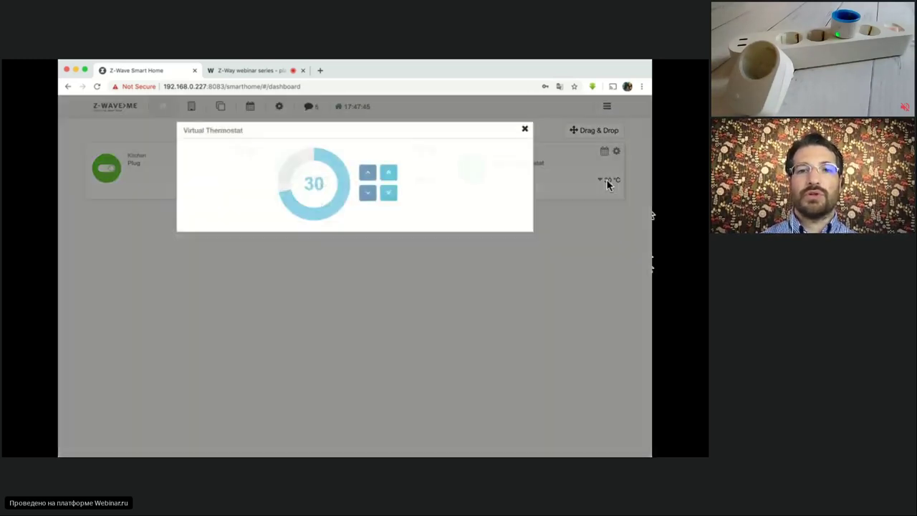
left_click(334, 212)
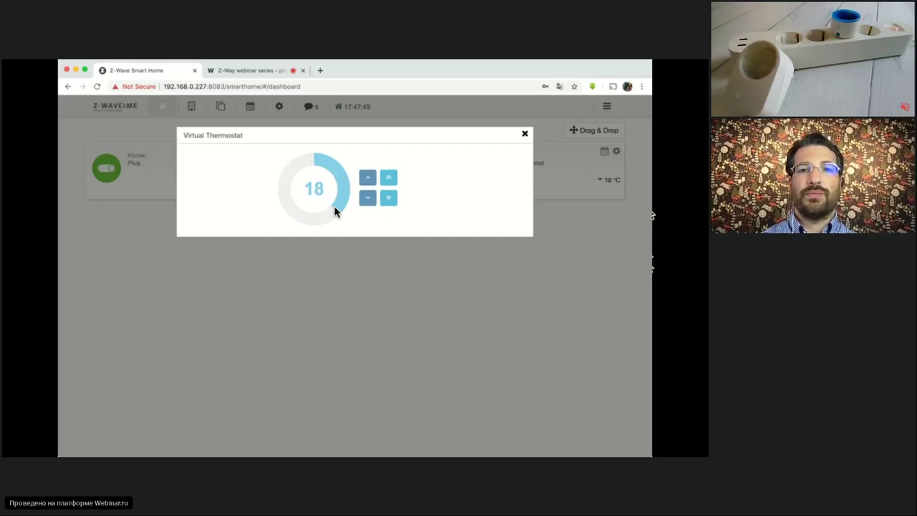
left_click_drag(348, 135, 399, 237)
left_click(406, 220)
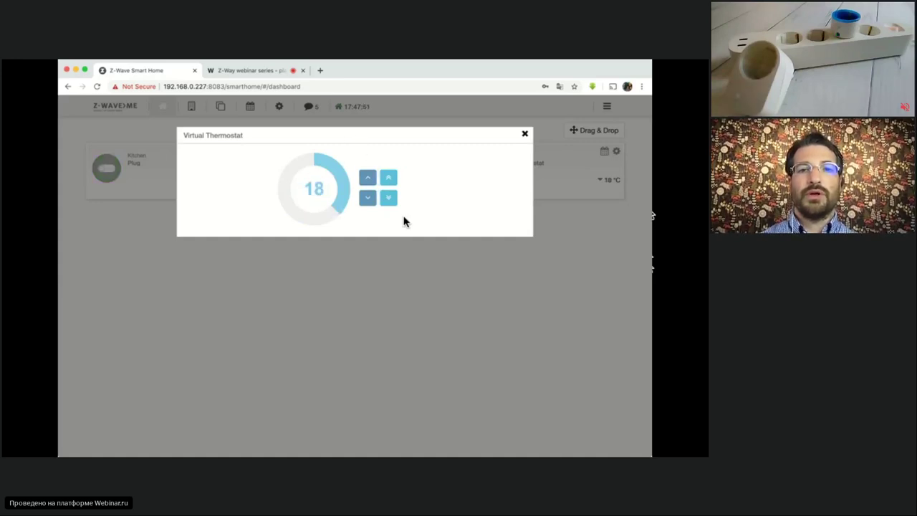
left_click(317, 217)
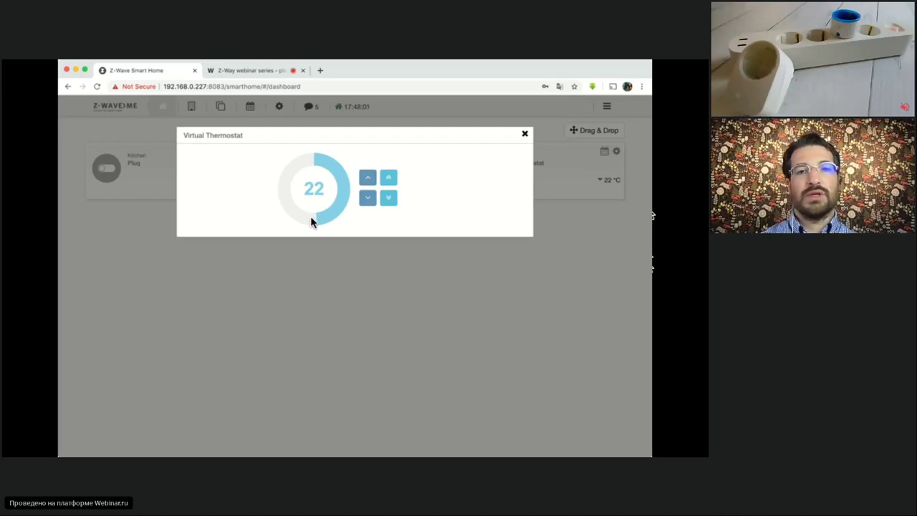
left_click(311, 221)
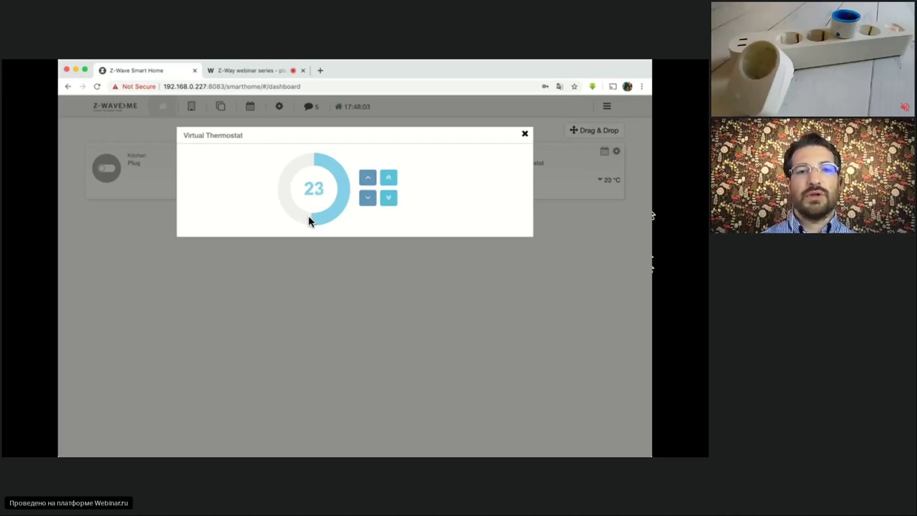
left_click(308, 220)
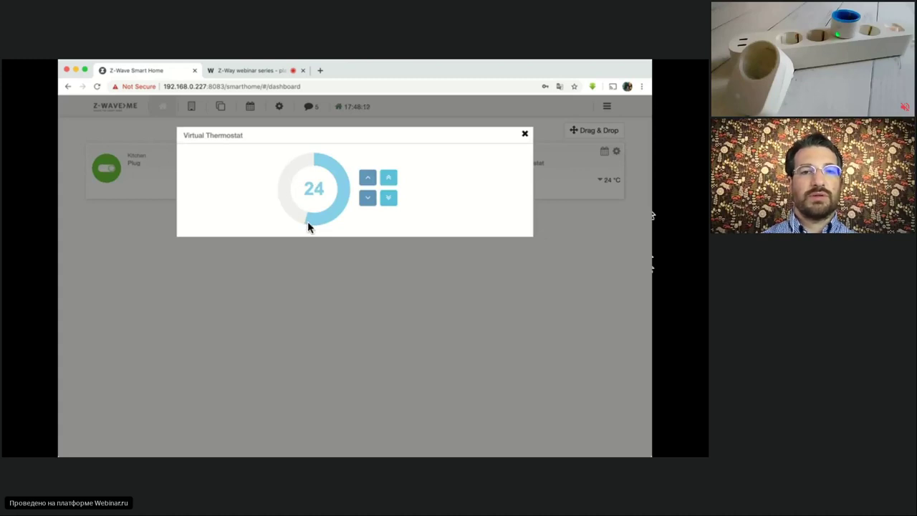
left_click_drag(327, 213, 329, 209)
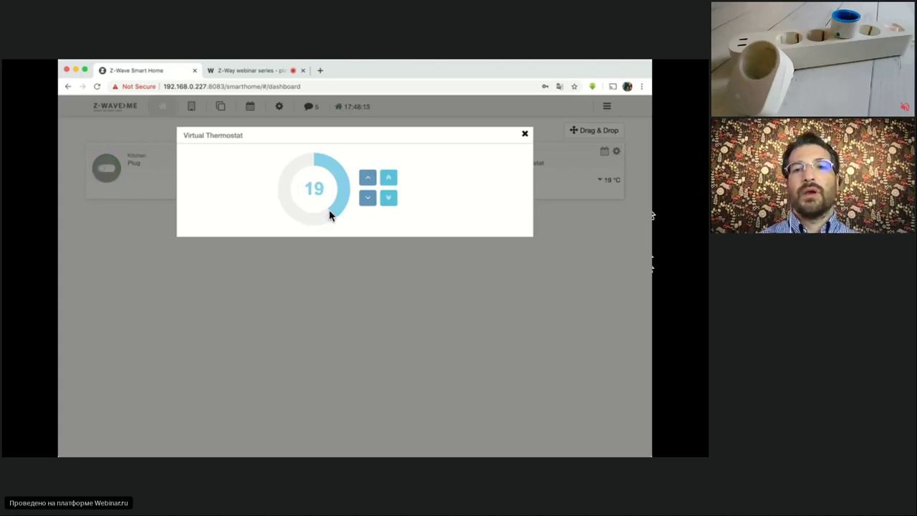
left_click(524, 135)
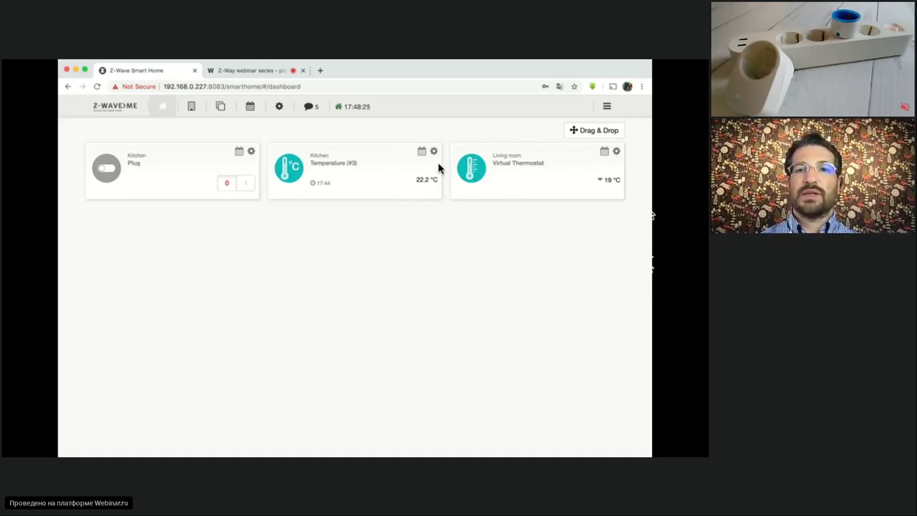
Open Apps > Local Apps and delete the 'thermo' search so all 60 apps appear.
left_click(607, 108)
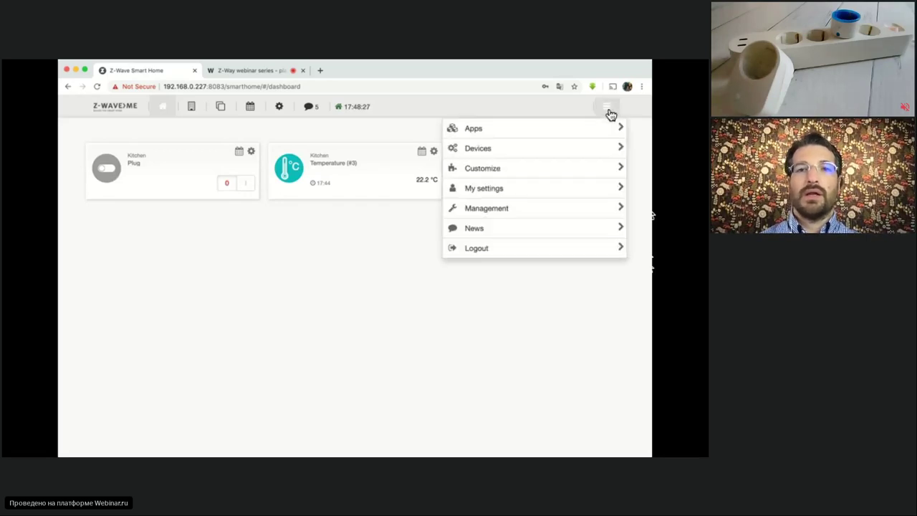
left_click(474, 132)
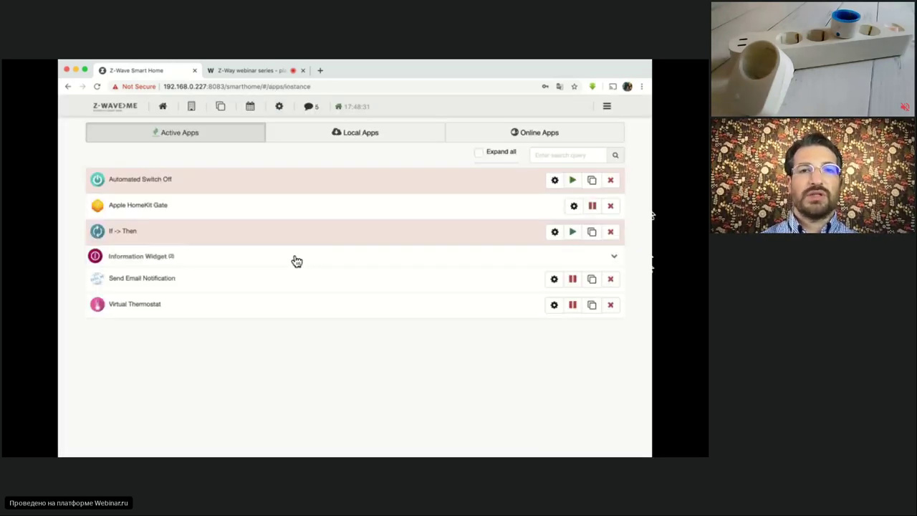
left_click(348, 133)
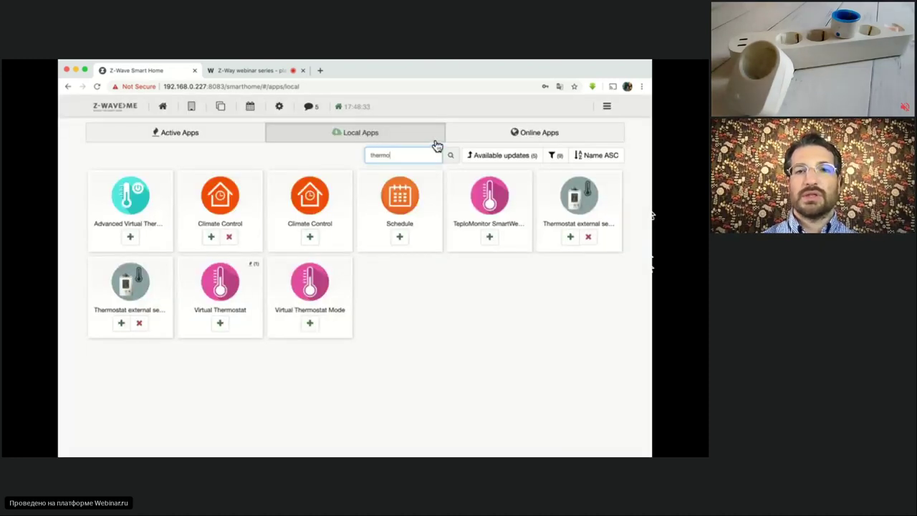
double_click(412, 150)
key("BackSpace")
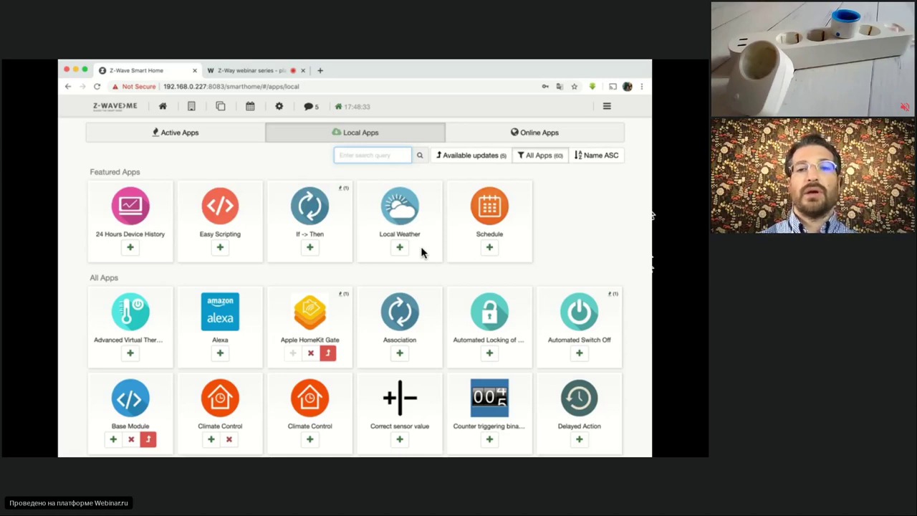
left_click(487, 247)
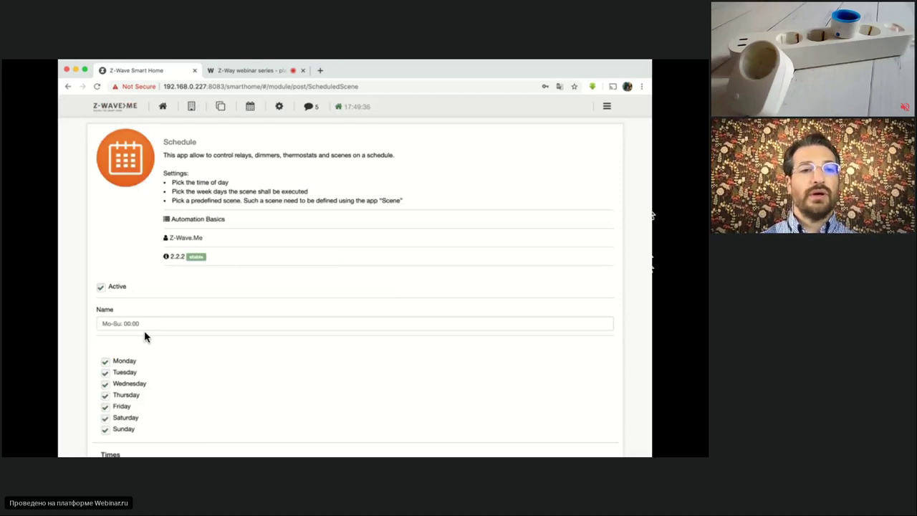
scroll(144, 331, "down", 5)
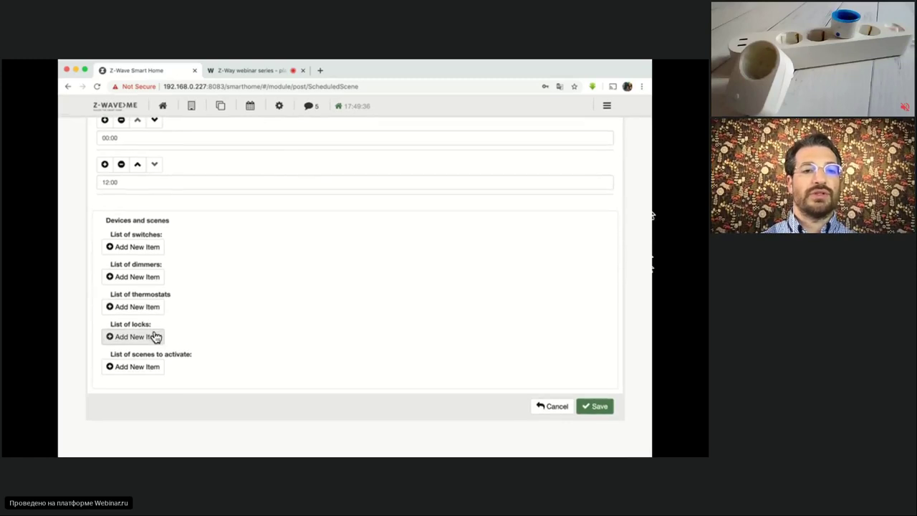
scroll(154, 336, "up", 4)
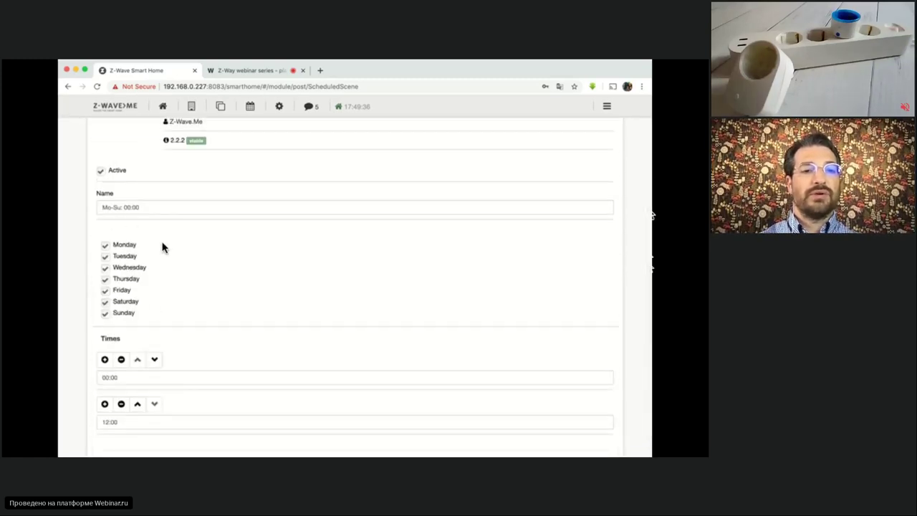
scroll(136, 312, "up", 1)
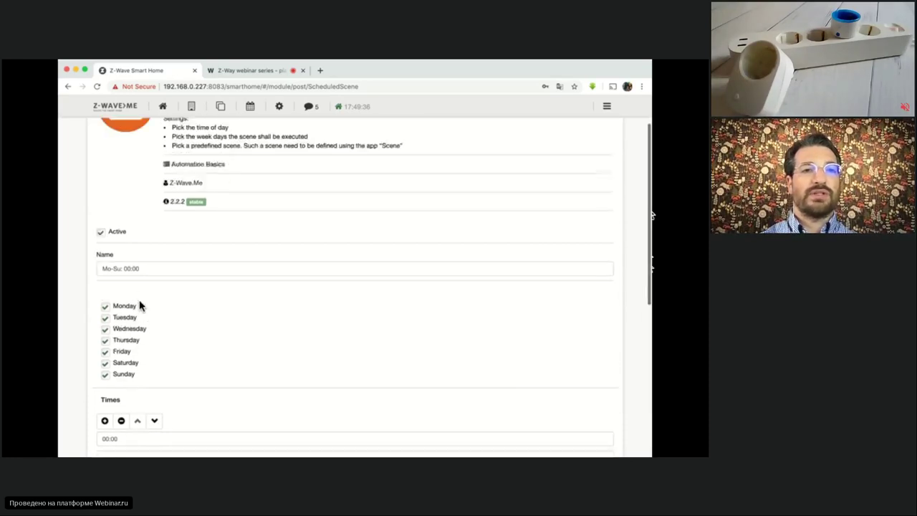
scroll(139, 304, "up", 1)
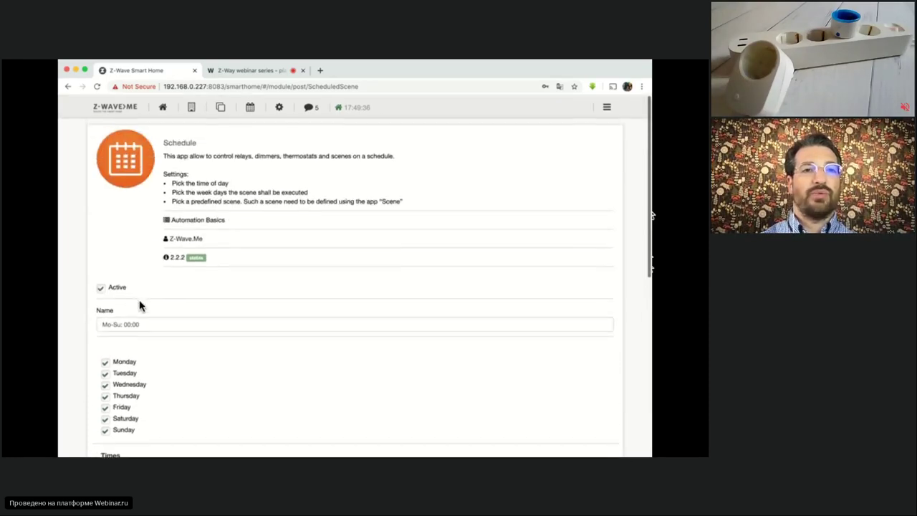
left_click(67, 86)
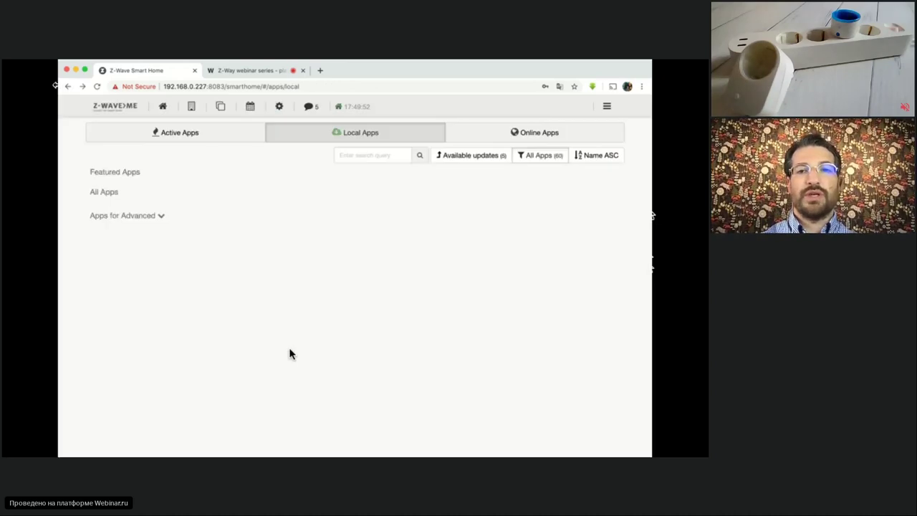
scroll(316, 347, "down", 1)
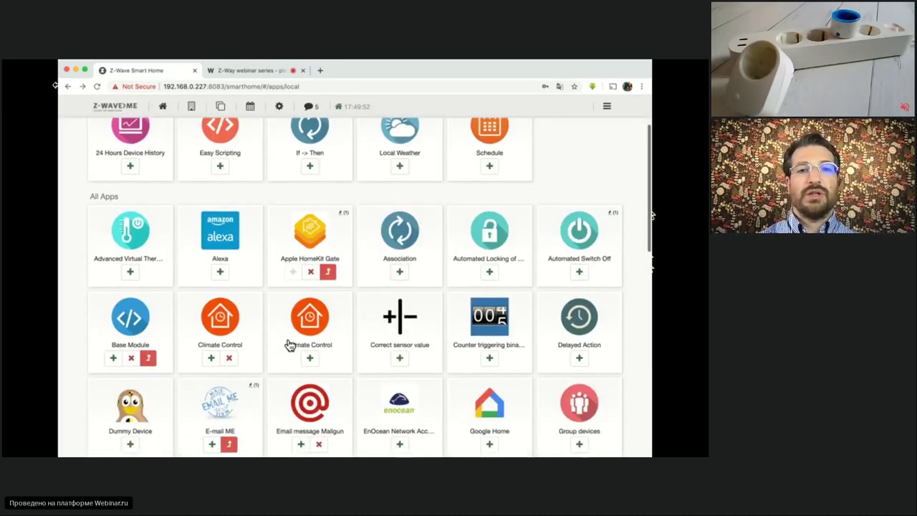
scroll(290, 345, "down", 1)
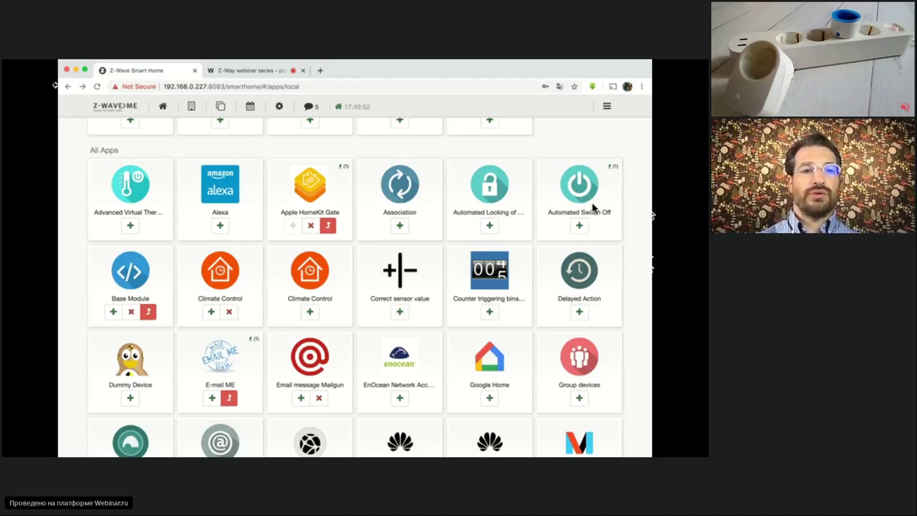
scroll(239, 358, "down", 1)
scroll(239, 359, "down", 1)
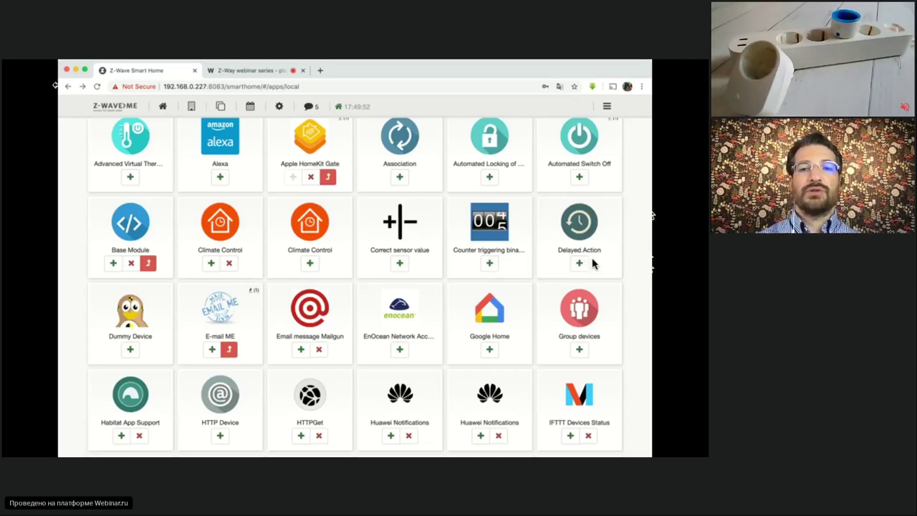
scroll(608, 245, "down", 1)
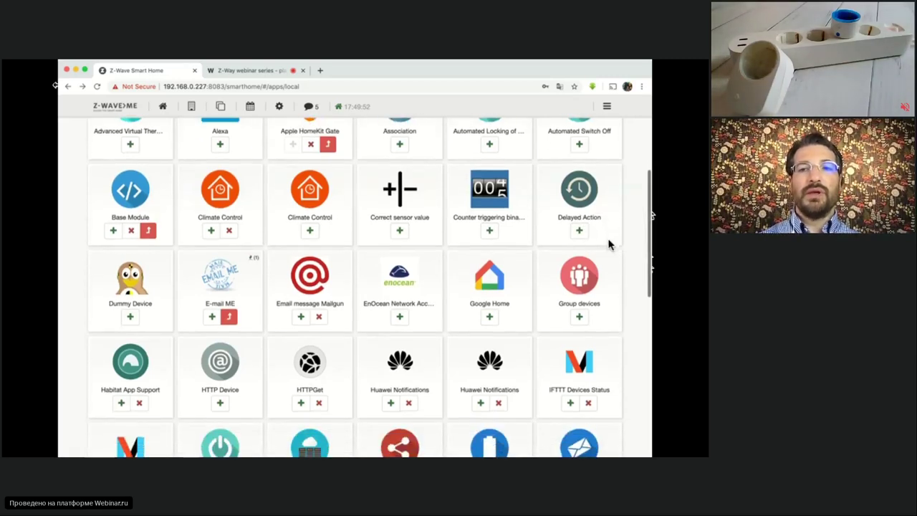
scroll(608, 244, "down", 1)
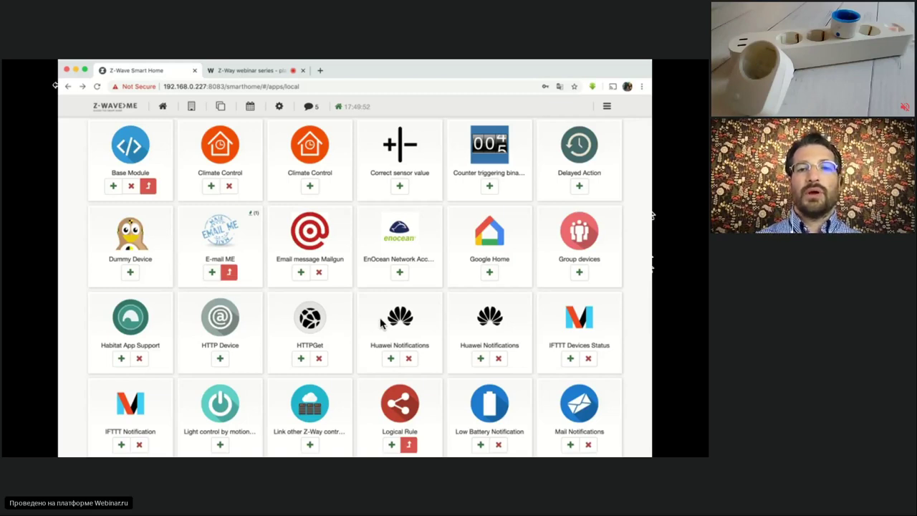
left_click(400, 276)
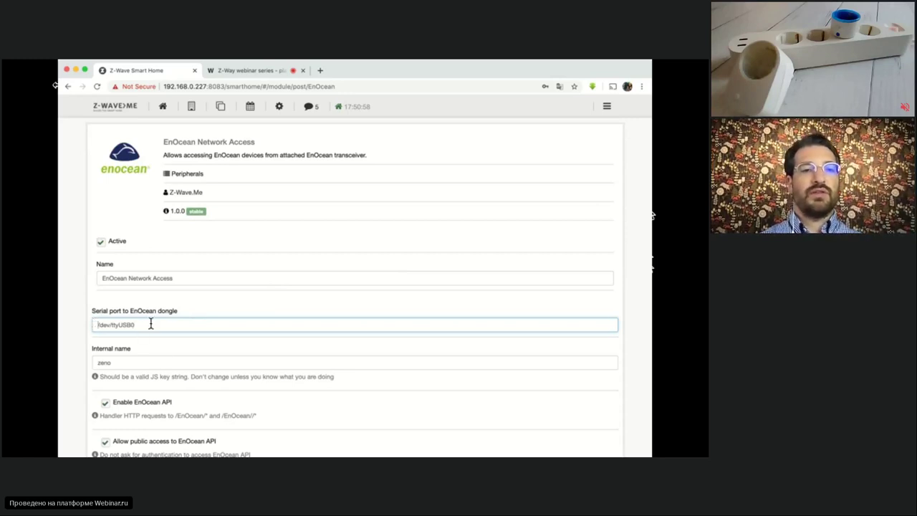
scroll(159, 358, "down", 1)
scroll(159, 358, "down", 3)
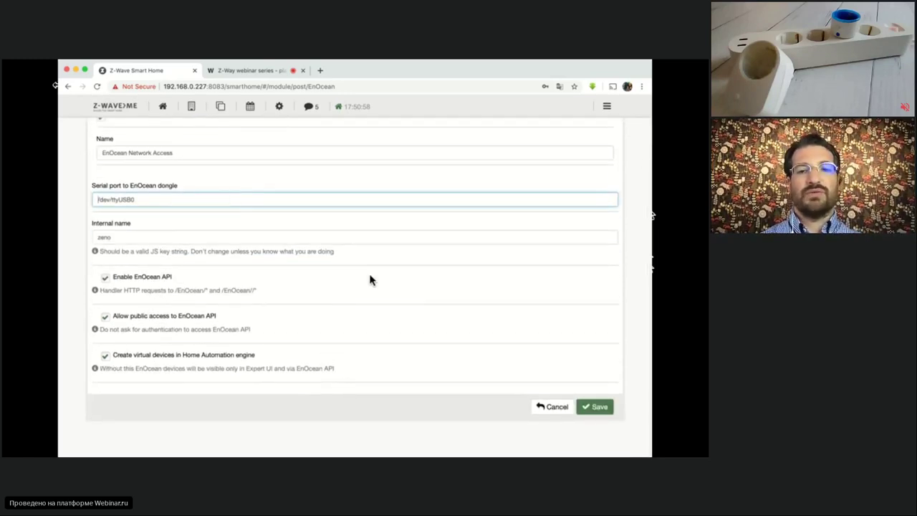
scroll(543, 270, "up", 4)
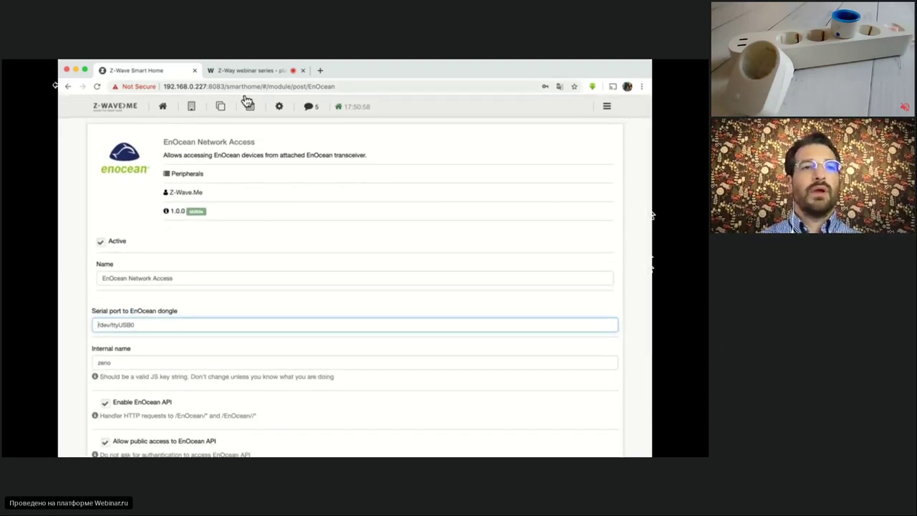
left_click(66, 86)
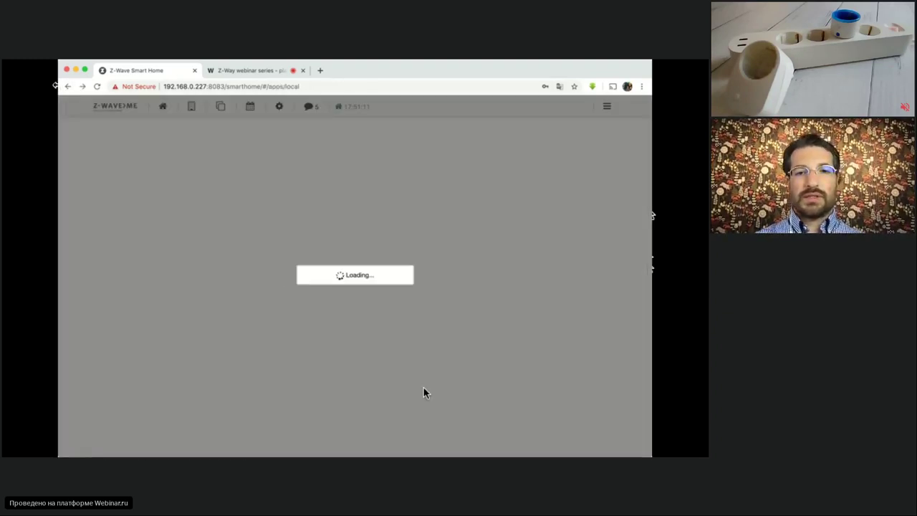
scroll(488, 349, "down", 5)
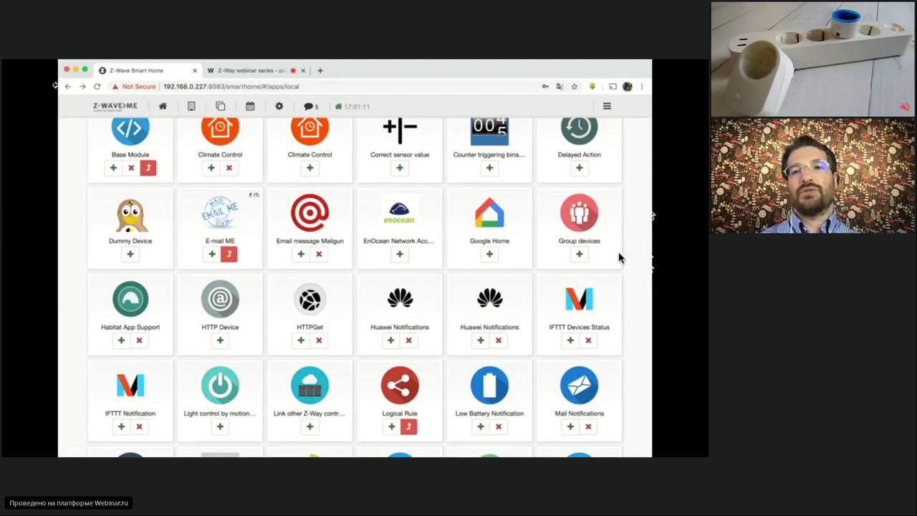
scroll(621, 258, "down", 2)
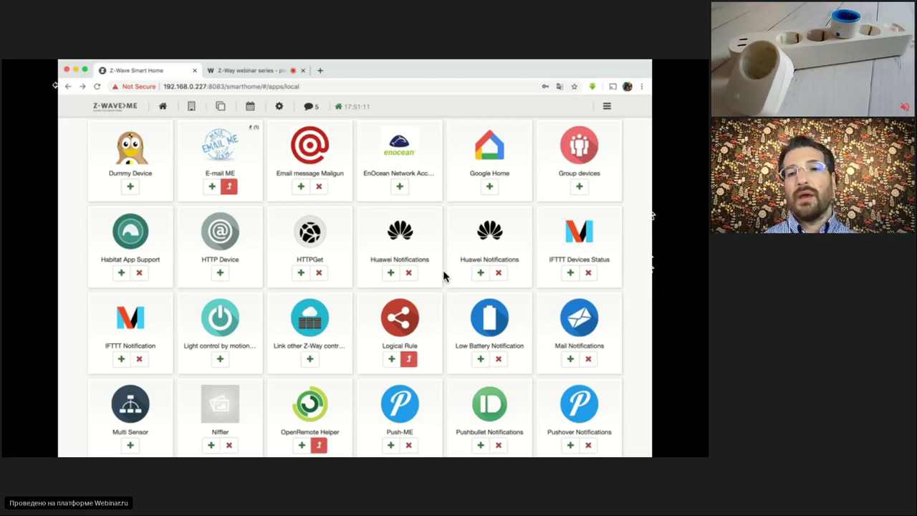
scroll(444, 276, "down", 1)
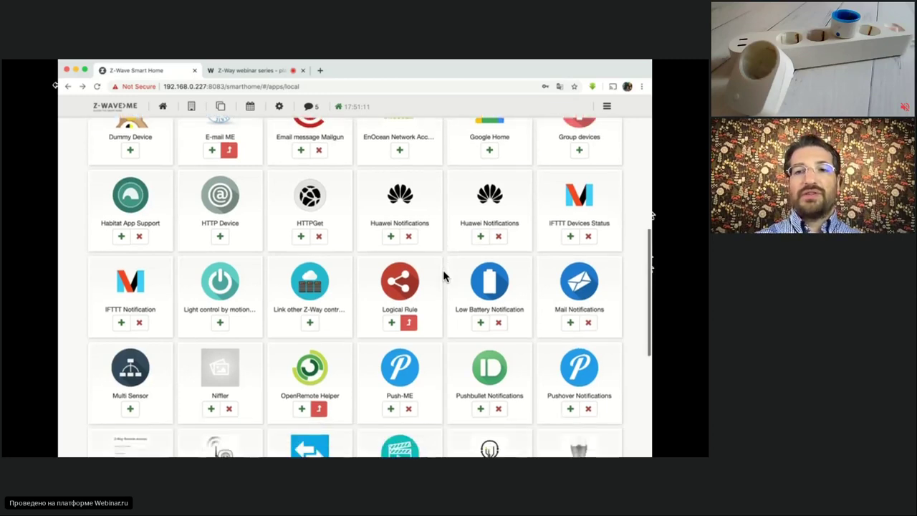
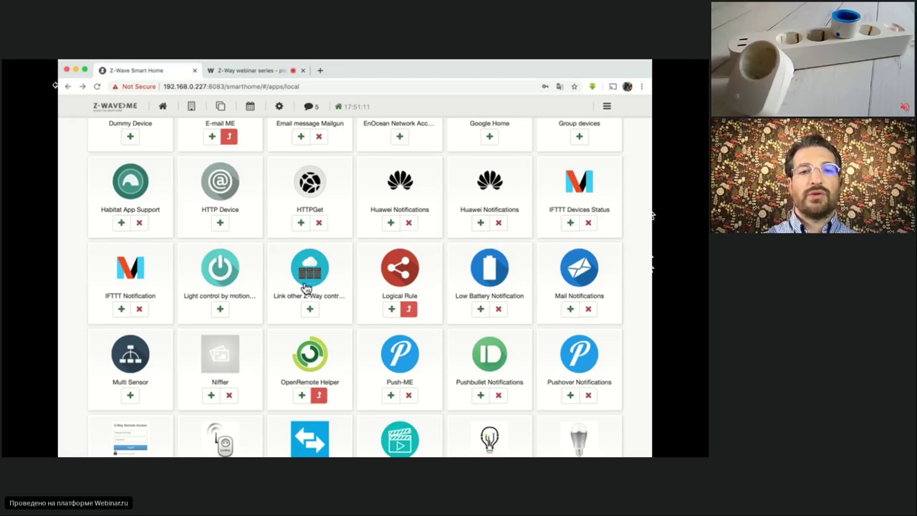
Browse the Online Apps catalogue, then switch to the Automations overview.
scroll(351, 315, "down", 2)
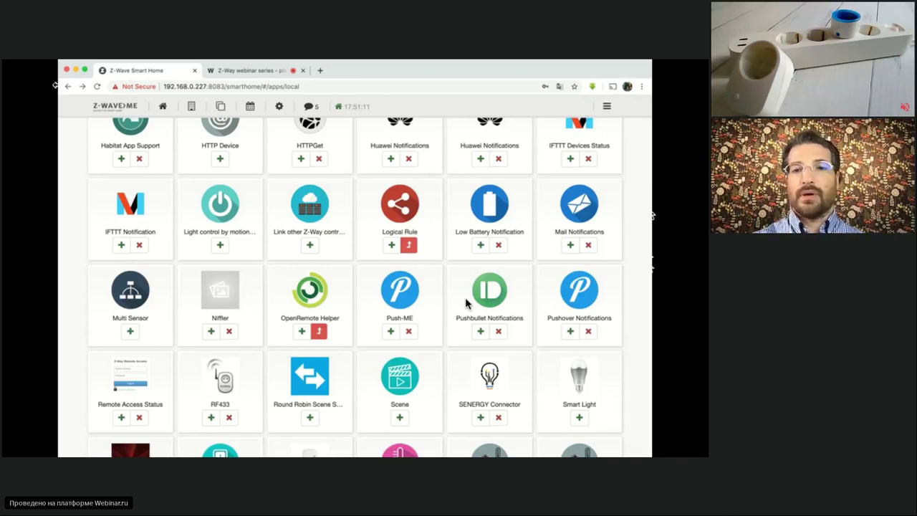
scroll(466, 300, "down", 2)
scroll(301, 308, "down", 3)
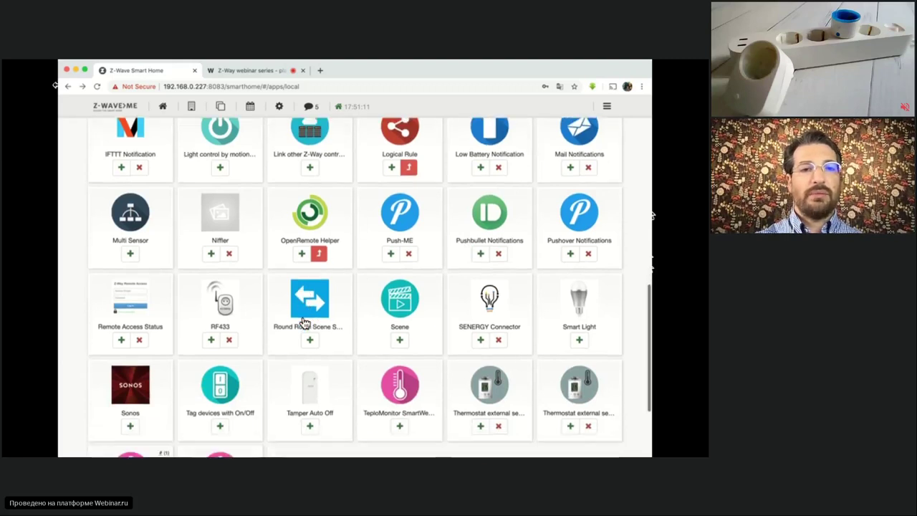
scroll(286, 316, "down", 1)
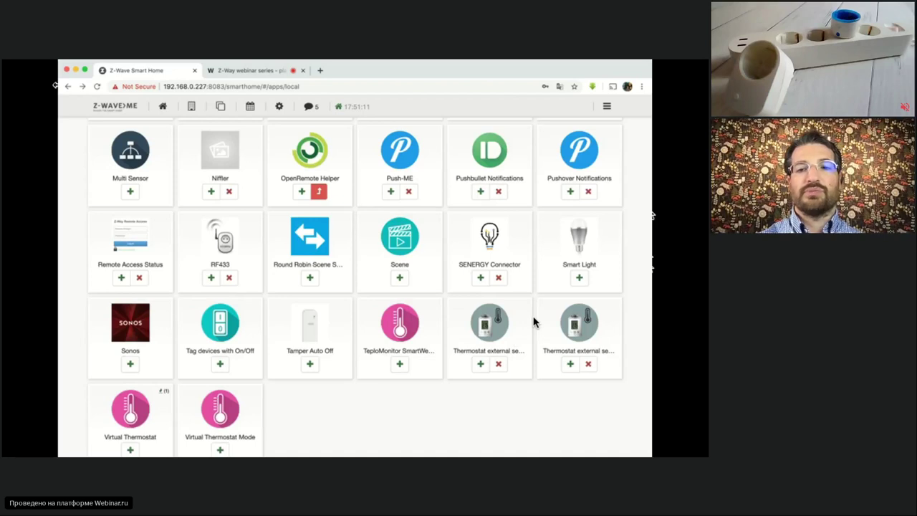
scroll(534, 322, "up", 10)
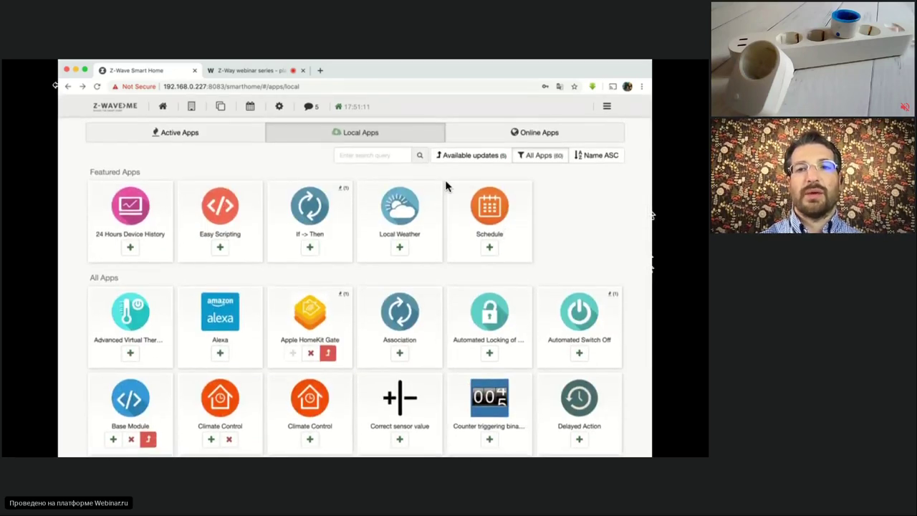
left_click(515, 139)
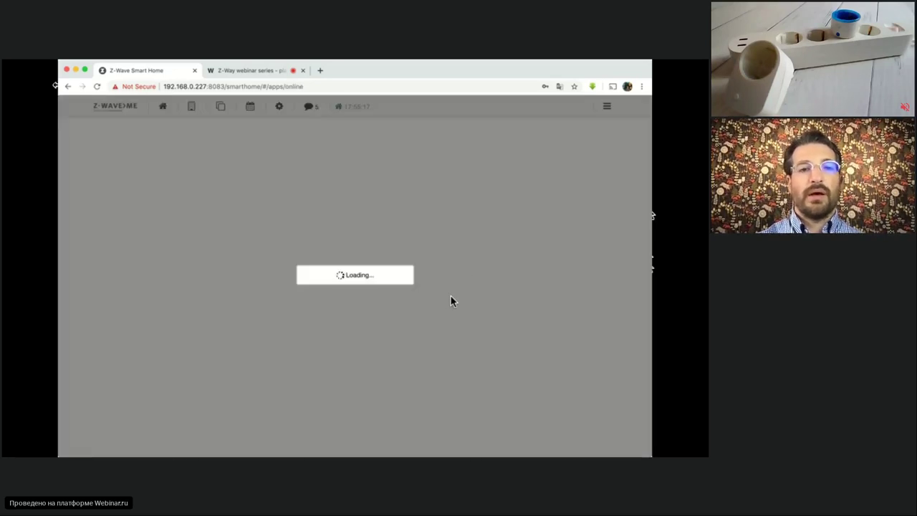
scroll(387, 349, "down", 8)
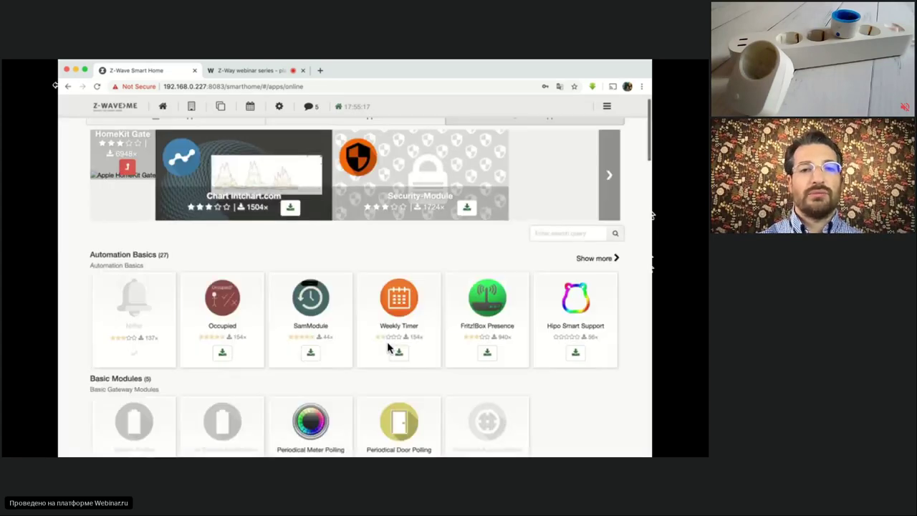
scroll(388, 349, "down", 15)
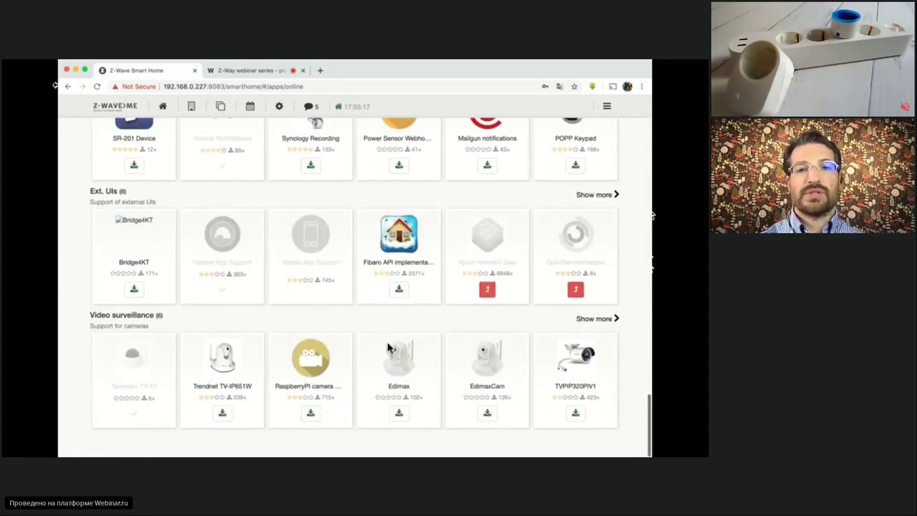
scroll(388, 349, "up", 20)
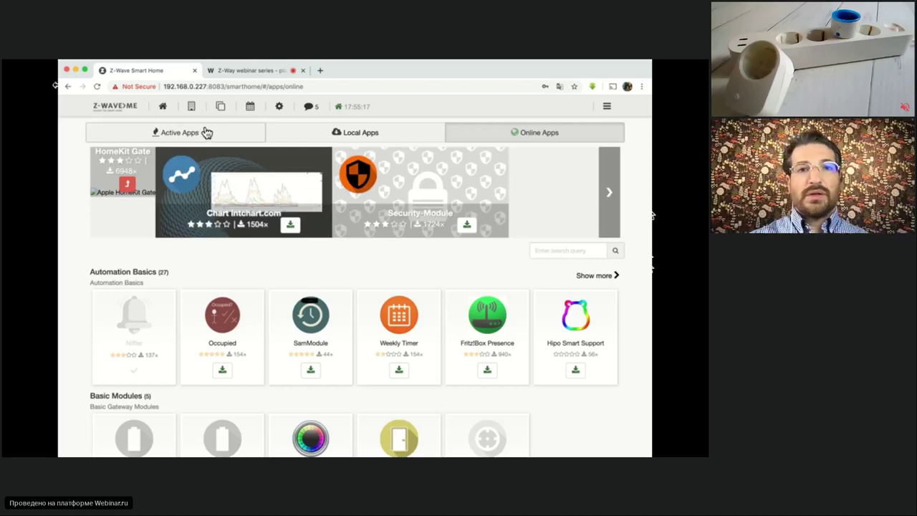
left_click(280, 108)
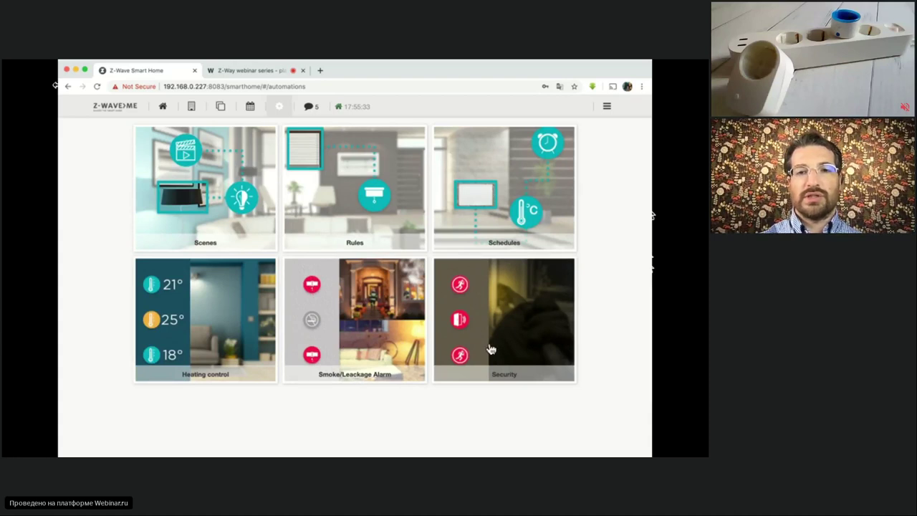
Start a new scene with the Kitchen Plug set to on.
left_click(206, 226)
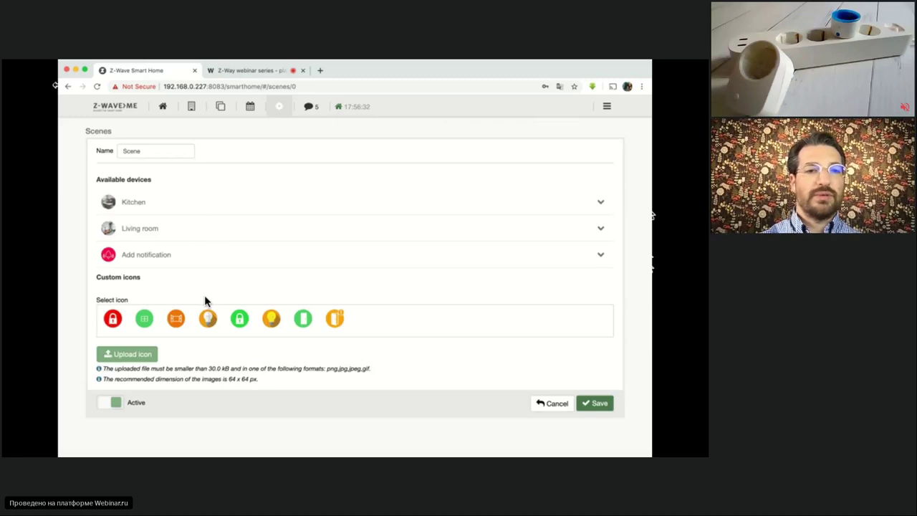
left_click(133, 212)
left_click(143, 242)
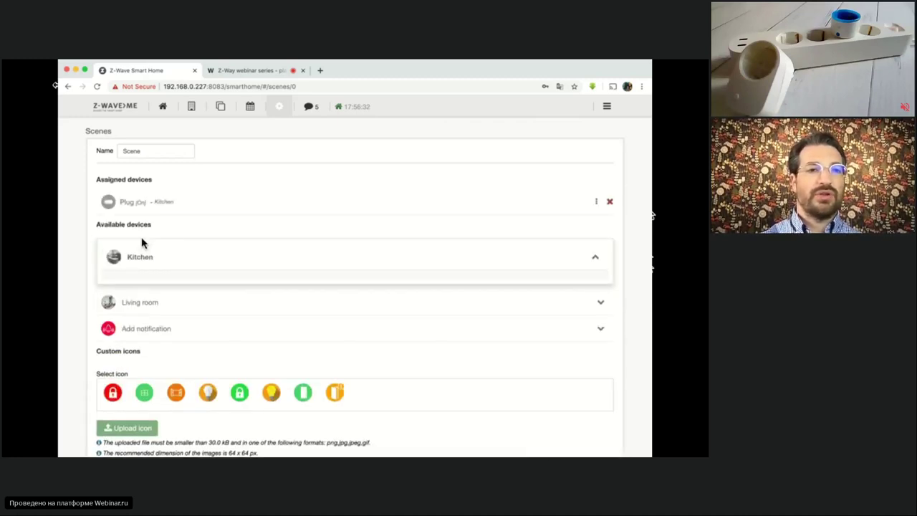
left_click(143, 212)
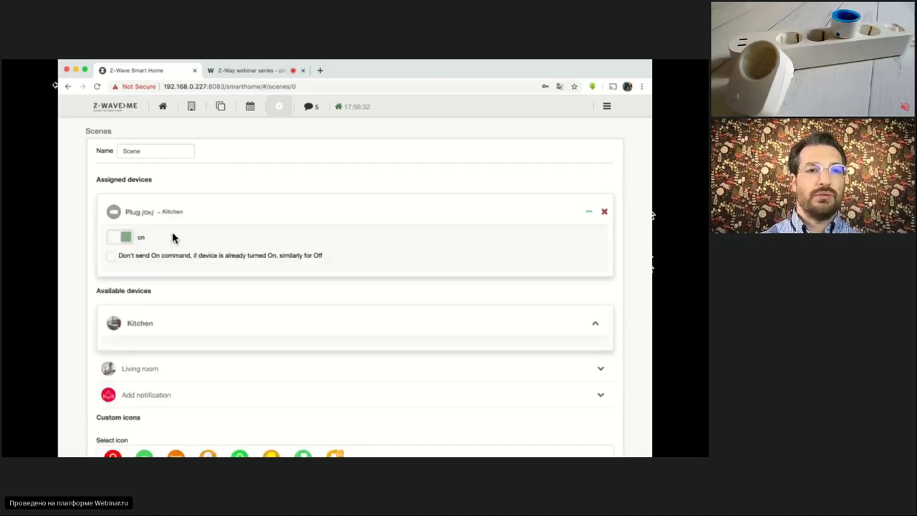
left_click(125, 242)
left_click(125, 242)
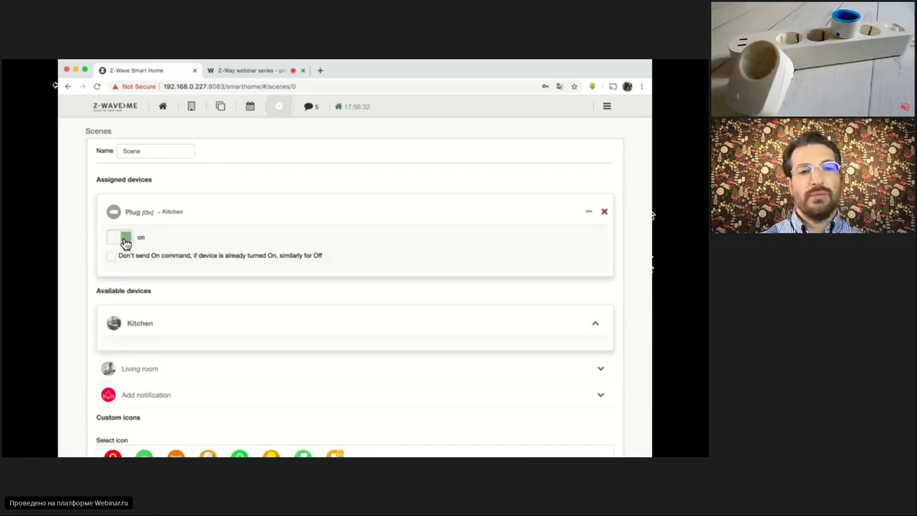
scroll(176, 282, "down", 2)
scroll(178, 284, "down", 1)
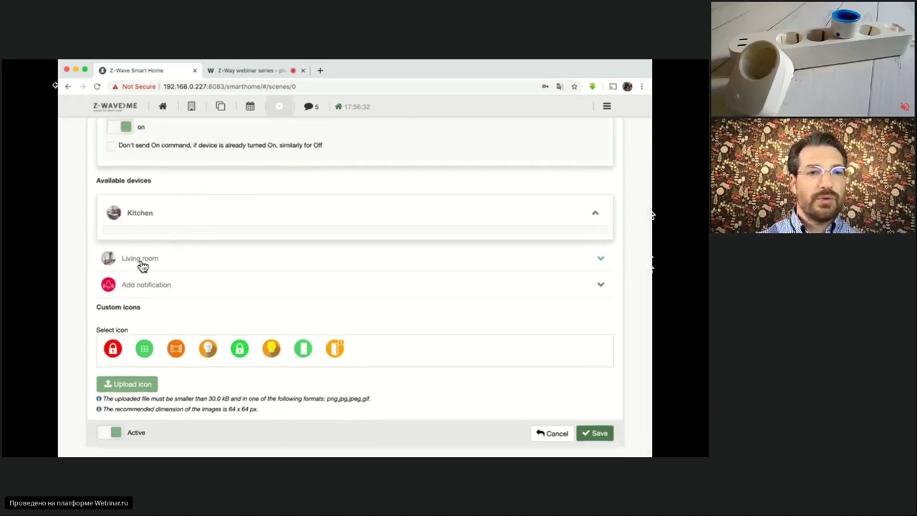
Add the Living room Virtual Thermostat to the scene and save it.
left_click(143, 262)
left_click(154, 270)
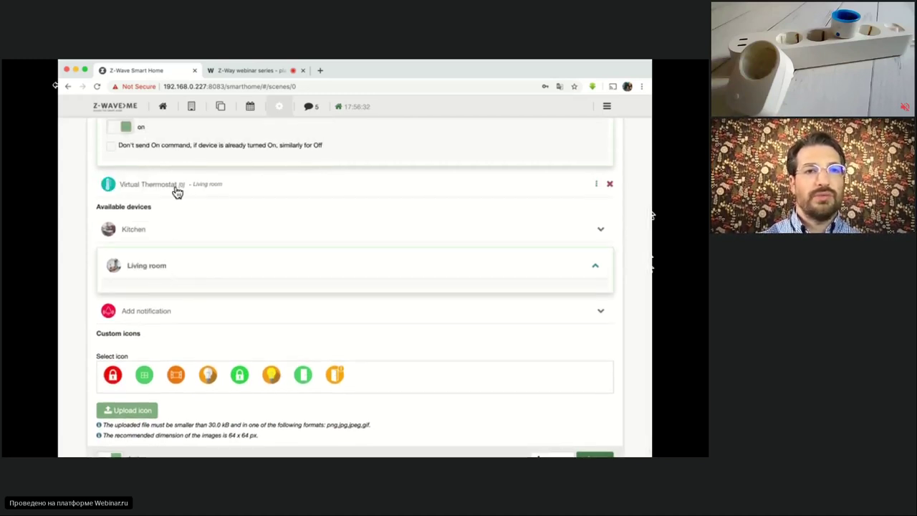
scroll(174, 190, "down", 1)
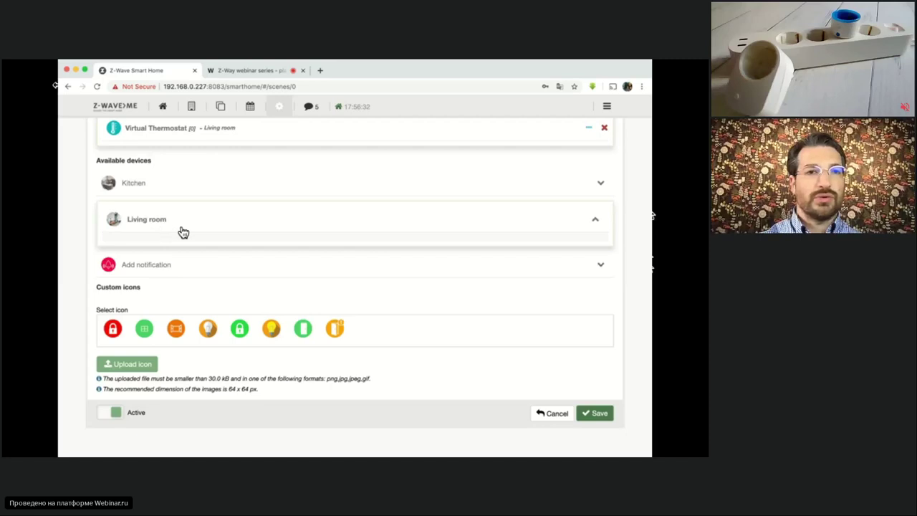
scroll(165, 186, "up", 2)
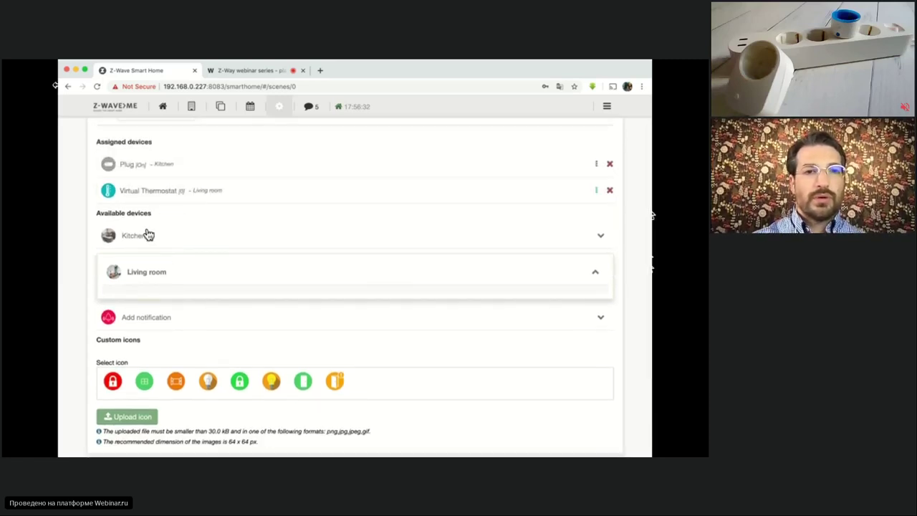
left_click(180, 192)
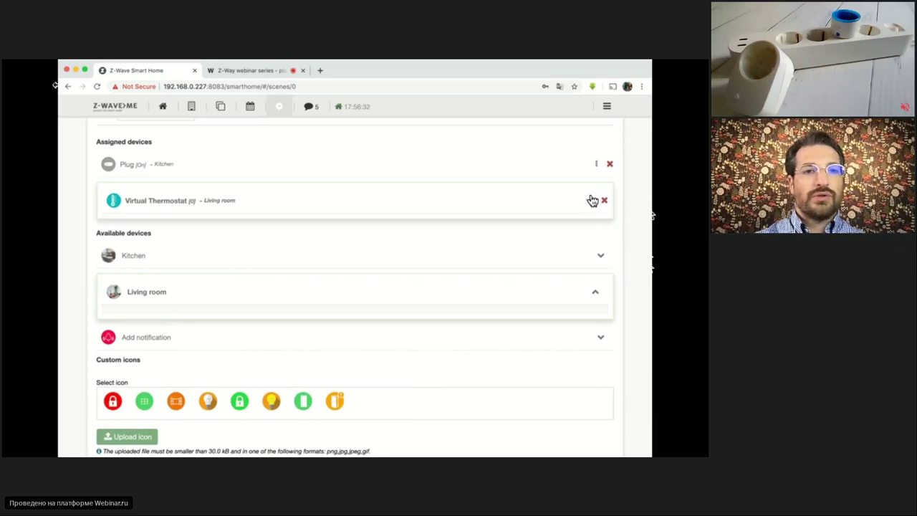
scroll(243, 261, "down", 2)
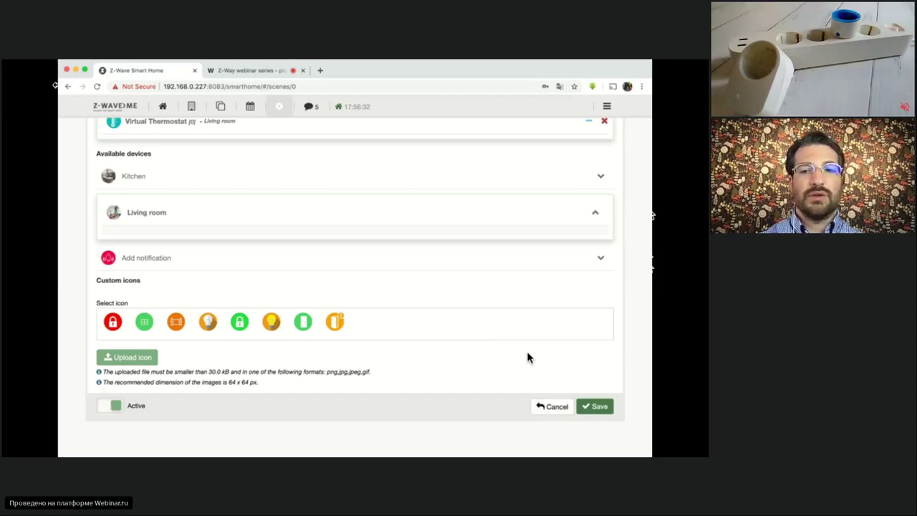
left_click(589, 404)
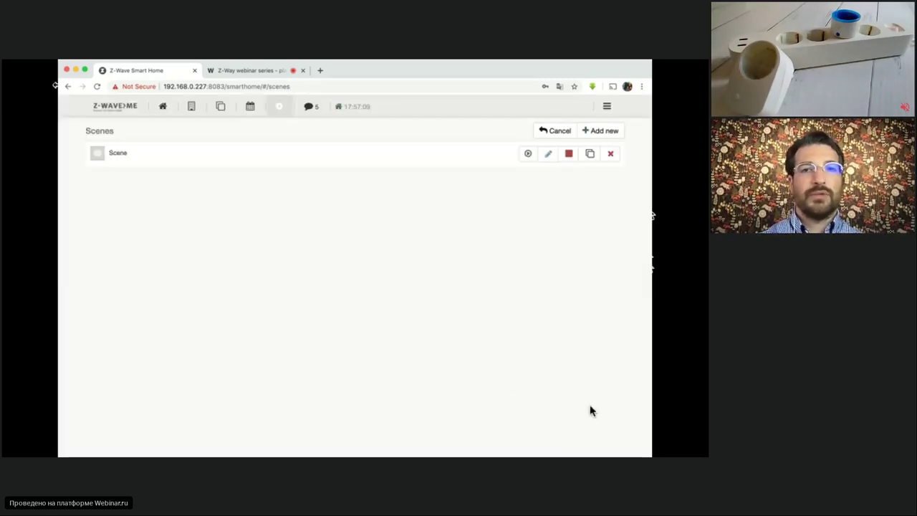
Activate the scene from the Elements dashboard to switch the Kitchen Plug on.
left_click(217, 106)
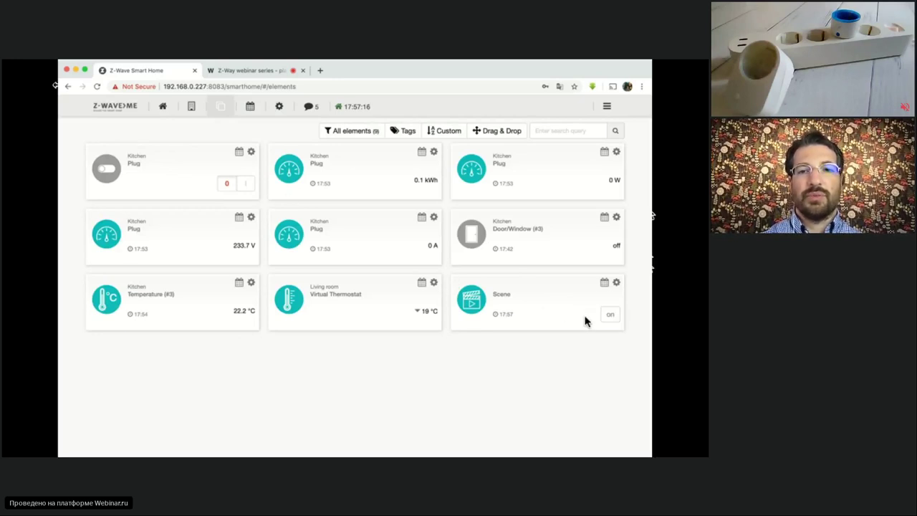
left_click(607, 316)
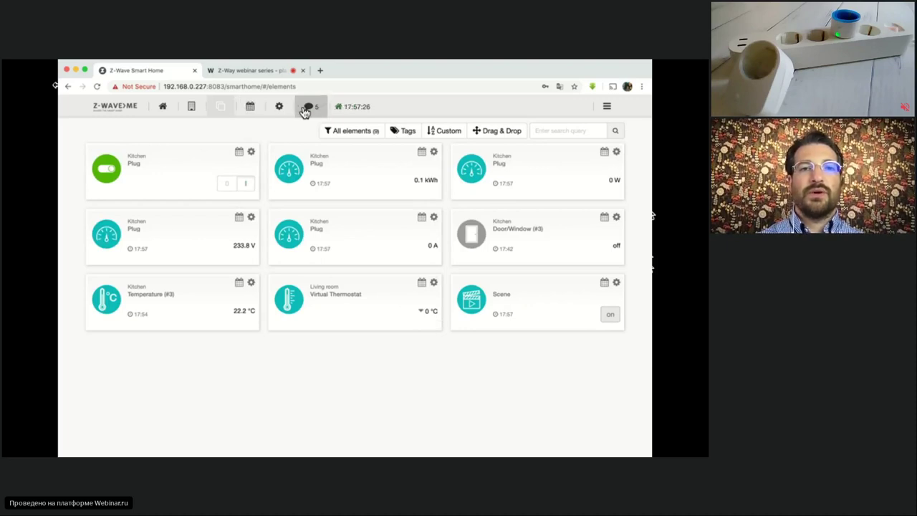
left_click(278, 106)
Delete the scene from the Scenes list and go to the Rules page.
left_click(248, 220)
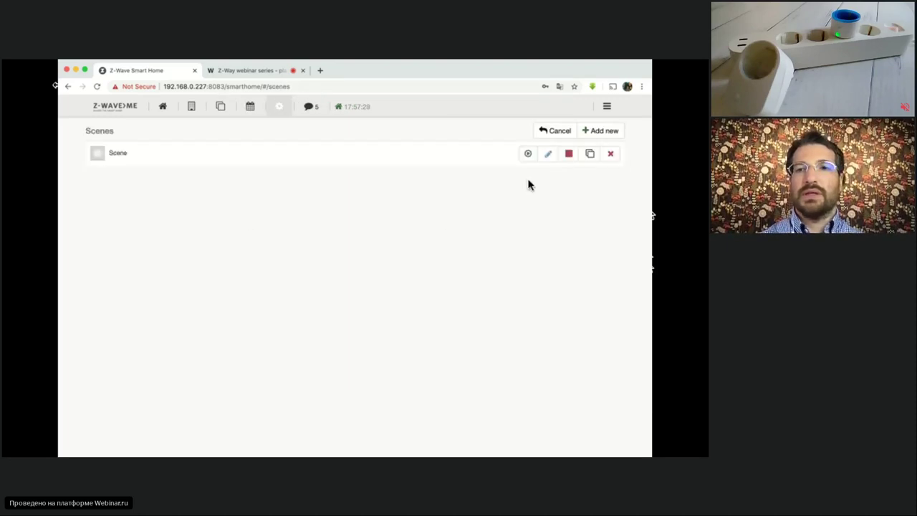
left_click(612, 155)
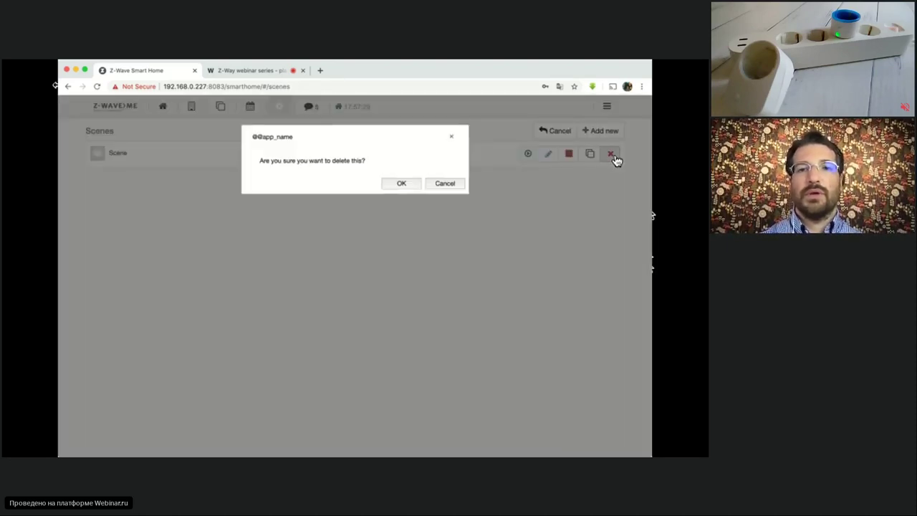
left_click(393, 185)
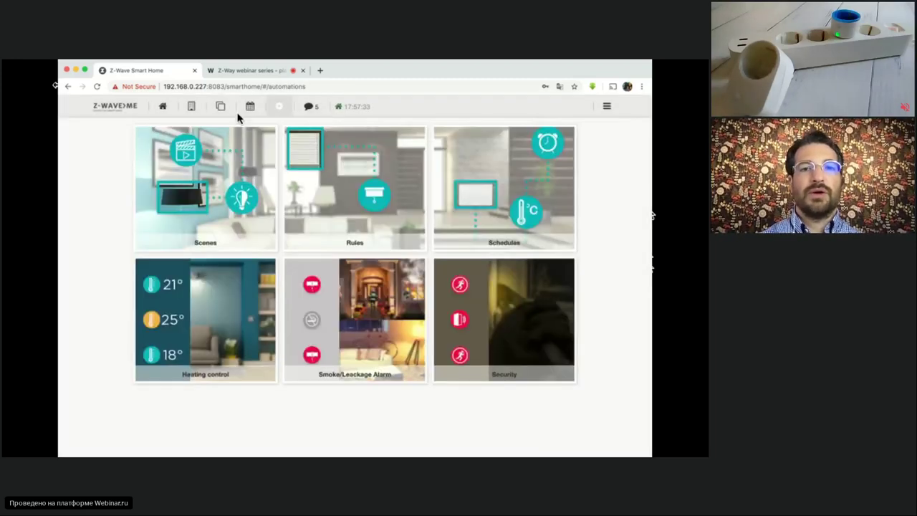
left_click(370, 195)
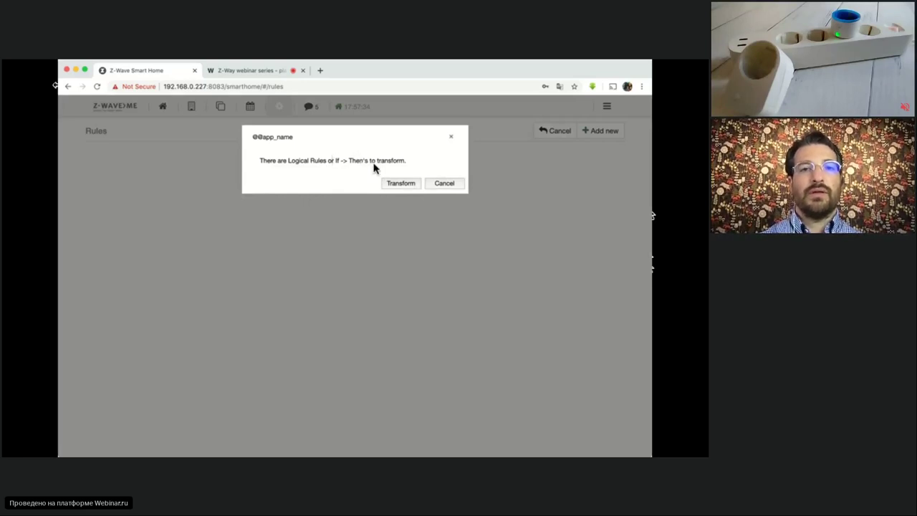
Start a blank rule using the Kitchen Temperature (#3) sensor as its condition.
left_click(453, 188)
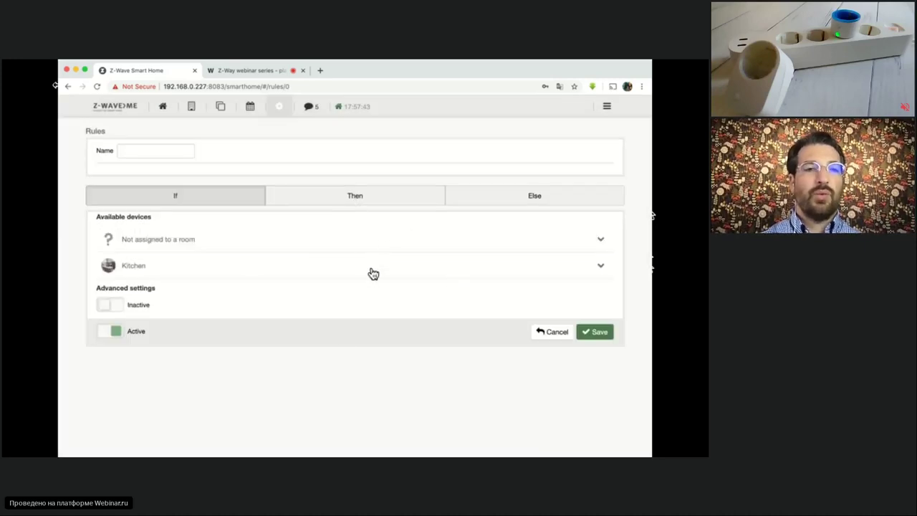
left_click(227, 266)
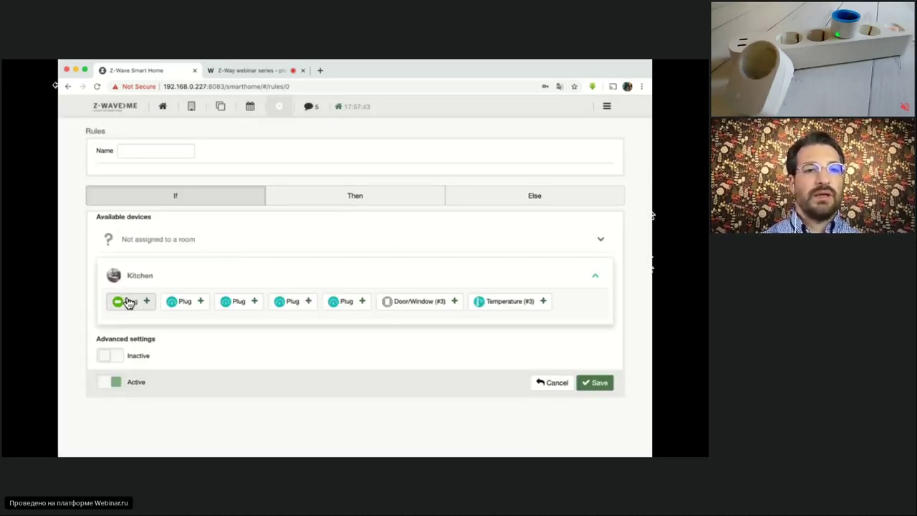
left_click(414, 308)
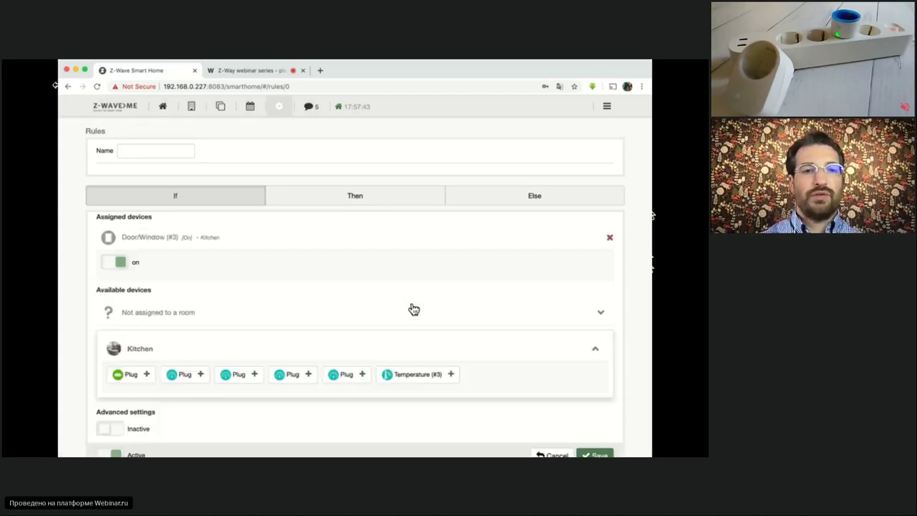
left_click(120, 262)
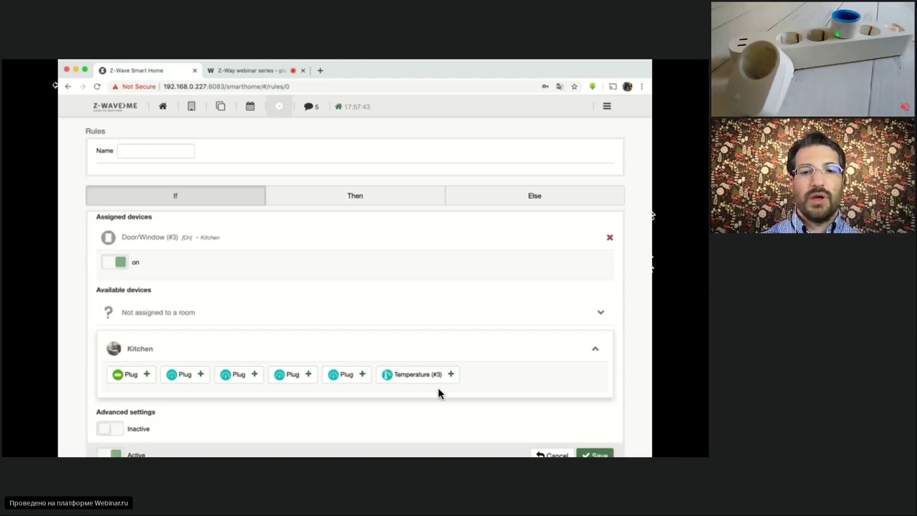
left_click(401, 376)
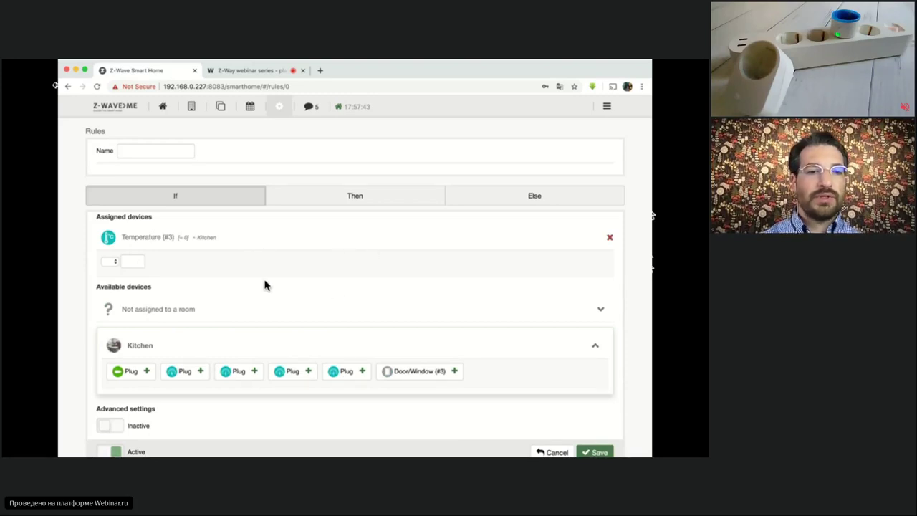
scroll(111, 428, "down", 1)
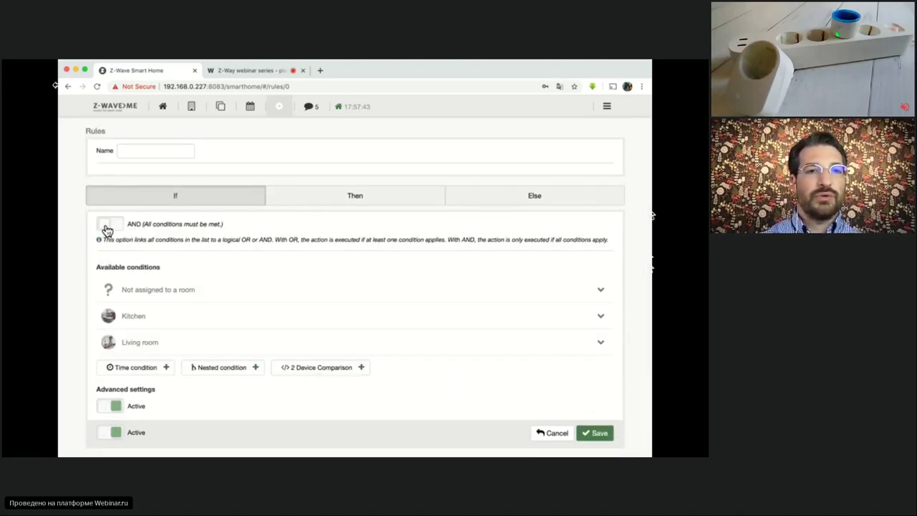
Keep the conditions linked with AND and add a 2 Device Comparison condition.
left_click(106, 228)
left_click(106, 228)
left_click(102, 231)
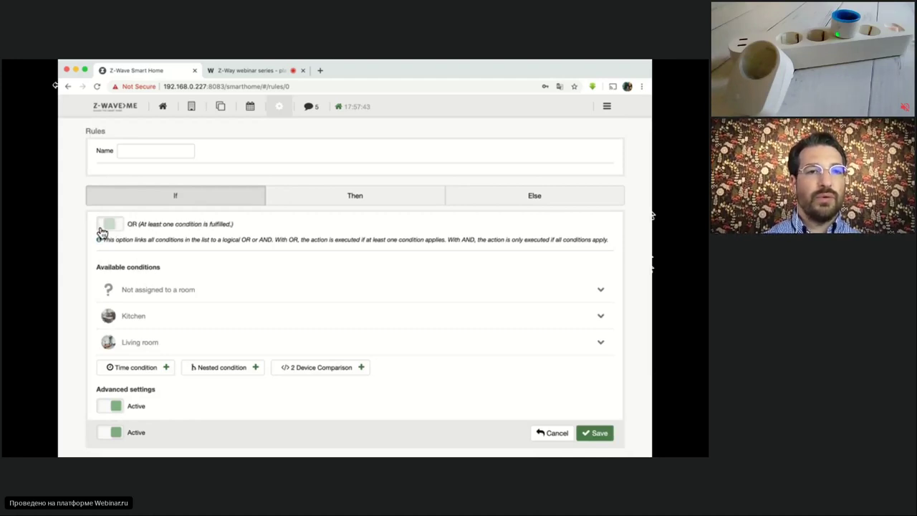
left_click(103, 230)
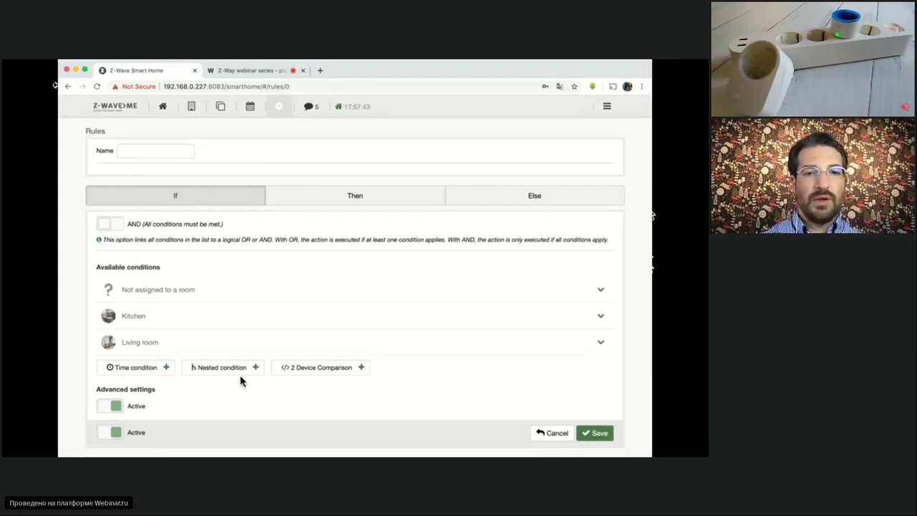
left_click(317, 369)
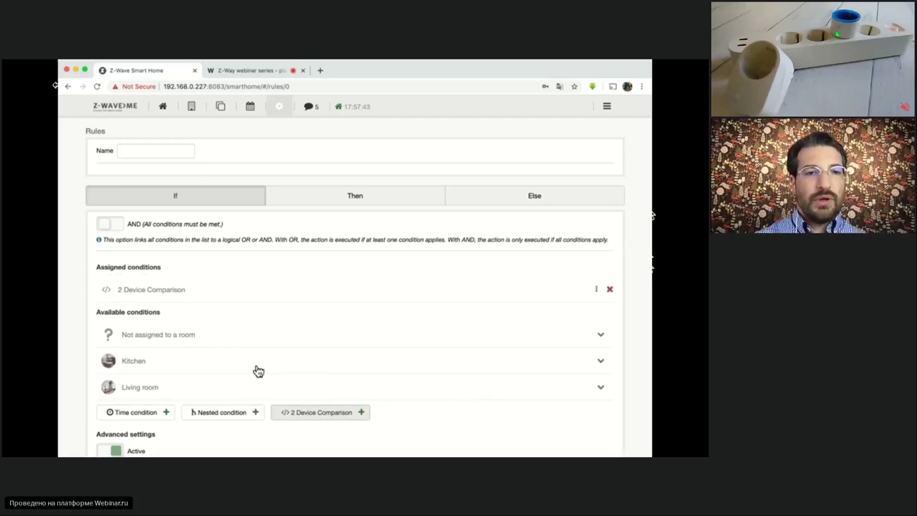
left_click(149, 292)
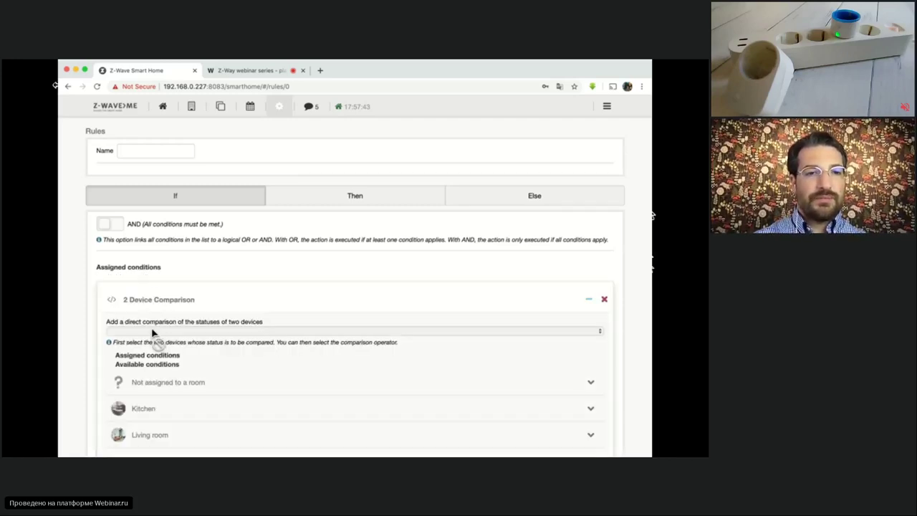
scroll(291, 344, "down", 3)
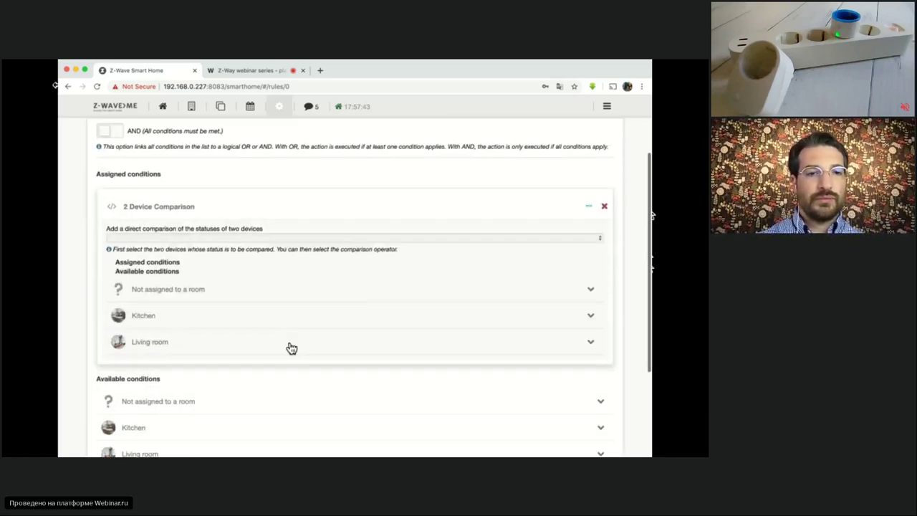
scroll(291, 348, "down", 4)
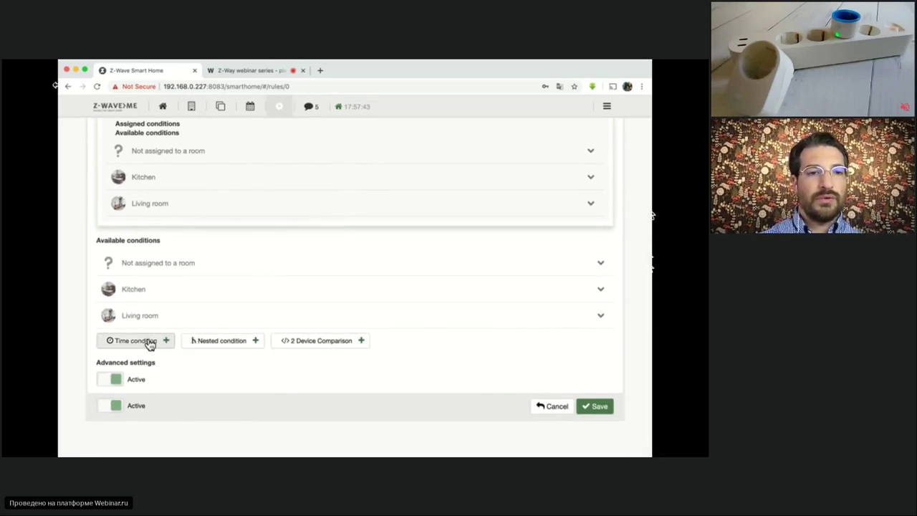
scroll(279, 344, "up", 3)
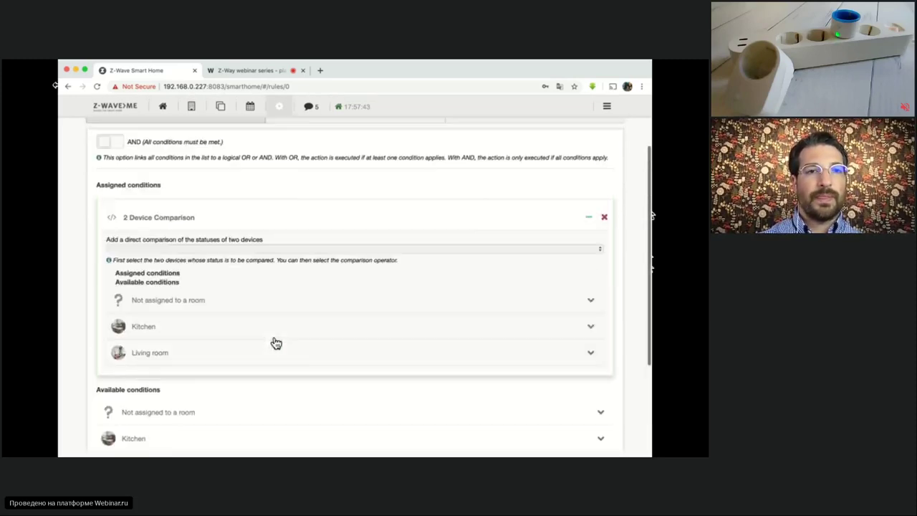
scroll(262, 323, "up", 2)
scroll(253, 340, "down", 5)
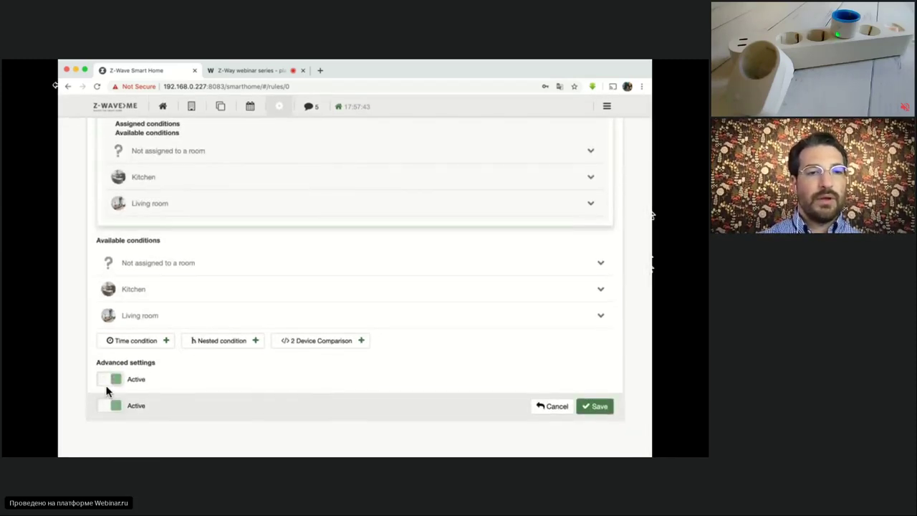
Turn off advanced settings and set the condition to Temperature (#3) greater than 0.
left_click(107, 383)
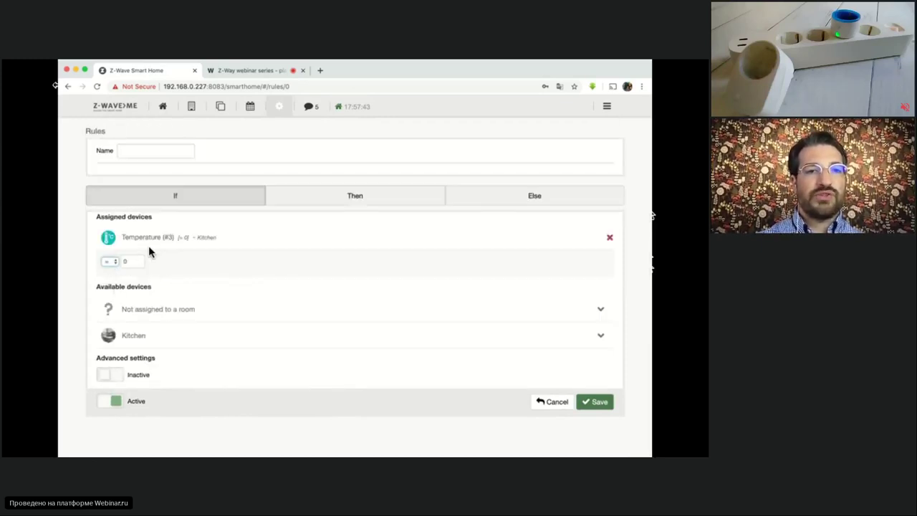
left_click(117, 267)
left_click(117, 287)
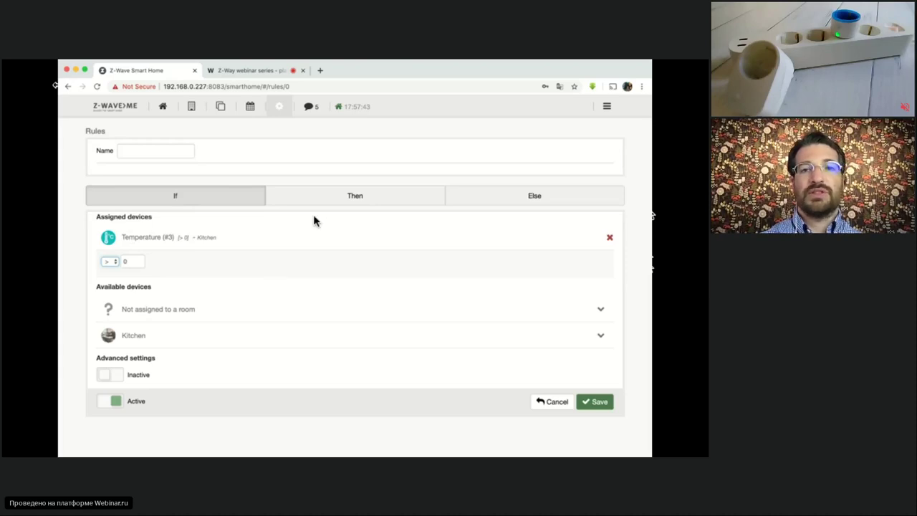
left_click(362, 198)
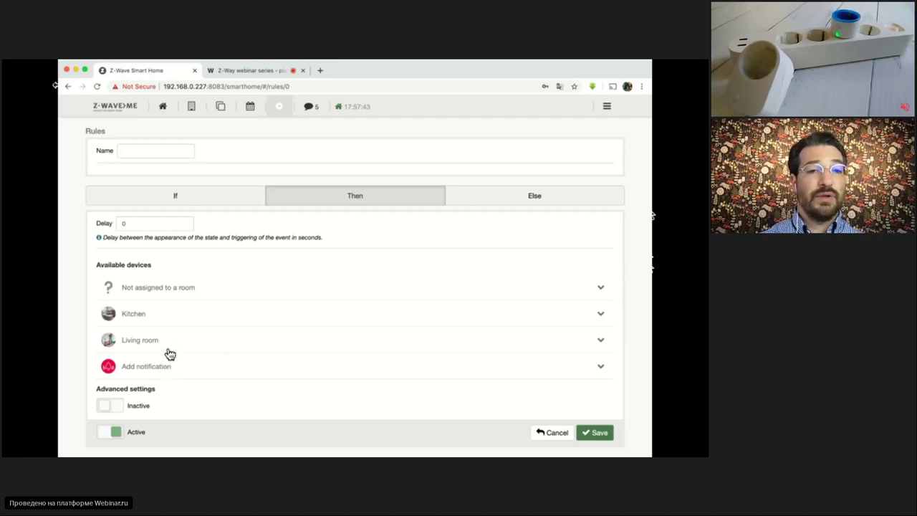
Make the Kitchen Plug set to off the rule's Then action.
left_click(157, 321)
left_click(134, 351)
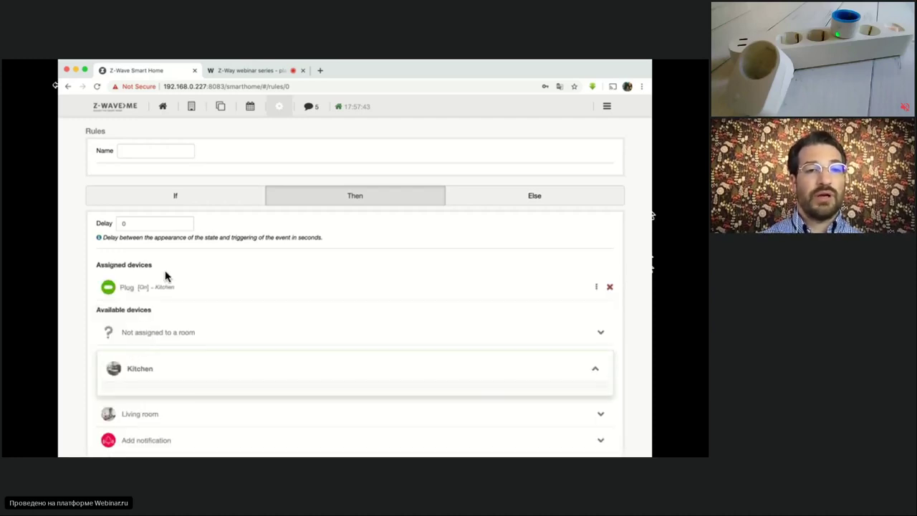
left_click(144, 292)
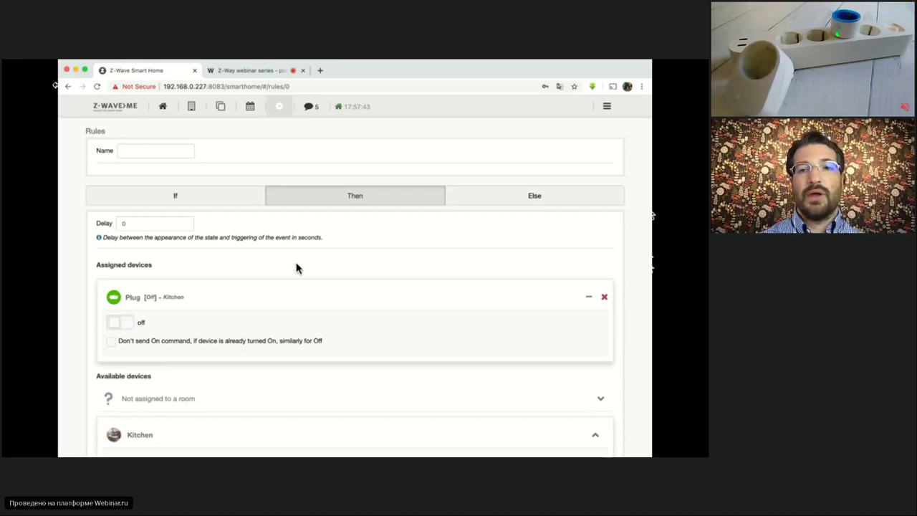
Enable the Else reverse event with its delay left at 0.
left_click(516, 194)
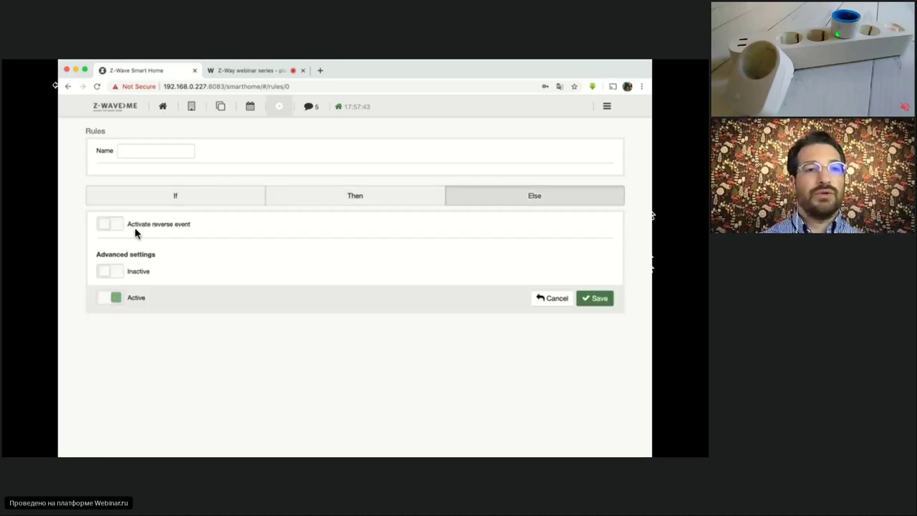
left_click(107, 226)
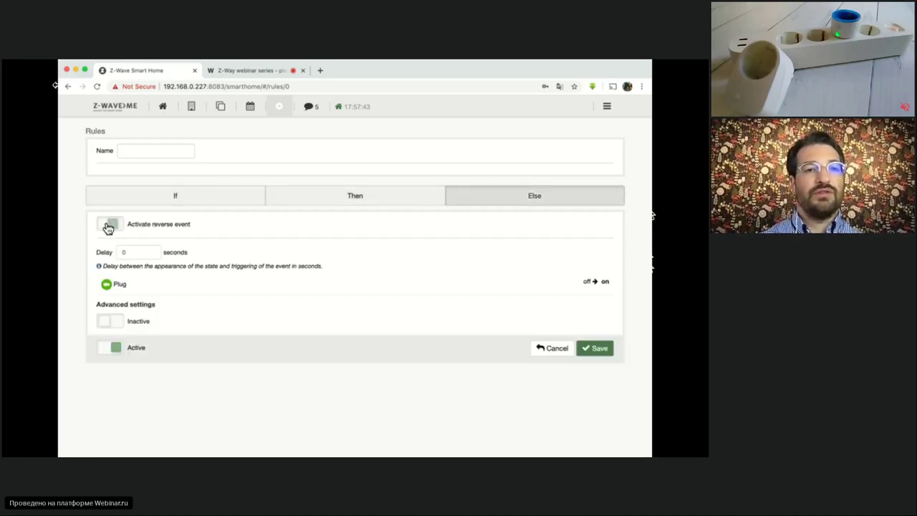
left_click(123, 250)
left_click(115, 249)
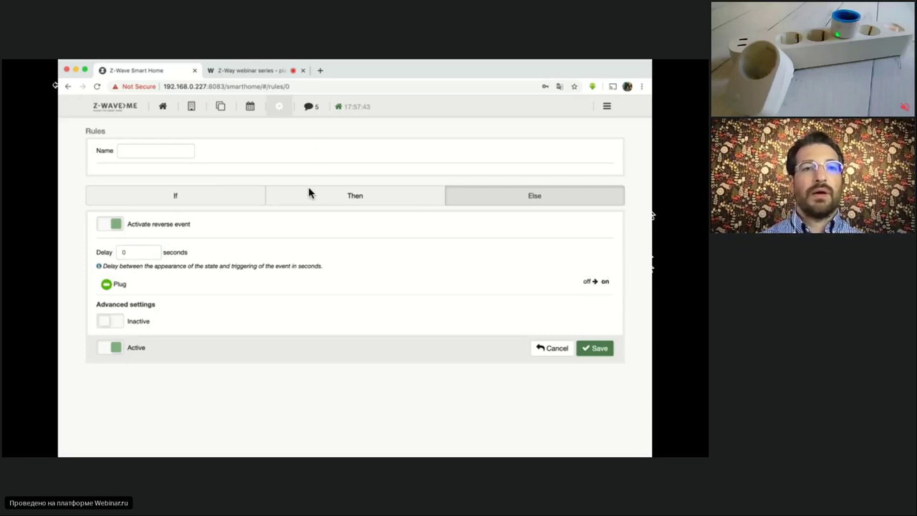
left_click(280, 109)
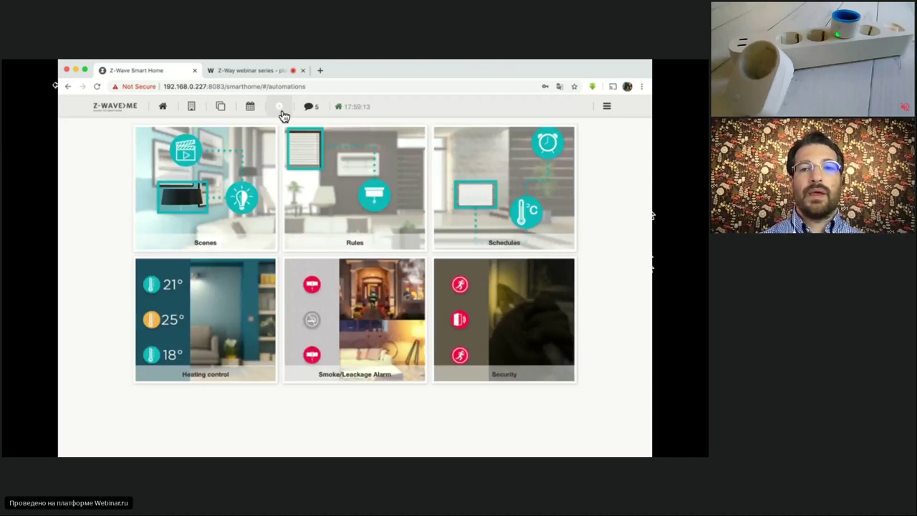
Start a new schedule with the Kitchen Plug on and the Living room Virtual Thermostat.
left_click(502, 244)
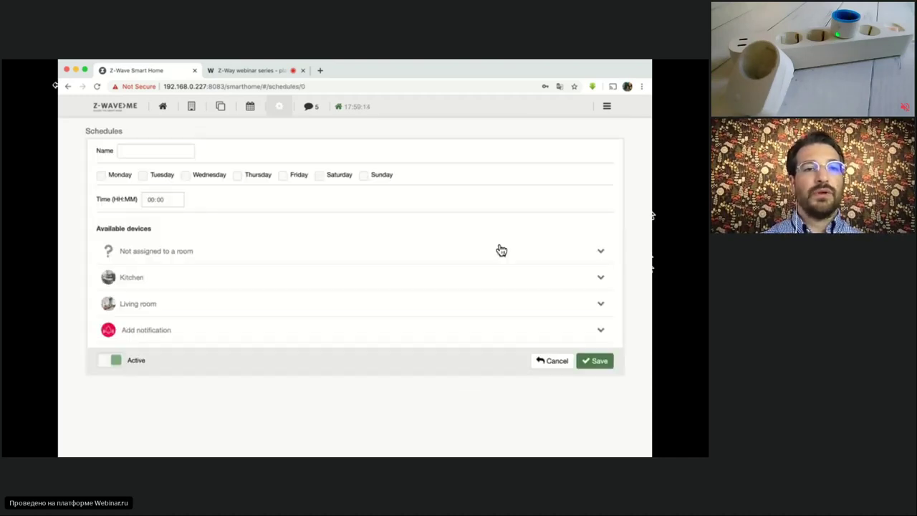
left_click(149, 280)
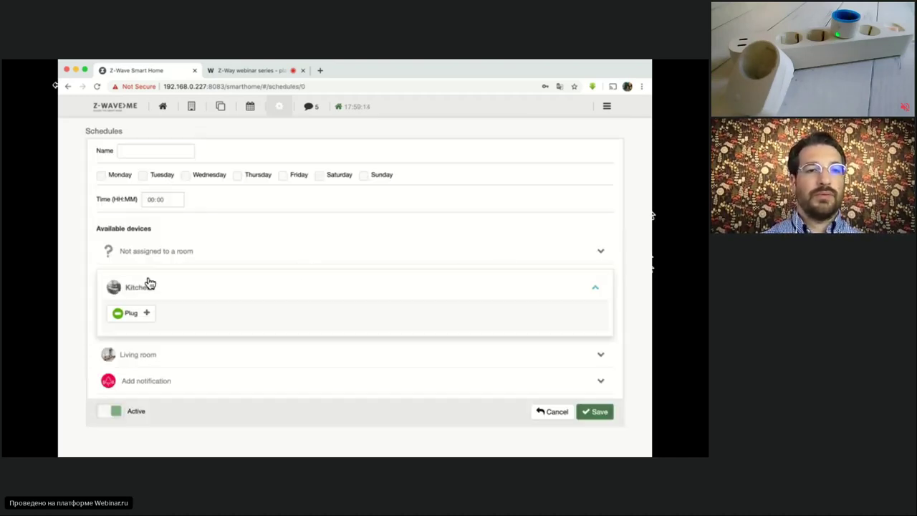
left_click(132, 315)
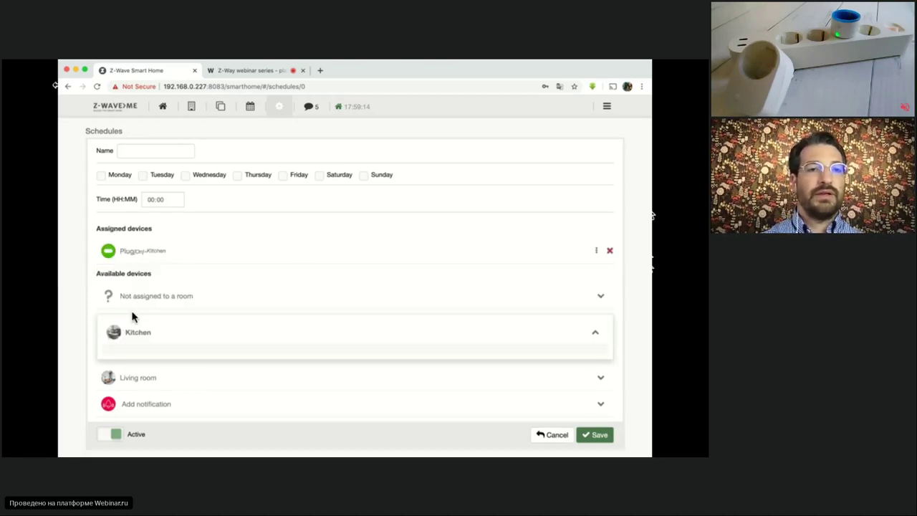
left_click(139, 384)
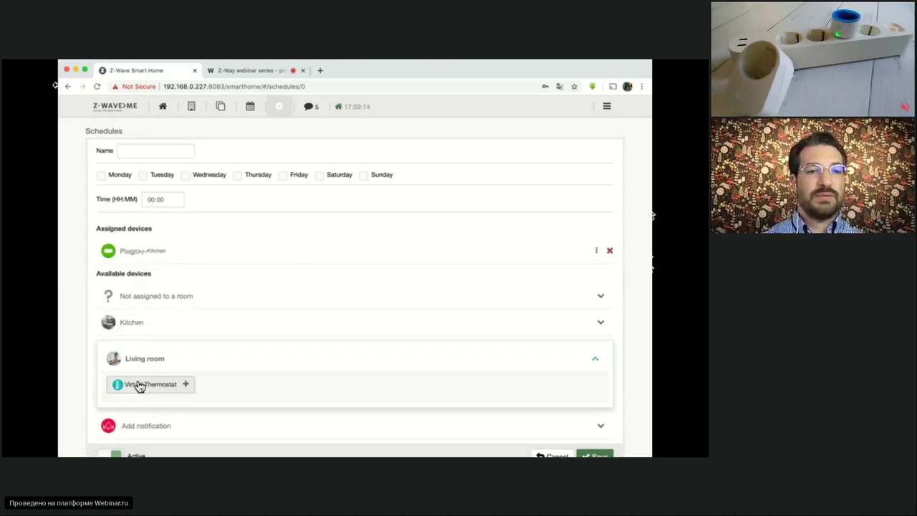
left_click(137, 383)
left_click(244, 259)
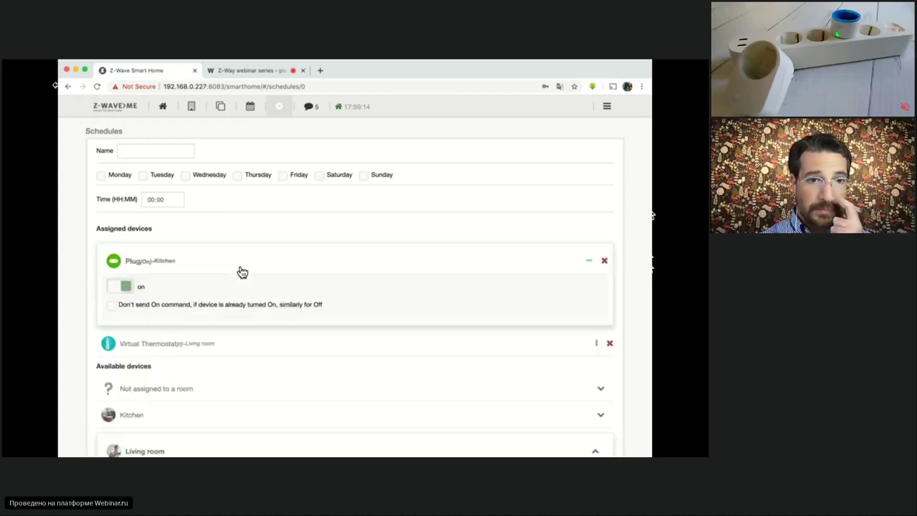
Set the Virtual Thermostat's setpoint to 23 in the schedule.
left_click(177, 346)
left_click(115, 311)
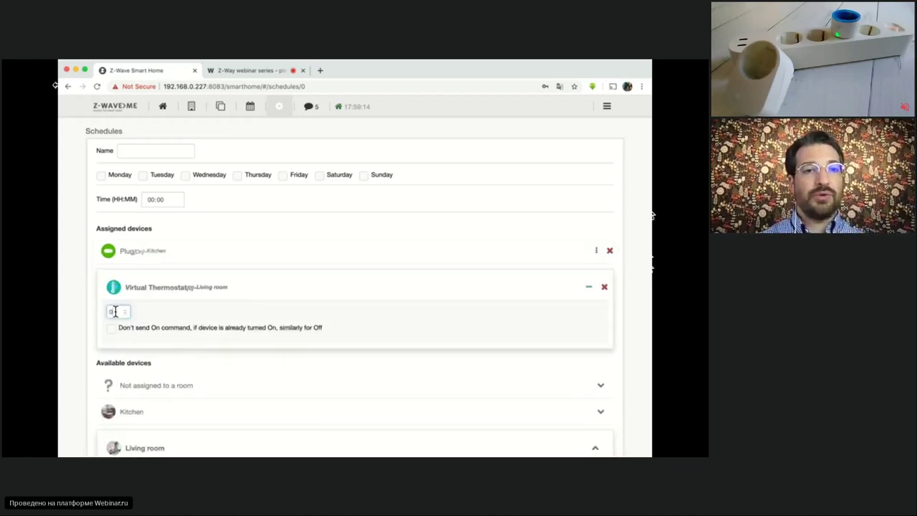
key("BackSpace")
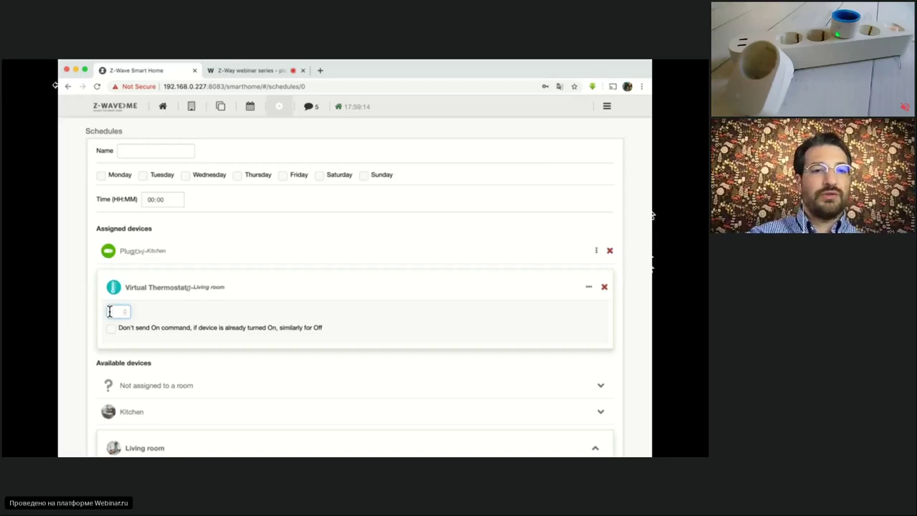
type("23")
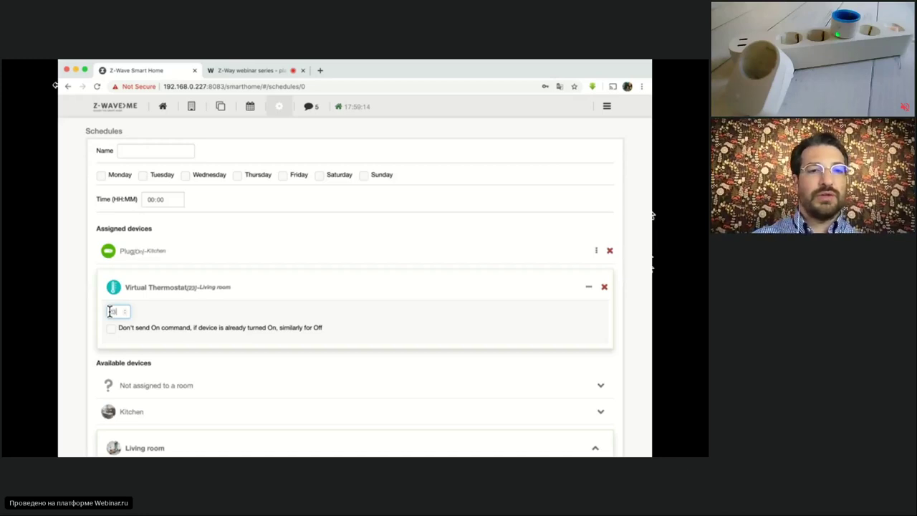
left_click(139, 258)
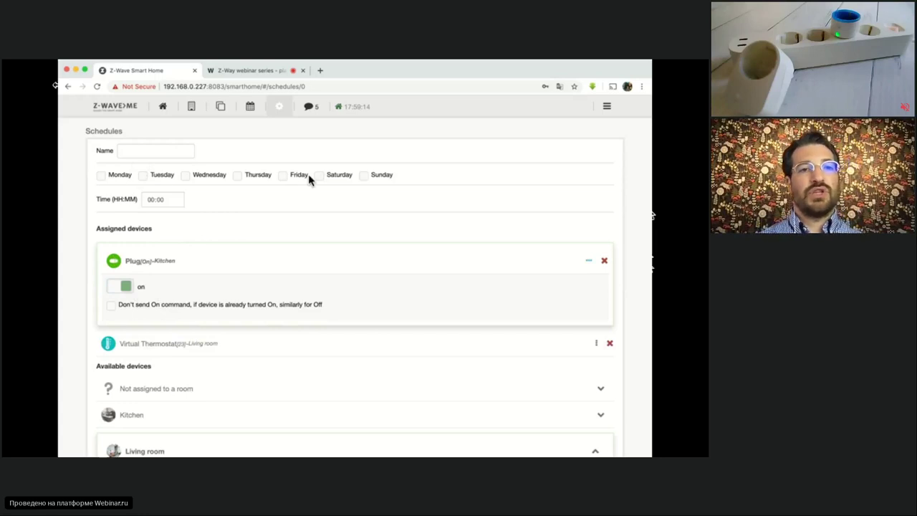
Check the schedule's start time, leaving it at 00:00.
left_click(159, 202)
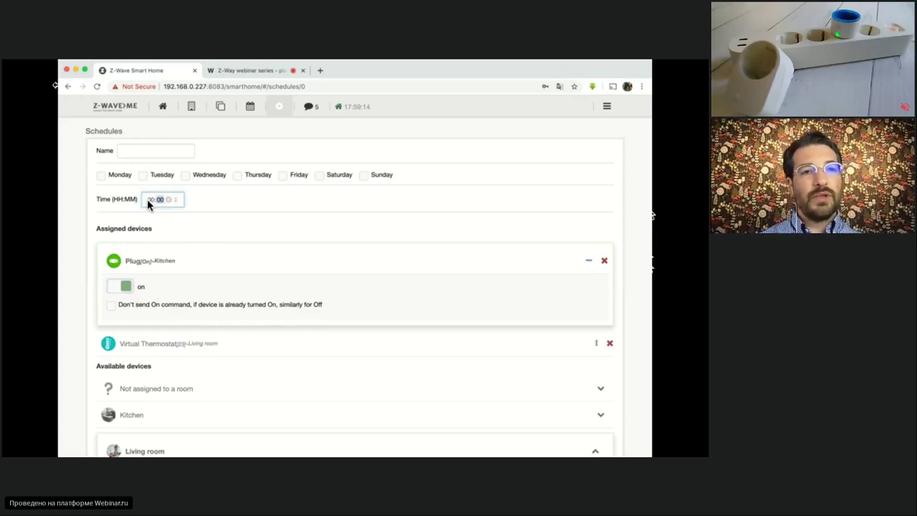
scroll(224, 244, "down", 1)
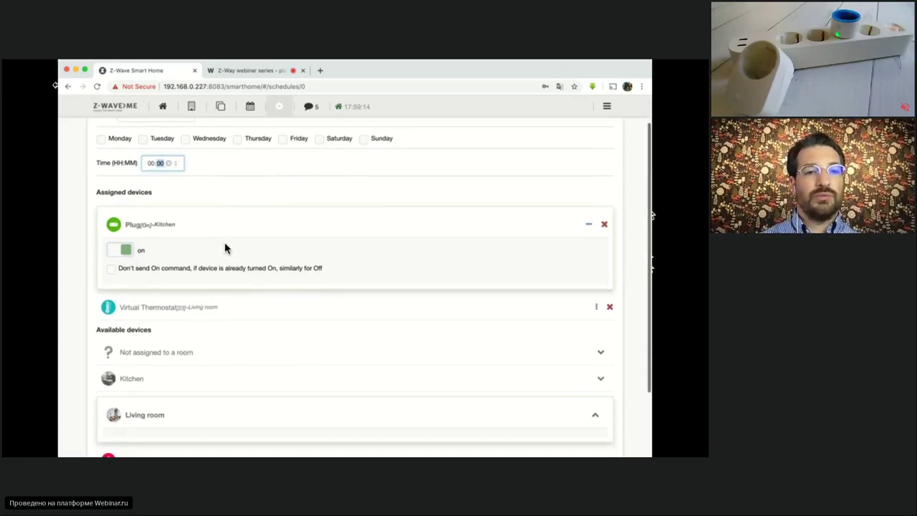
scroll(225, 248, "down", 2)
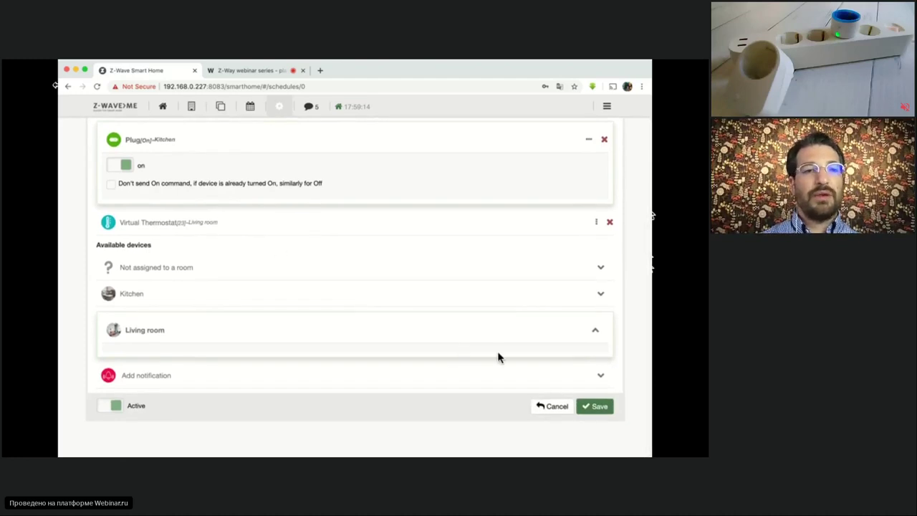
scroll(484, 323, "up", 3)
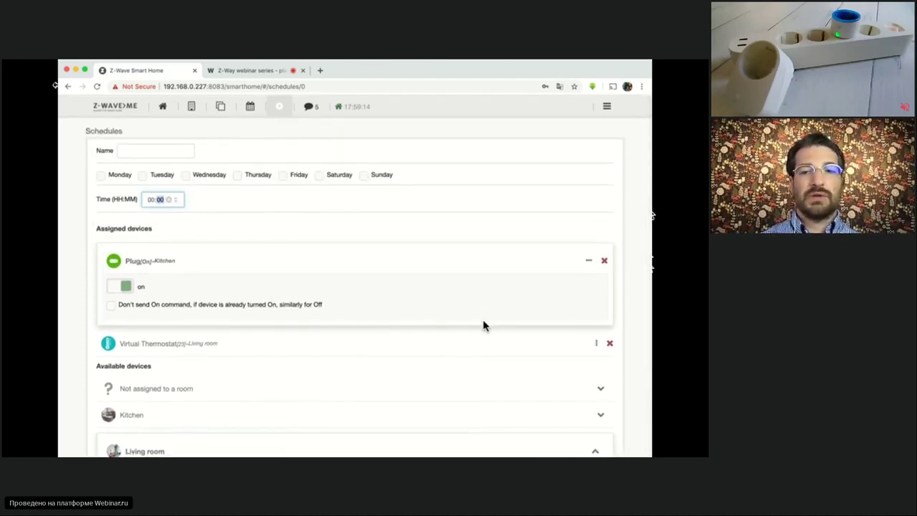
scroll(518, 414, "down", 2)
scroll(473, 344, "up", 3)
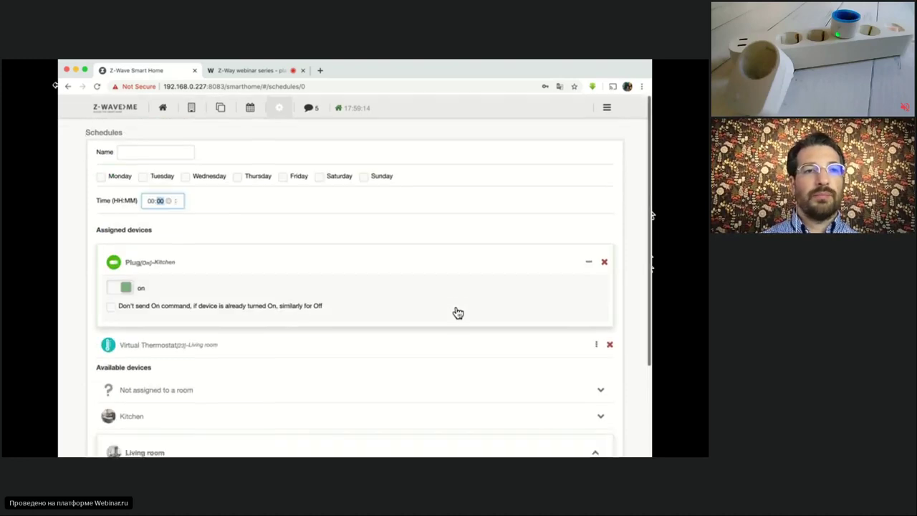
Name the schedule 'Plug on, temp 23' and save it.
left_click(154, 152)
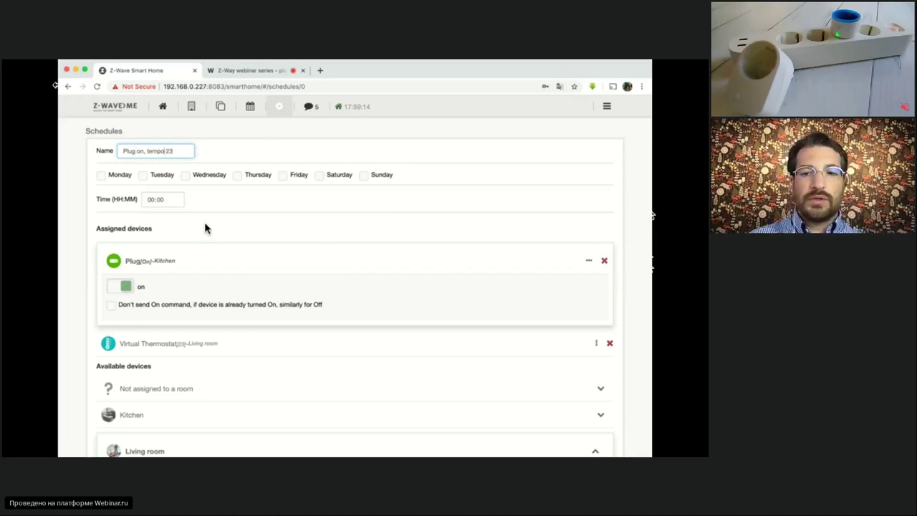
scroll(372, 293, "down", 4)
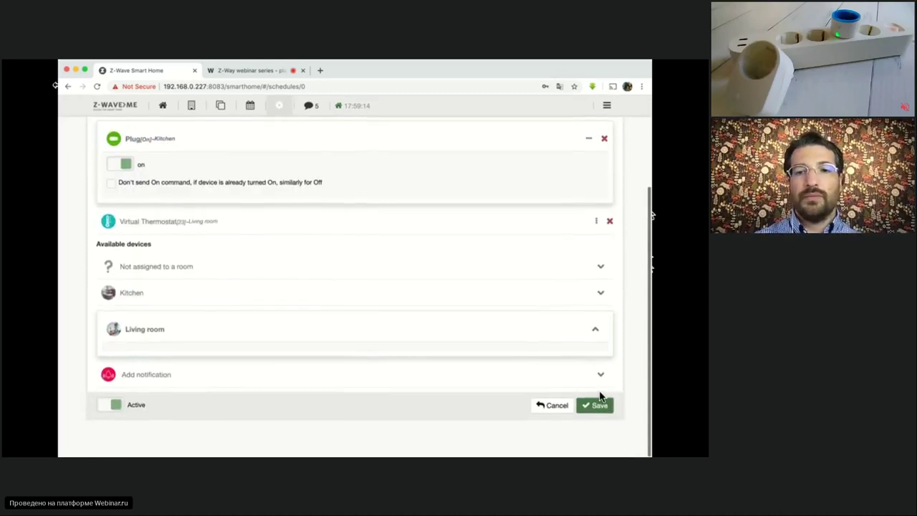
left_click(599, 403)
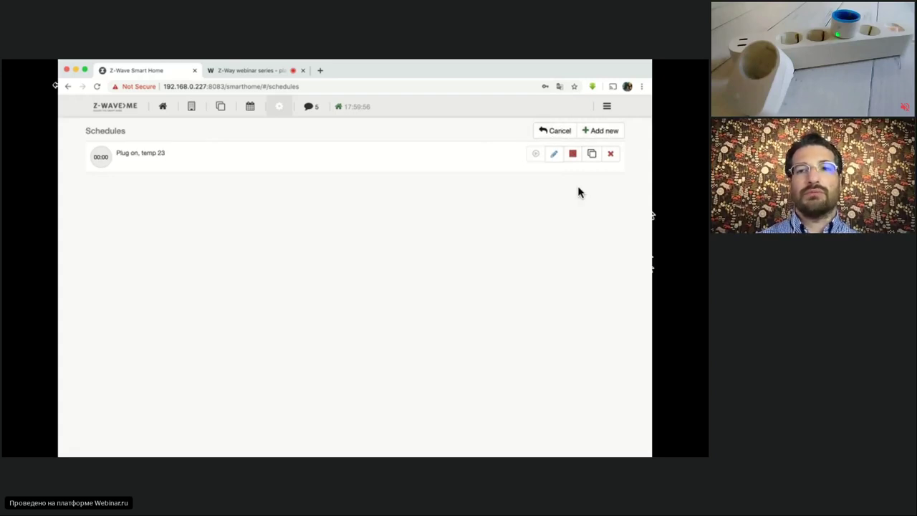
left_click(611, 155)
left_click(429, 189)
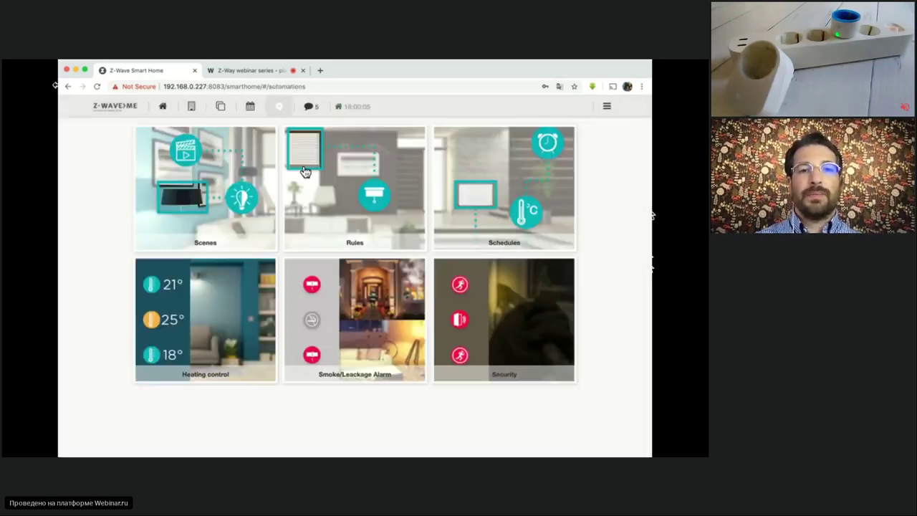
Add Living room heating periods: Monday 03:30–07:55, Wednesday from 02:15, and Friday.
left_click(221, 341)
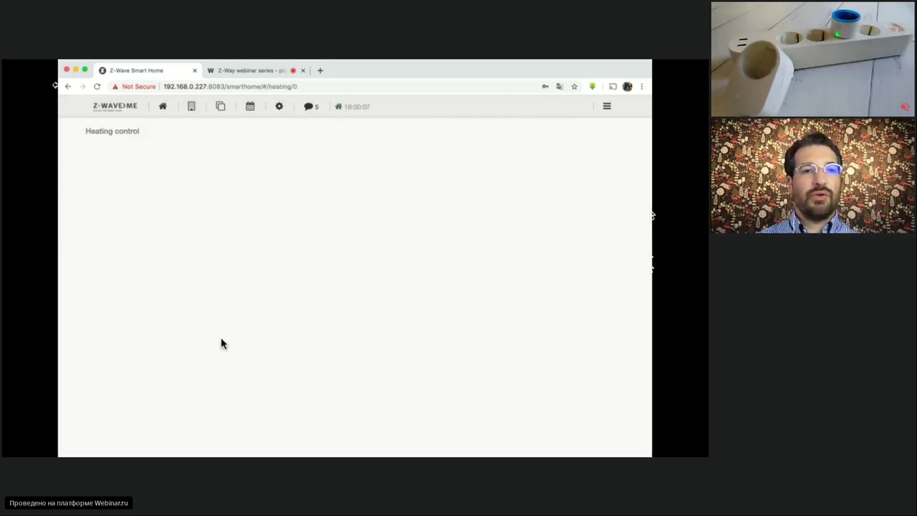
left_click(145, 183)
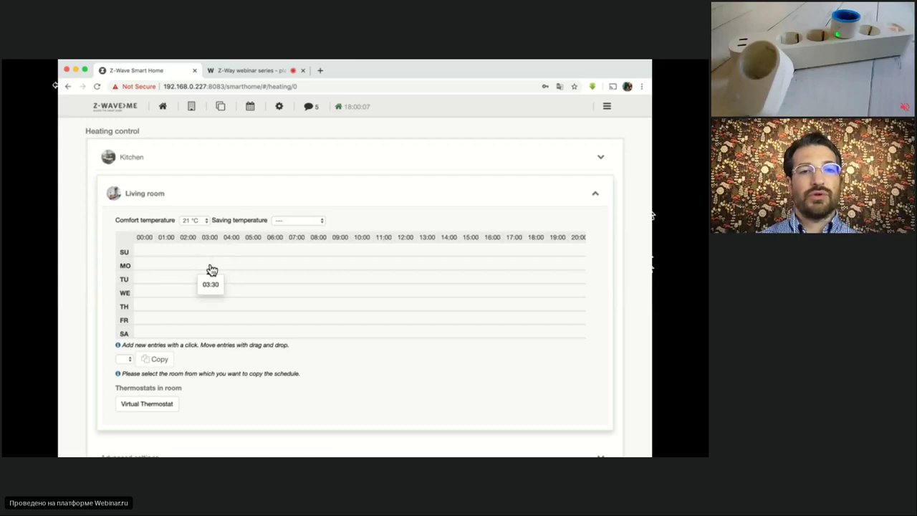
left_click_drag(212, 269, 306, 263)
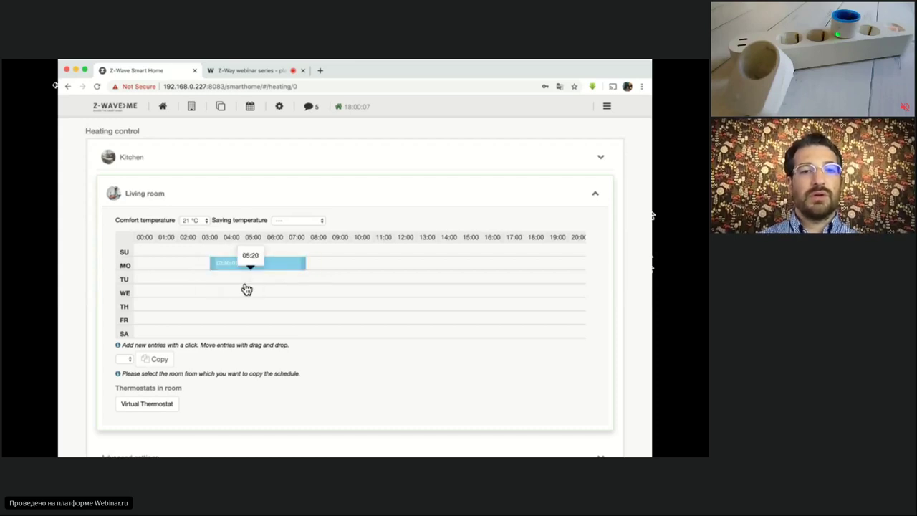
left_click_drag(233, 297, 338, 298)
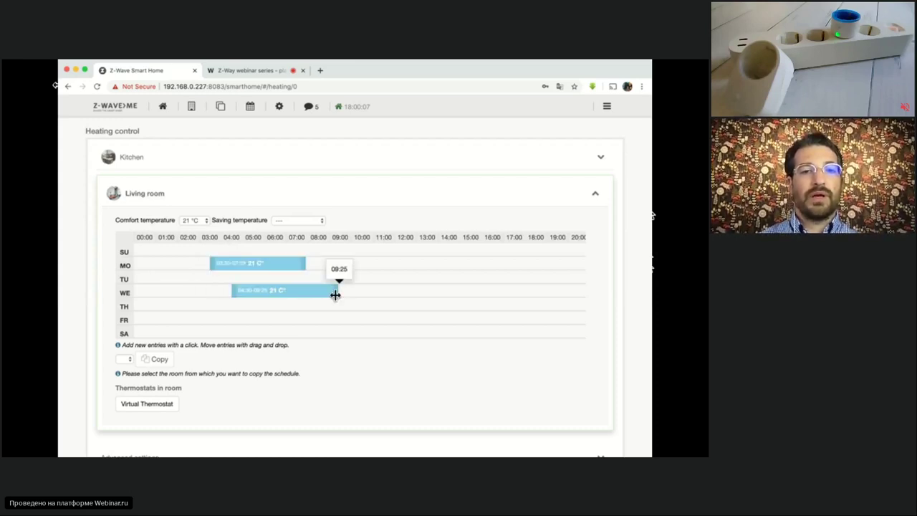
left_click_drag(206, 319, 330, 321)
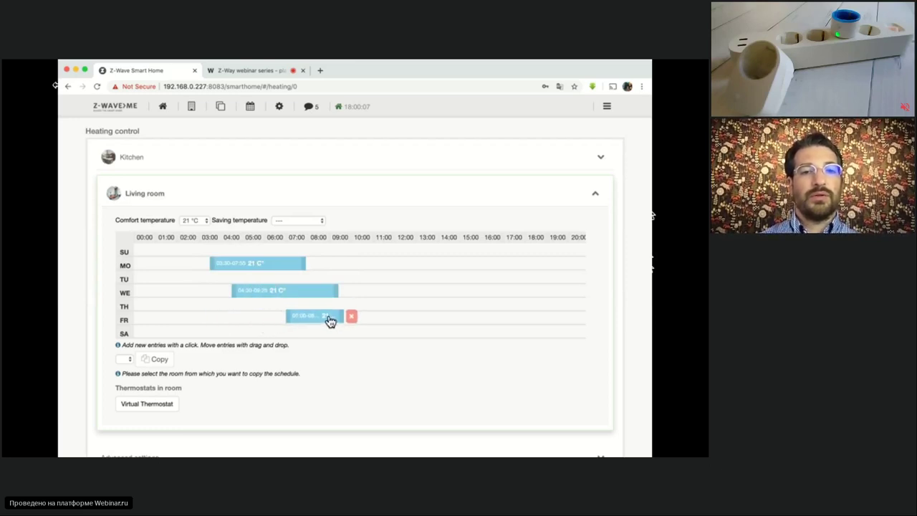
left_click_drag(274, 297, 225, 298)
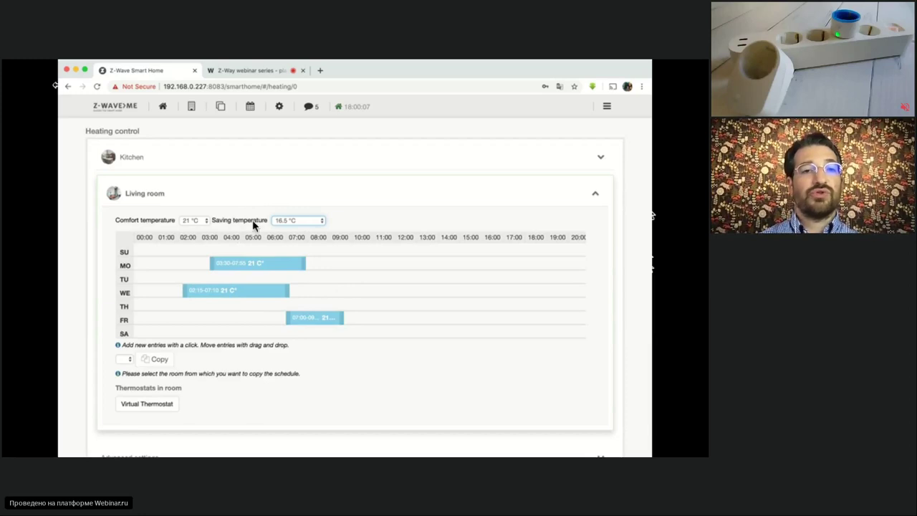
Set saving temperature 16.5 °C, lower Monday's period to 17.5 °C, and save.
left_click(198, 221)
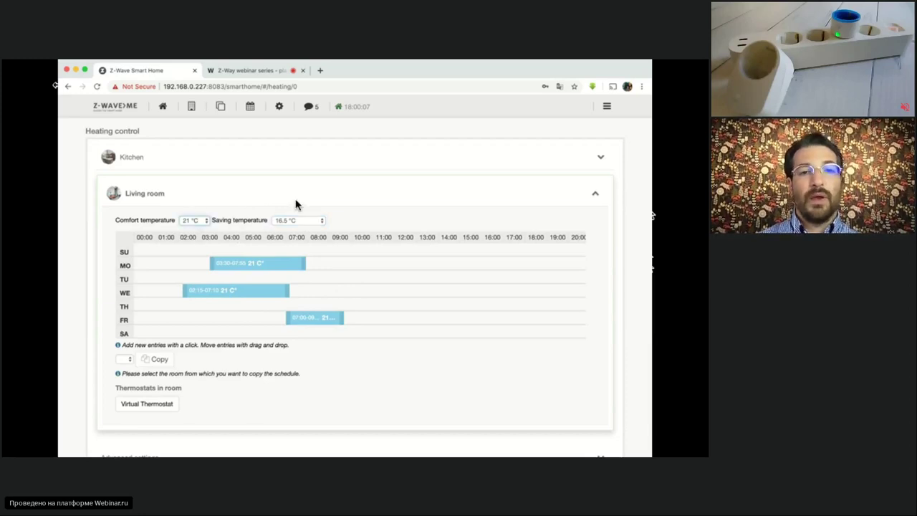
left_click(247, 269)
left_click(338, 188)
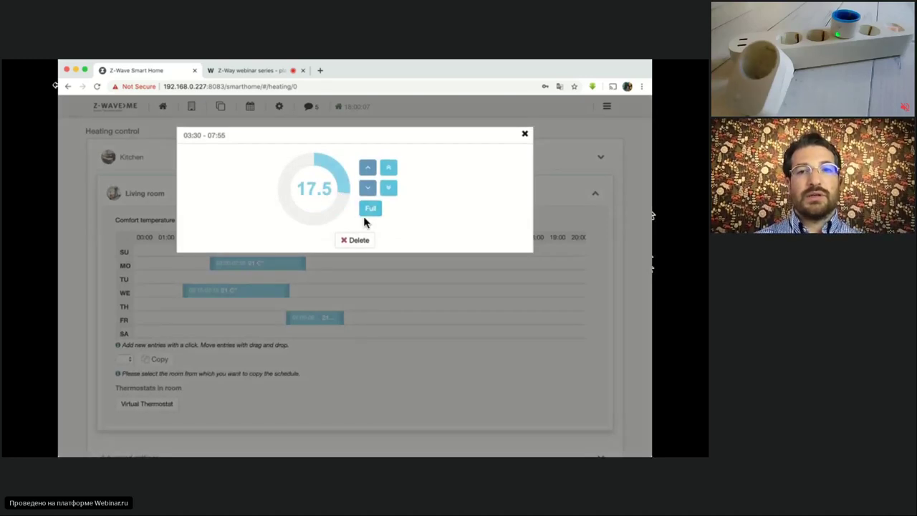
left_click(244, 286)
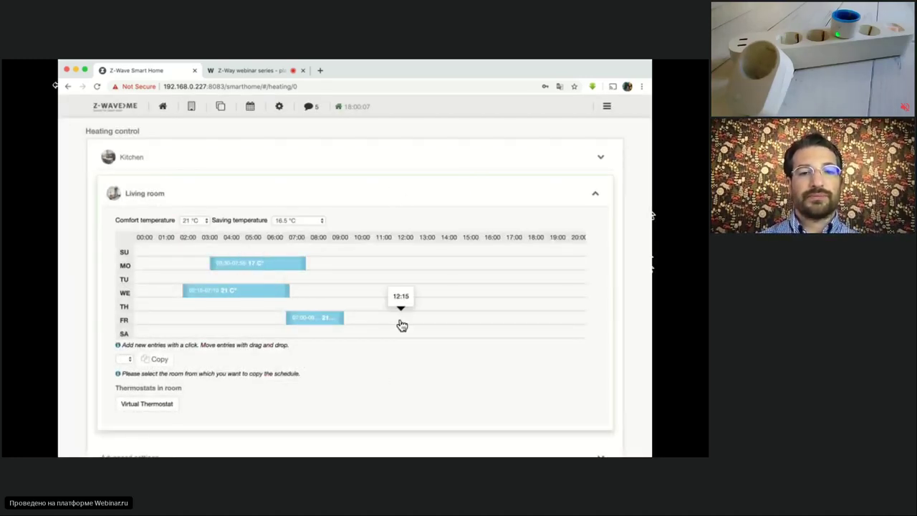
scroll(381, 379, "down", 2)
left_click(599, 407)
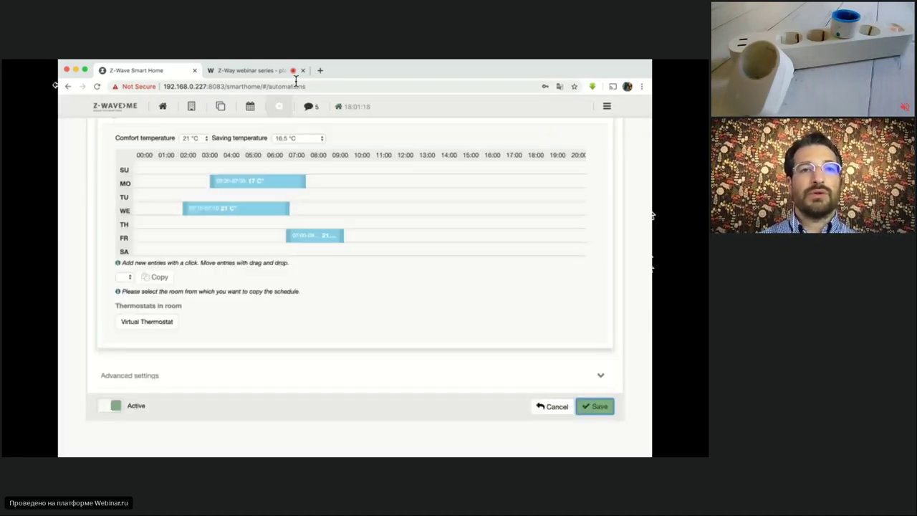
left_click(221, 110)
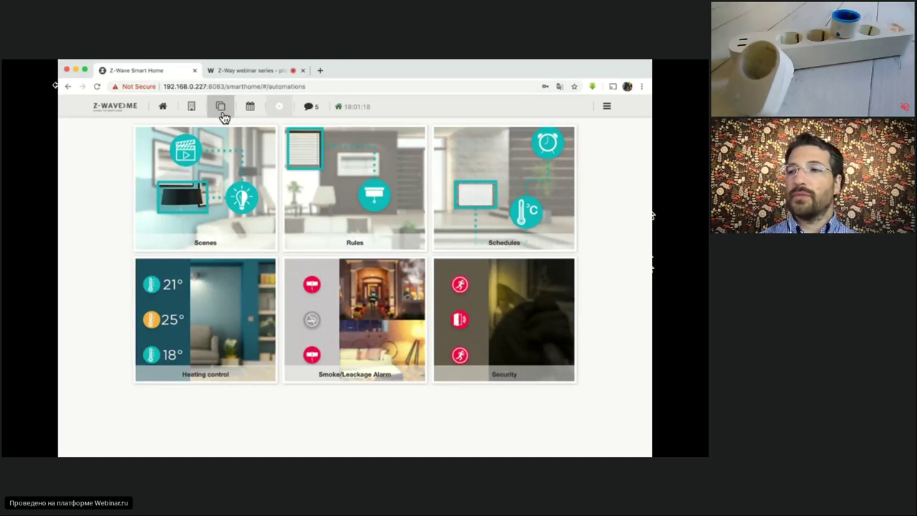
Review Heating 17's rooms, then switch it from frost to comfort 21 °C to schedule mode.
left_click(222, 111)
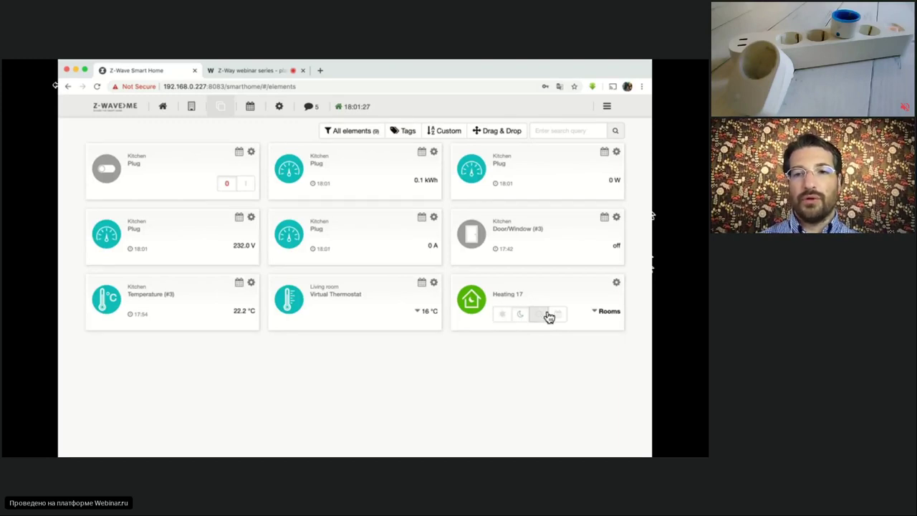
left_click(607, 313)
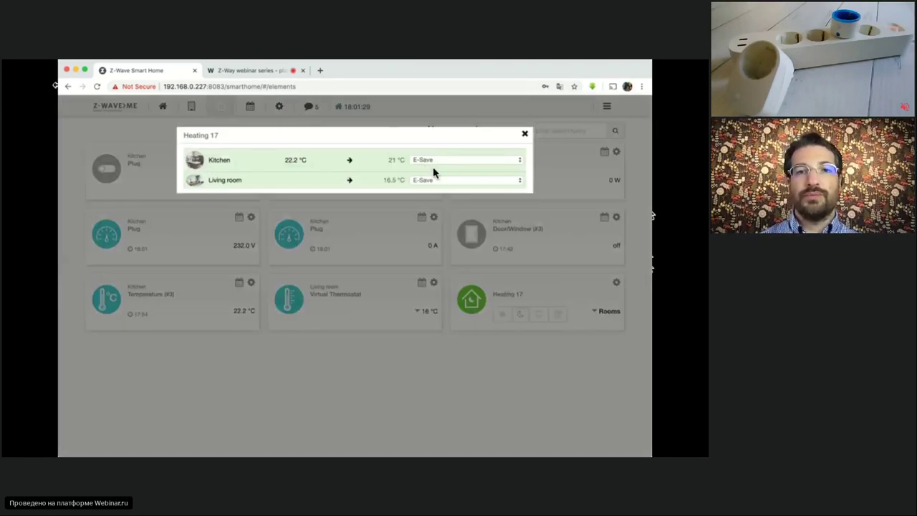
left_click(517, 356)
left_click(503, 316)
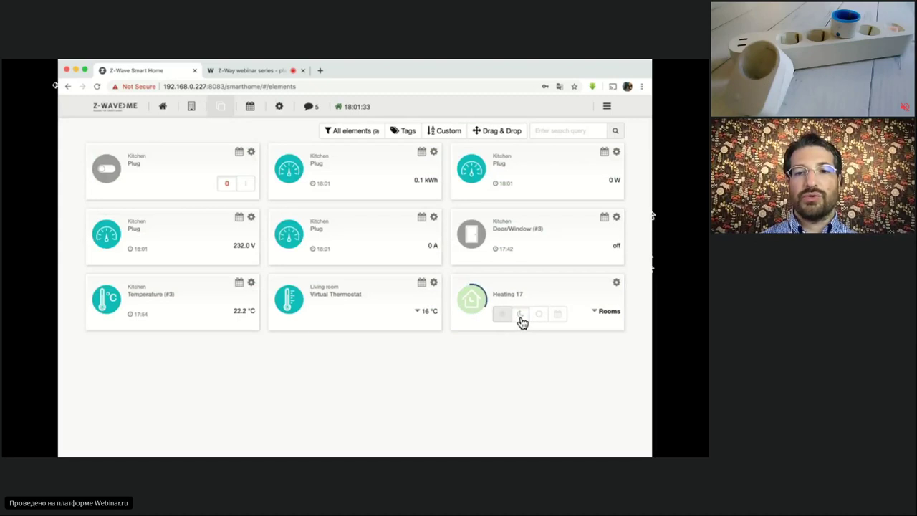
left_click(535, 321)
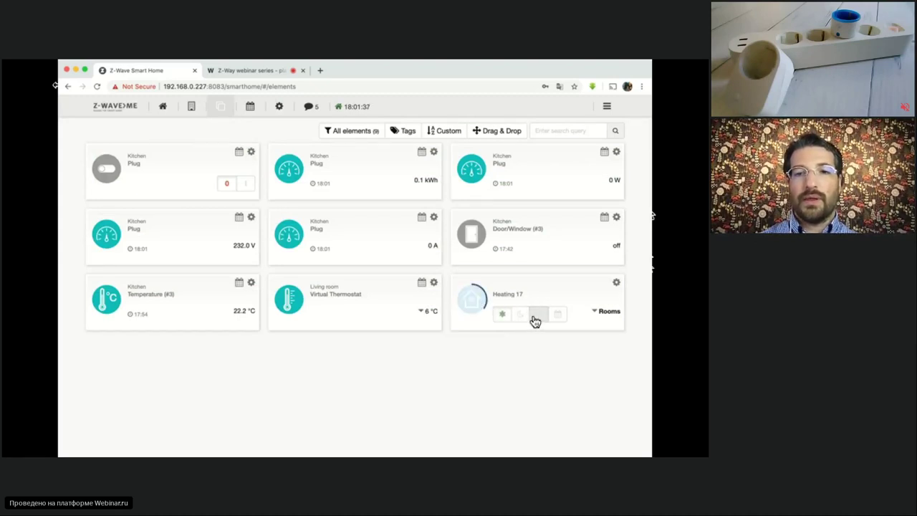
left_click(554, 320)
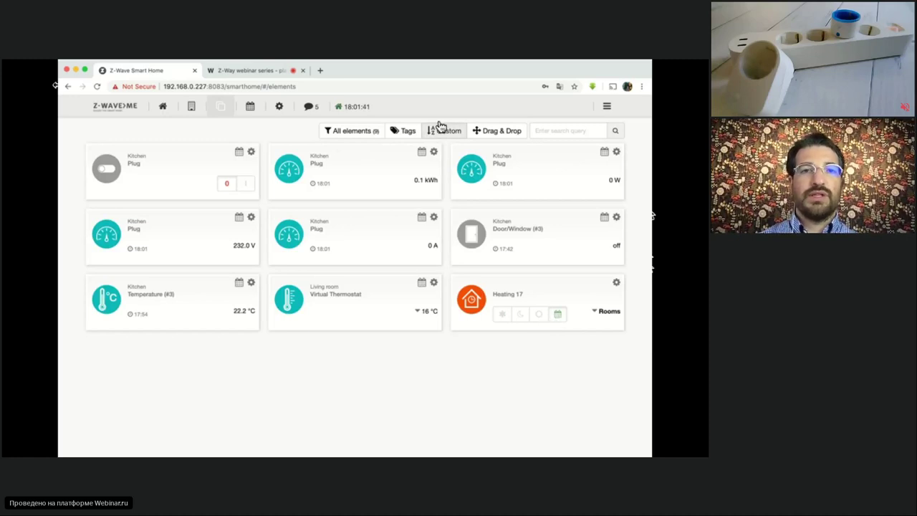
left_click(608, 108)
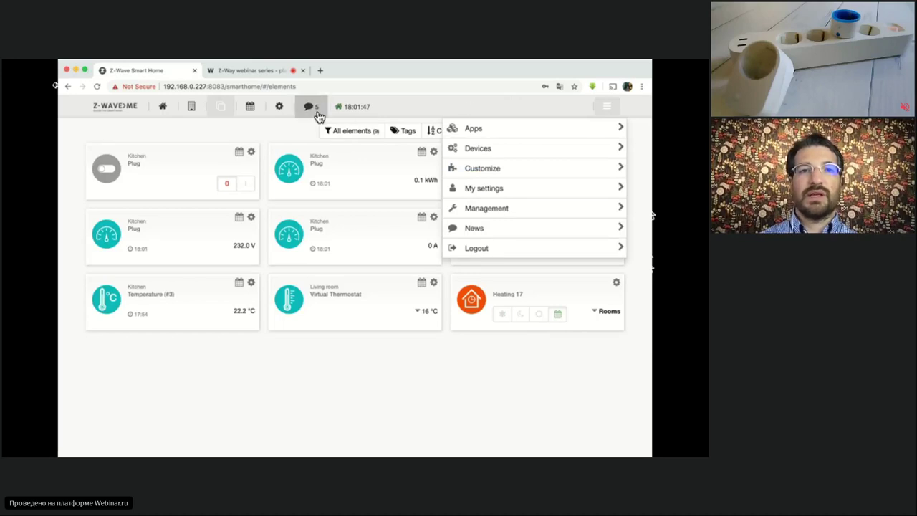
left_click(279, 106)
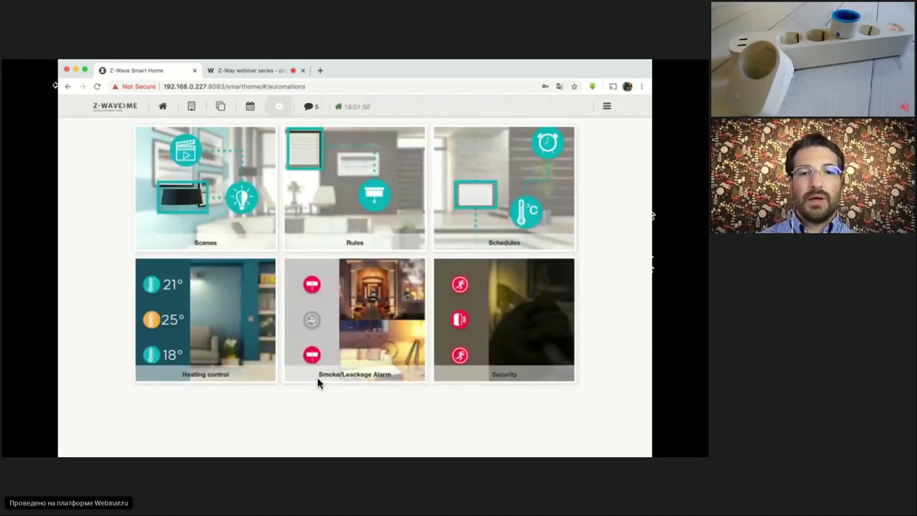
Glance at the Smoke/Leakage Alarm settings, then open the Security alarm configuration.
left_click(374, 363)
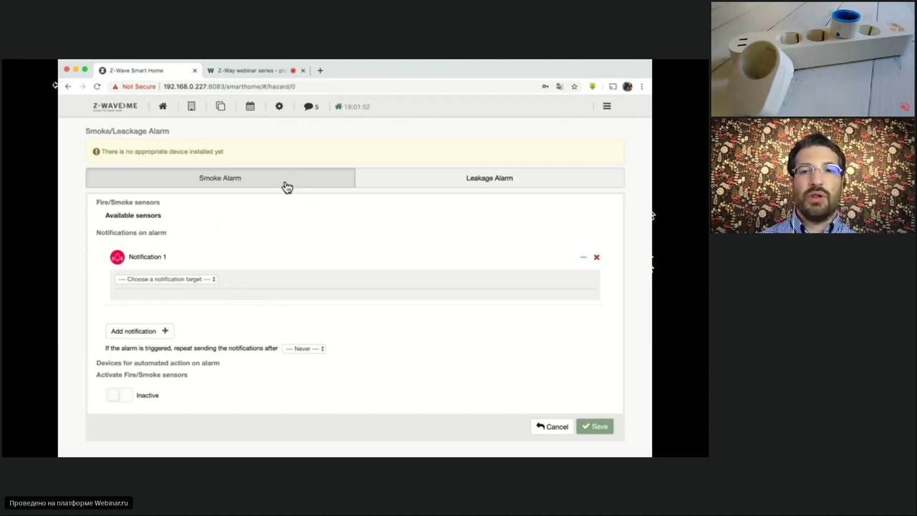
left_click(282, 117)
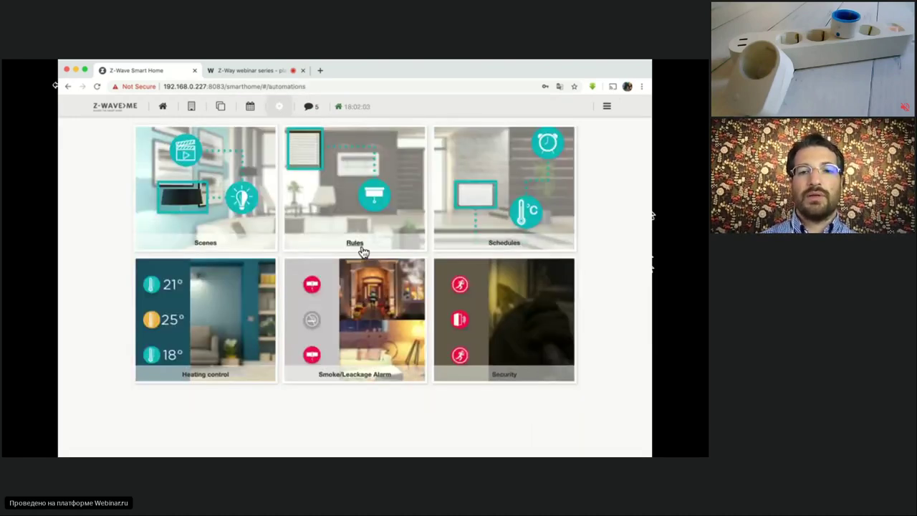
left_click(518, 333)
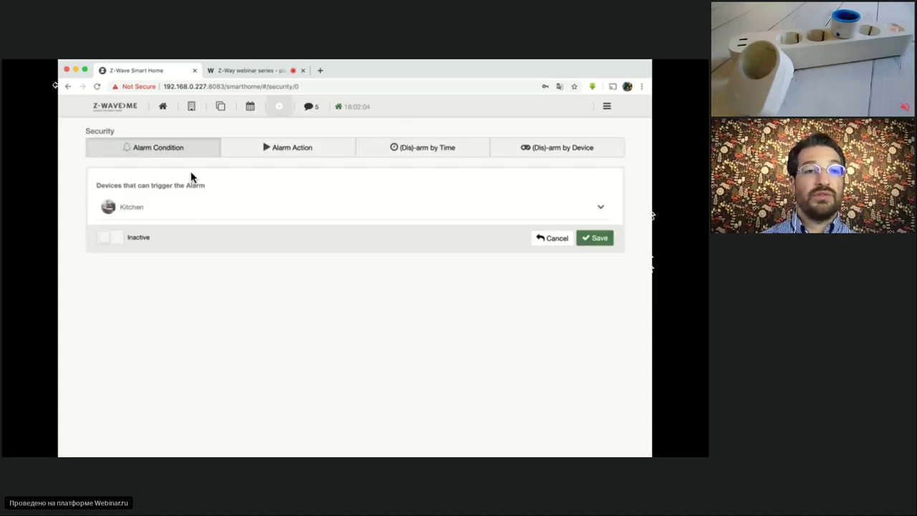
Add the Kitchen Door/Window (#3) sensor as a Security alarm trigger when it reads On.
left_click(146, 208)
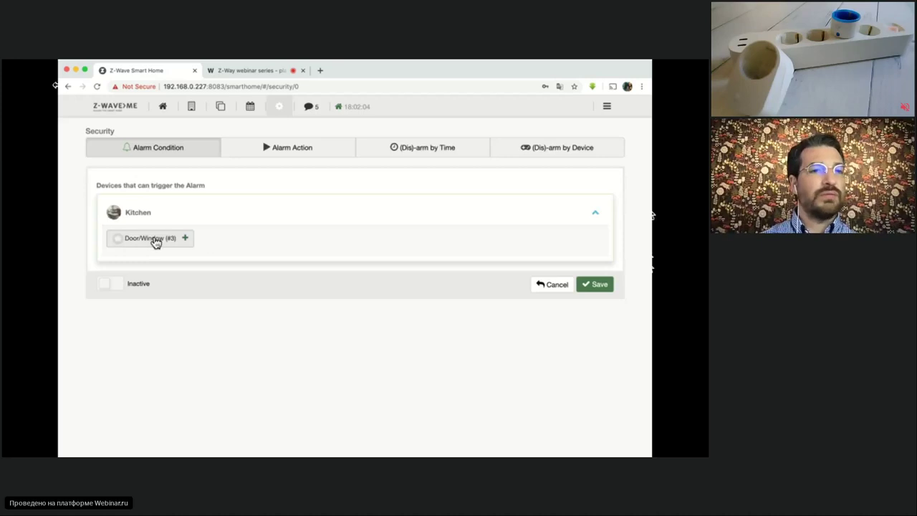
left_click(156, 243)
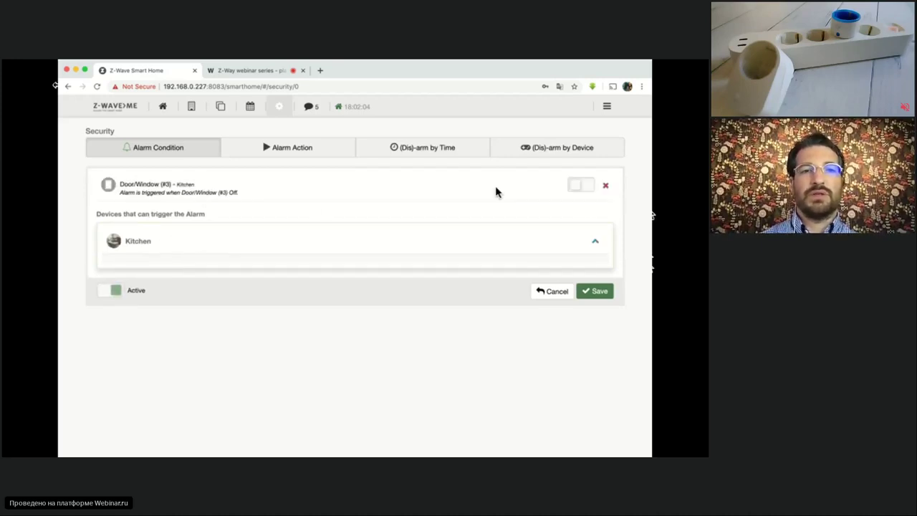
left_click(578, 185)
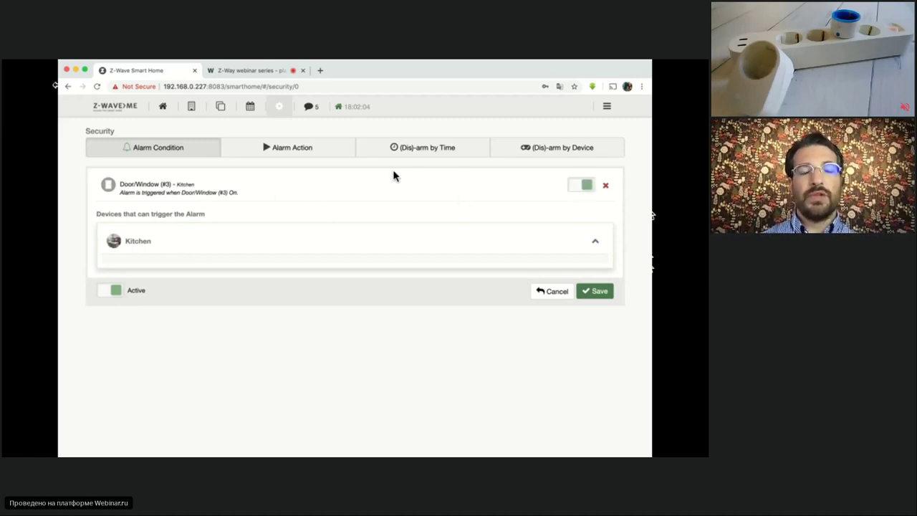
Browse the Alarm Action, (Dis)-arm by Time and (Dis)-arm by Device settings, showing Kitchen devices.
left_click(304, 154)
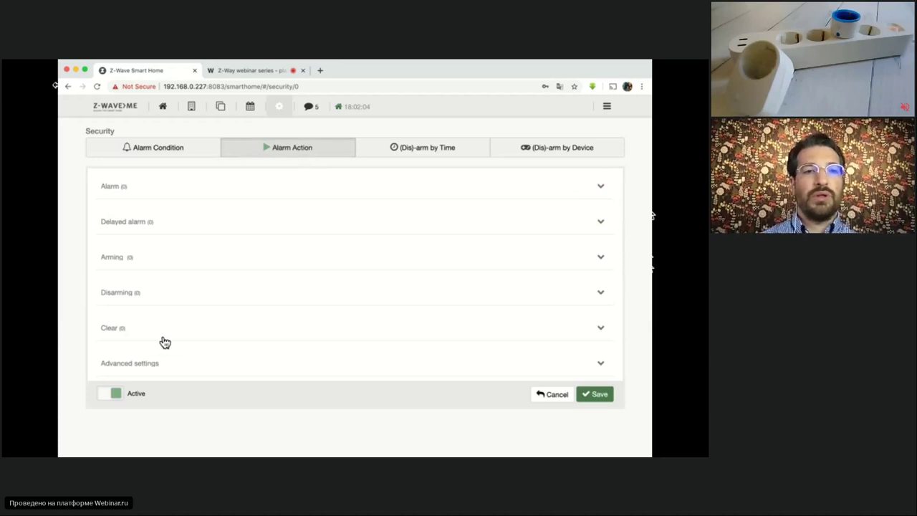
left_click(155, 192)
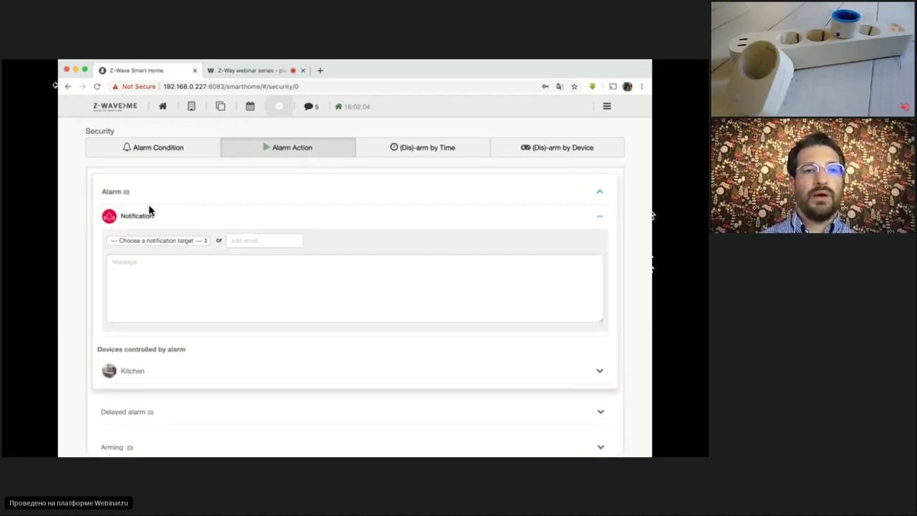
left_click(147, 191)
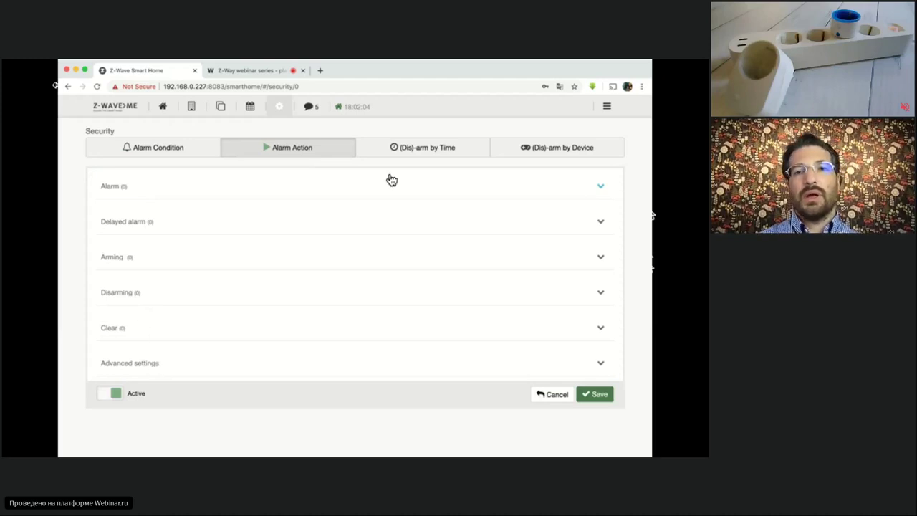
left_click(426, 148)
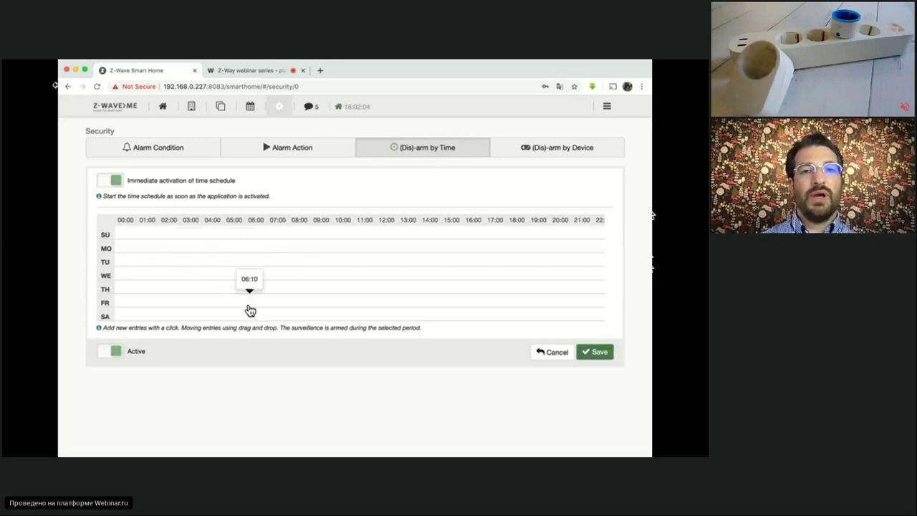
left_click(586, 155)
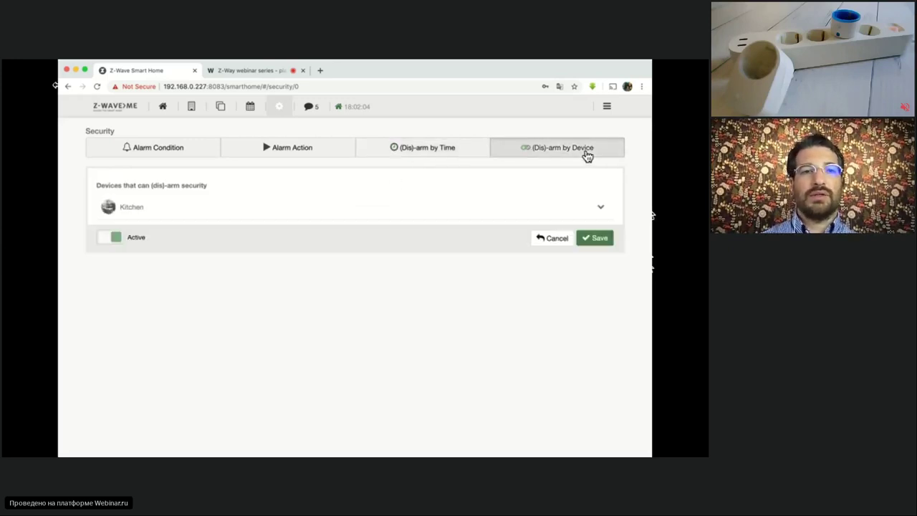
left_click(262, 213)
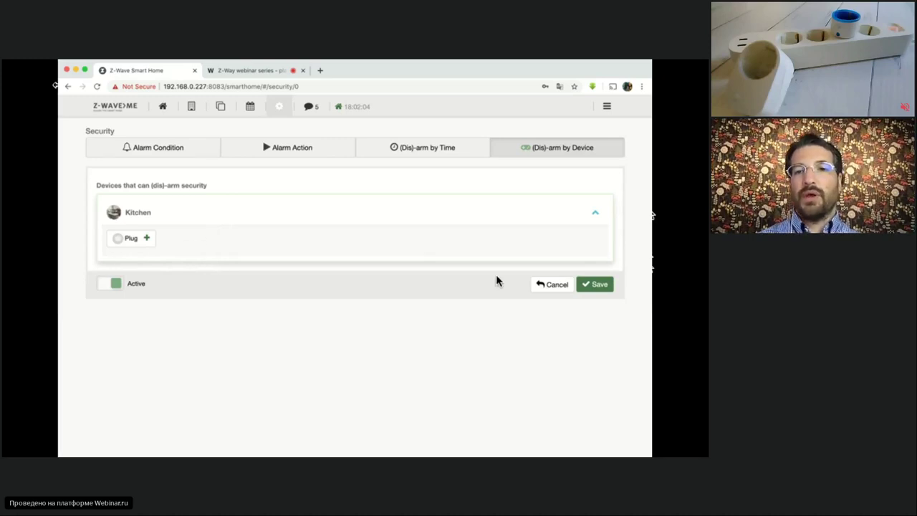
Scroll through the Events log of thermostat and plug changes, then stop the webinar screen share.
left_click(283, 112)
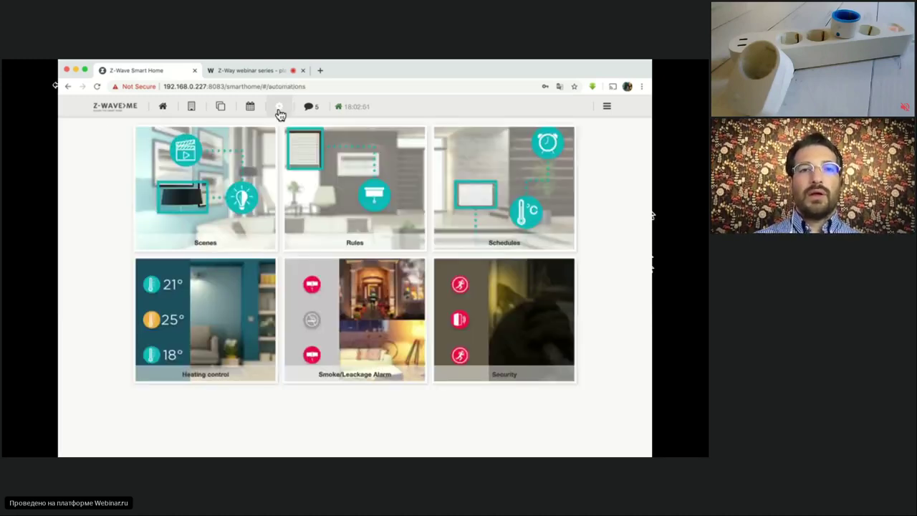
left_click(249, 108)
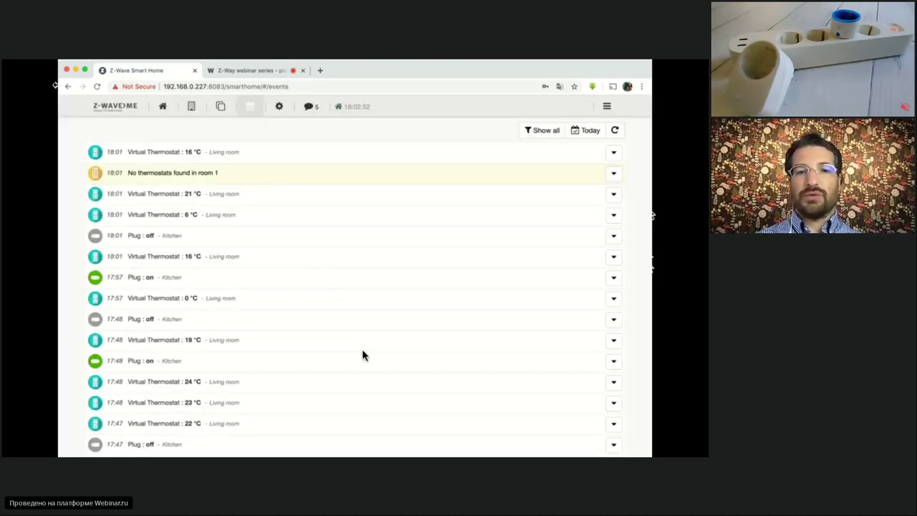
scroll(362, 351, "down", 10)
scroll(362, 351, "up", 15)
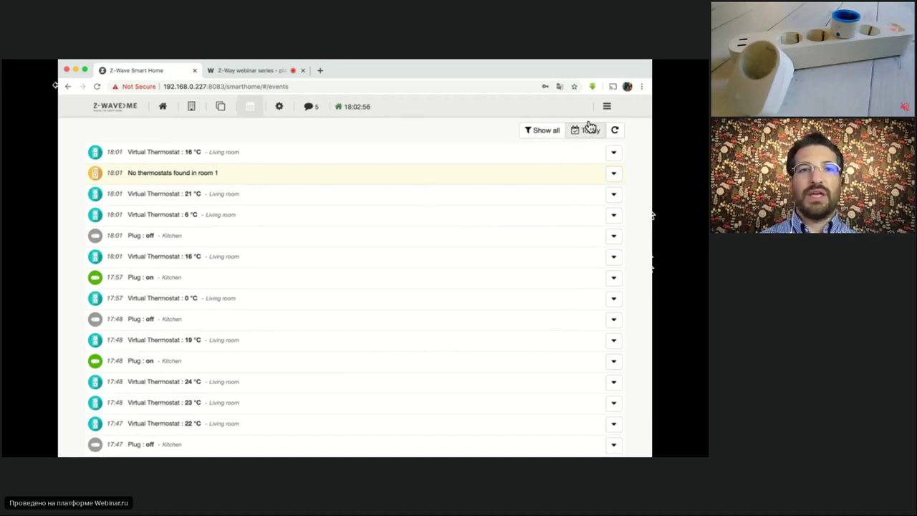
left_click(252, 70)
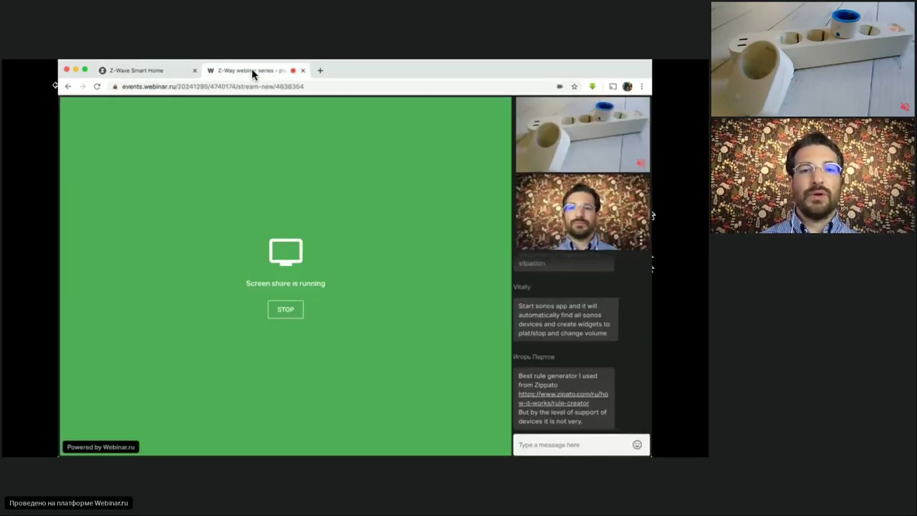
left_click(286, 308)
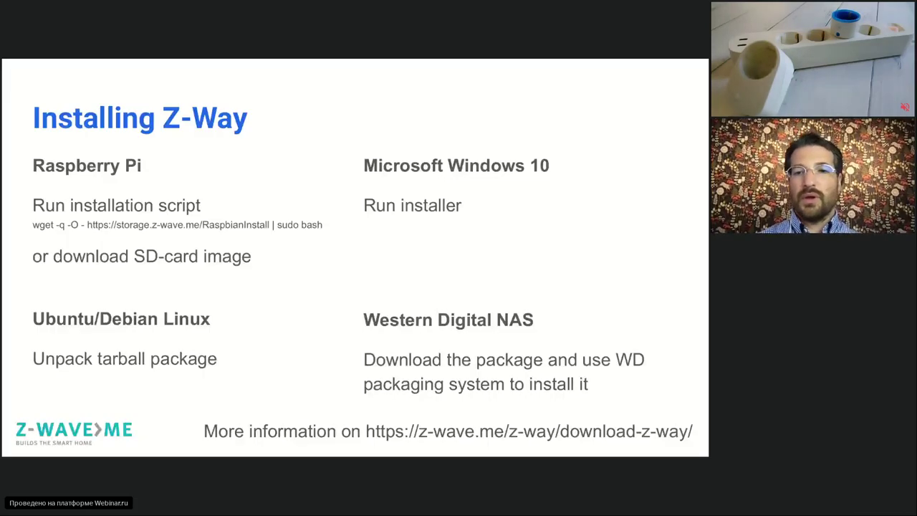